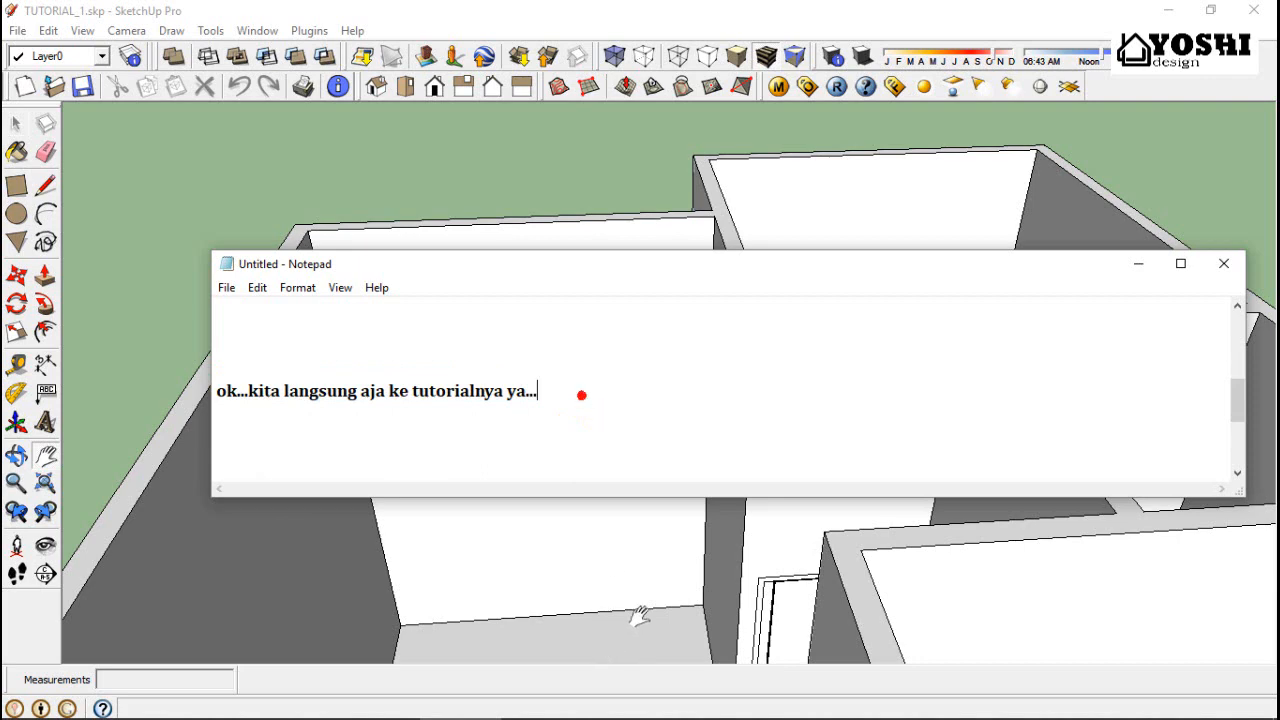
# Place two vertical guides on the large back wall, the first 90 from its corner edge and the second 60 beyond it
pyautogui.click(1137, 266)
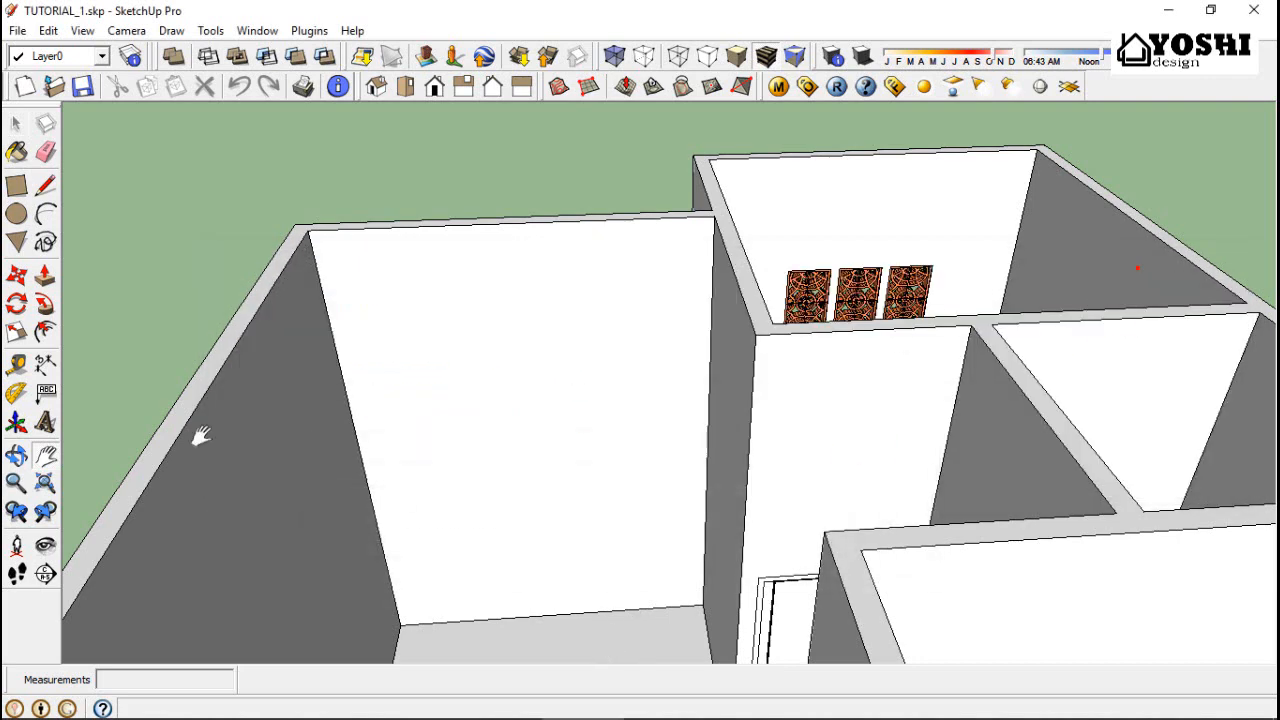
pyautogui.moveTo(654, 514); pyautogui.dragTo(700, 490, button='middle')
pyautogui.click(15, 122)
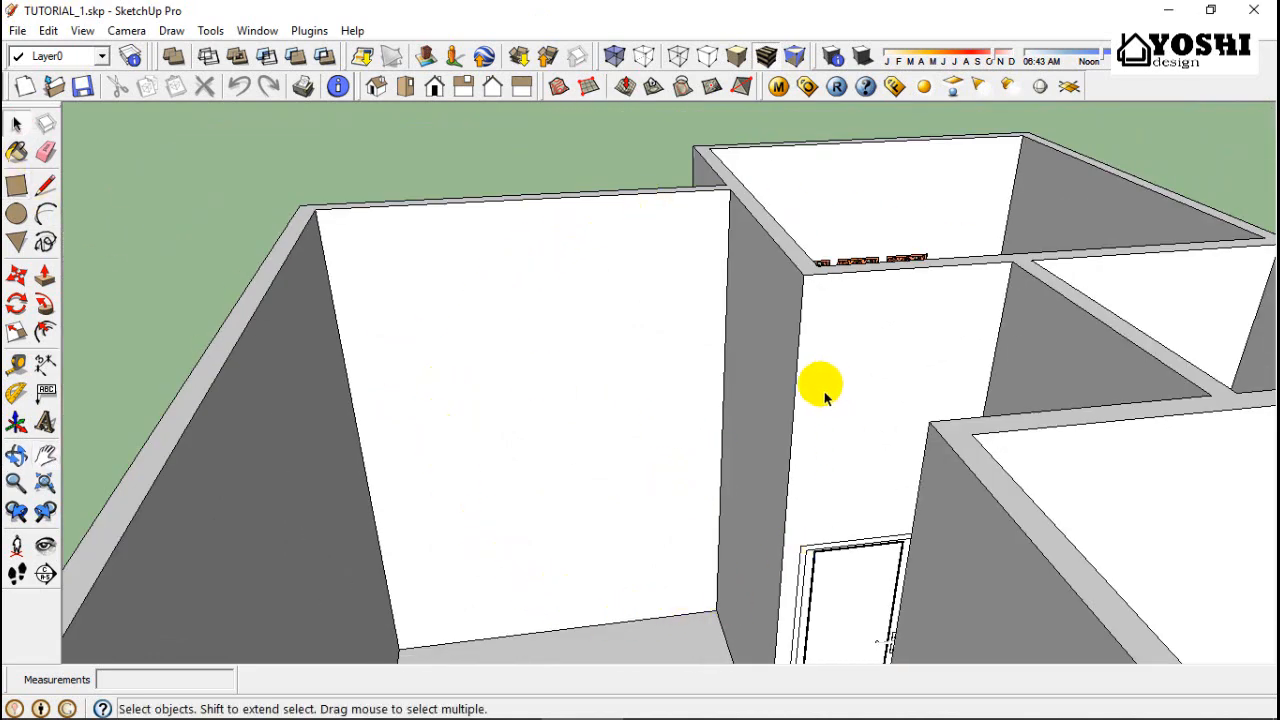
pyautogui.click(413, 346)
pyautogui.click(168, 292)
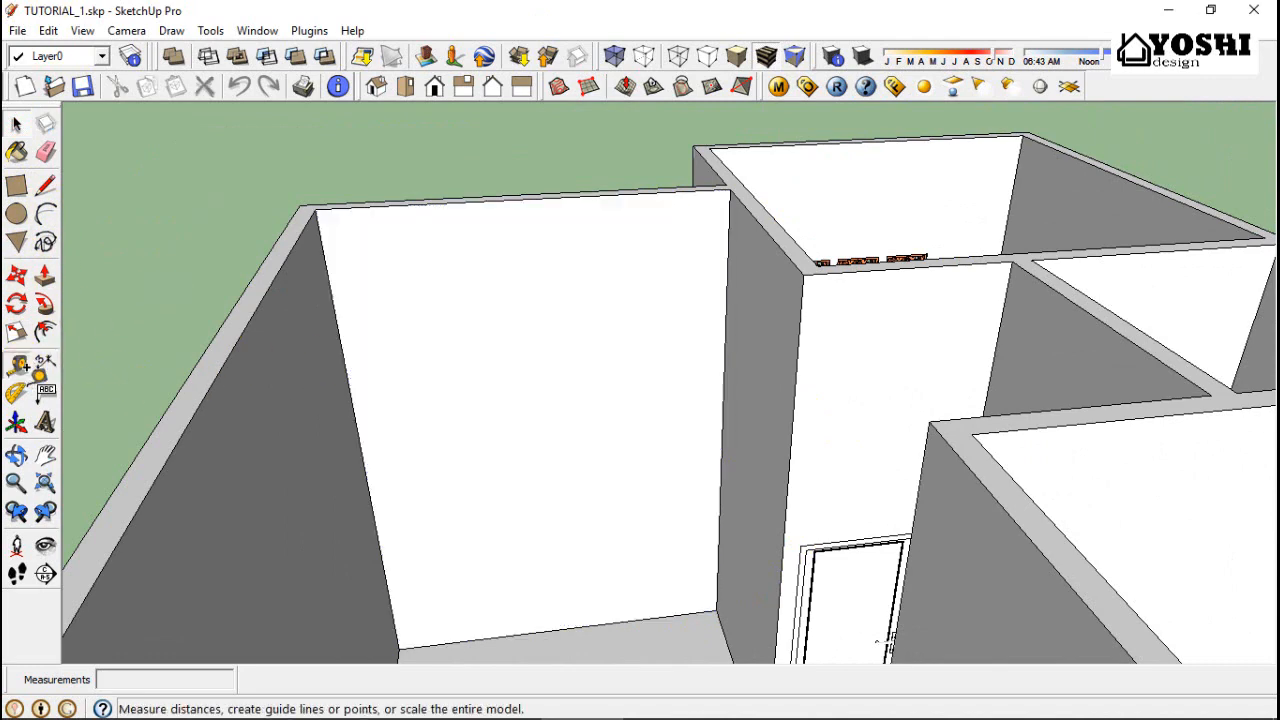
pyautogui.click(16, 363)
pyautogui.click(724, 358)
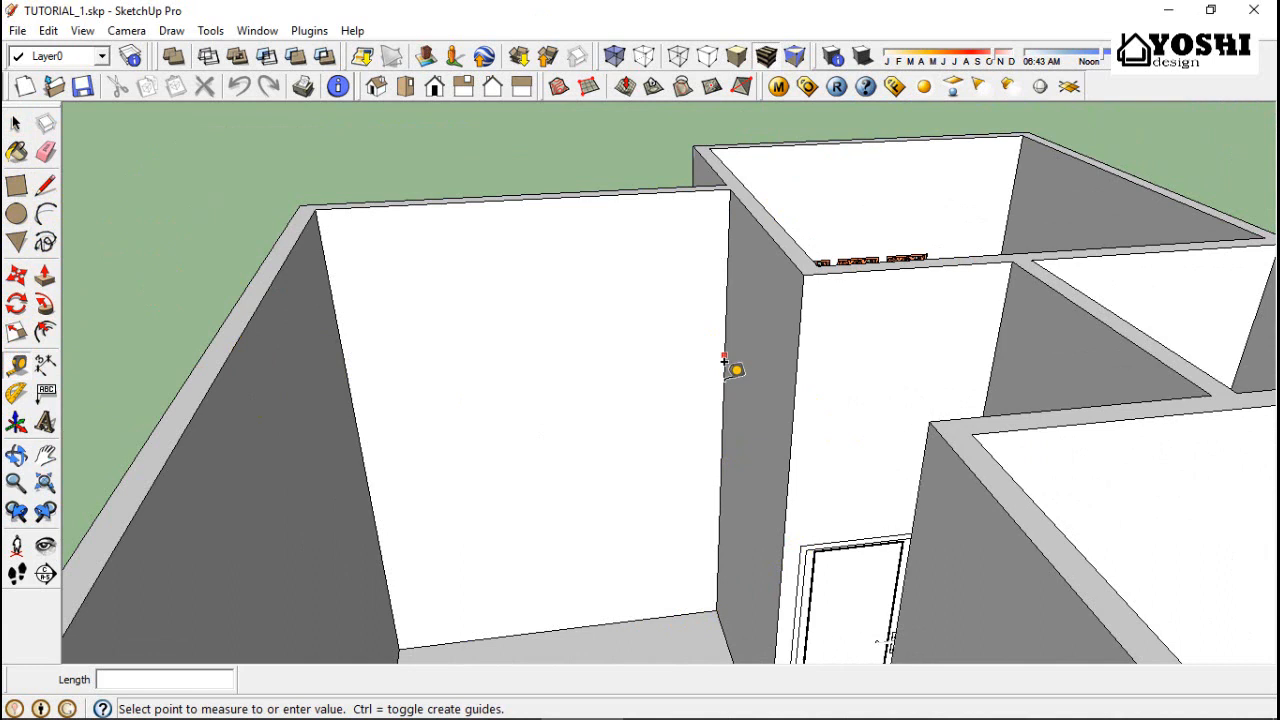
pyautogui.click(614, 392)
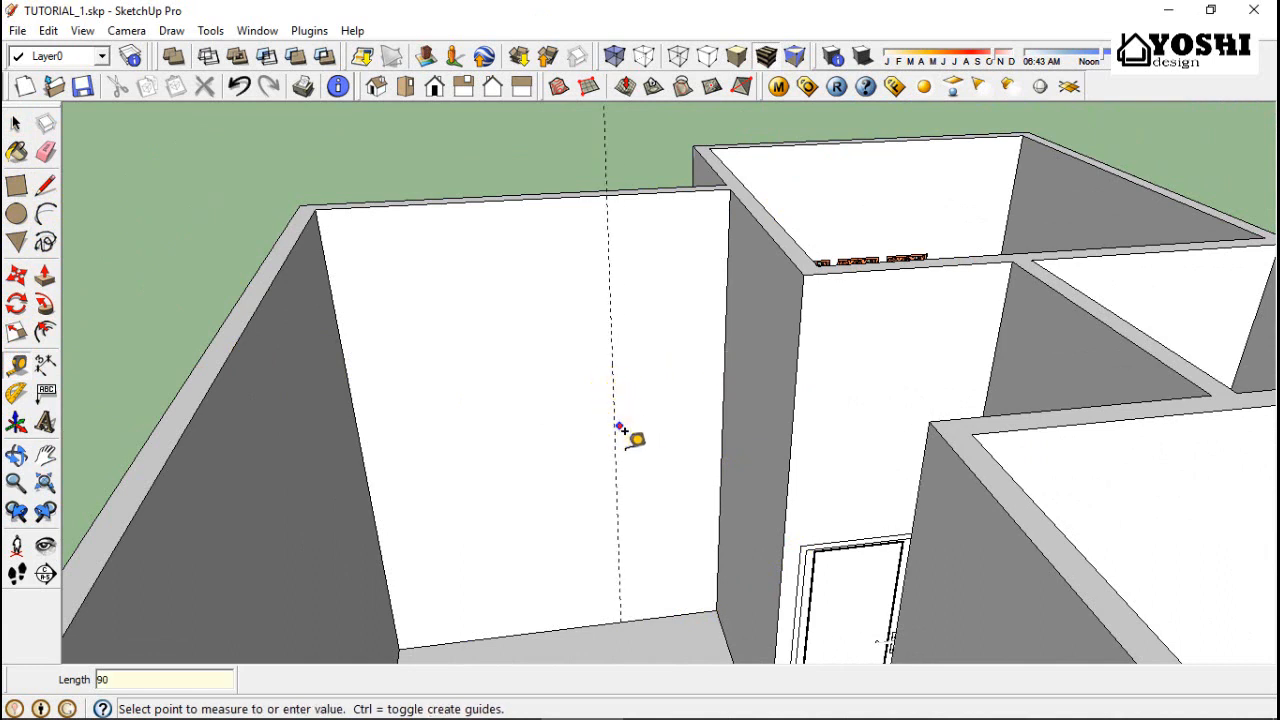
pyautogui.click(616, 439)
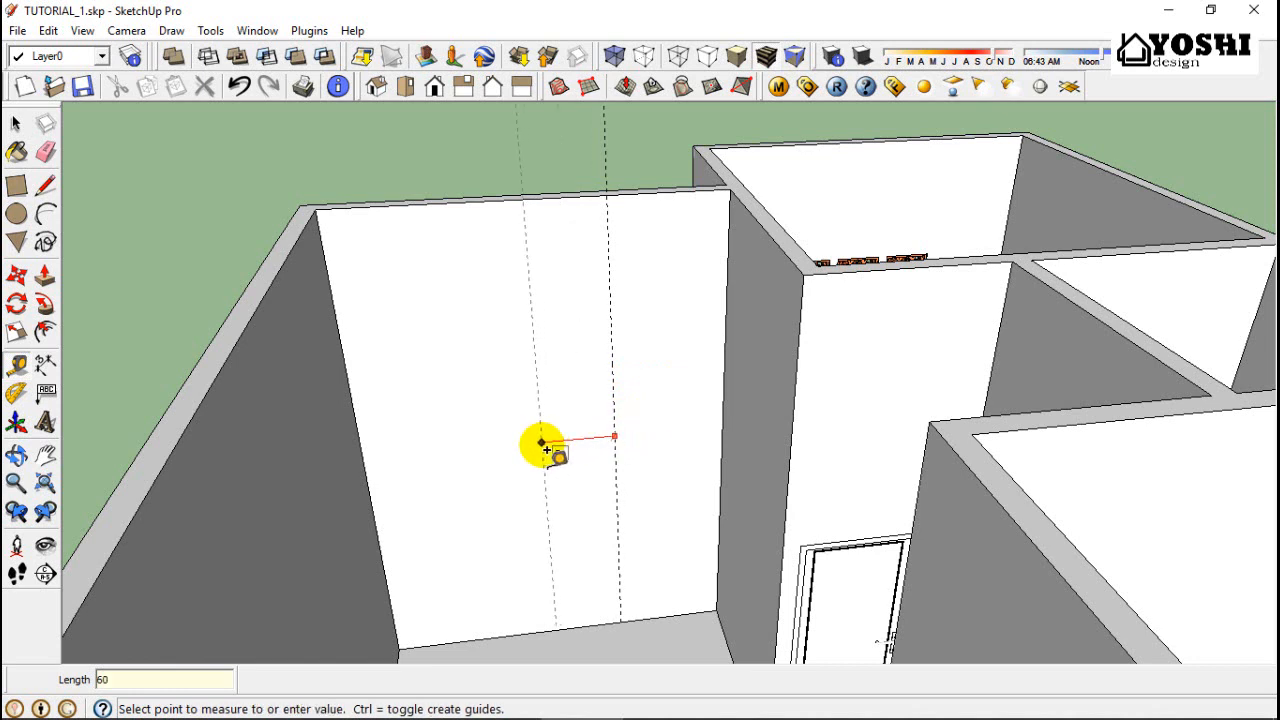
pyautogui.click(541, 444)
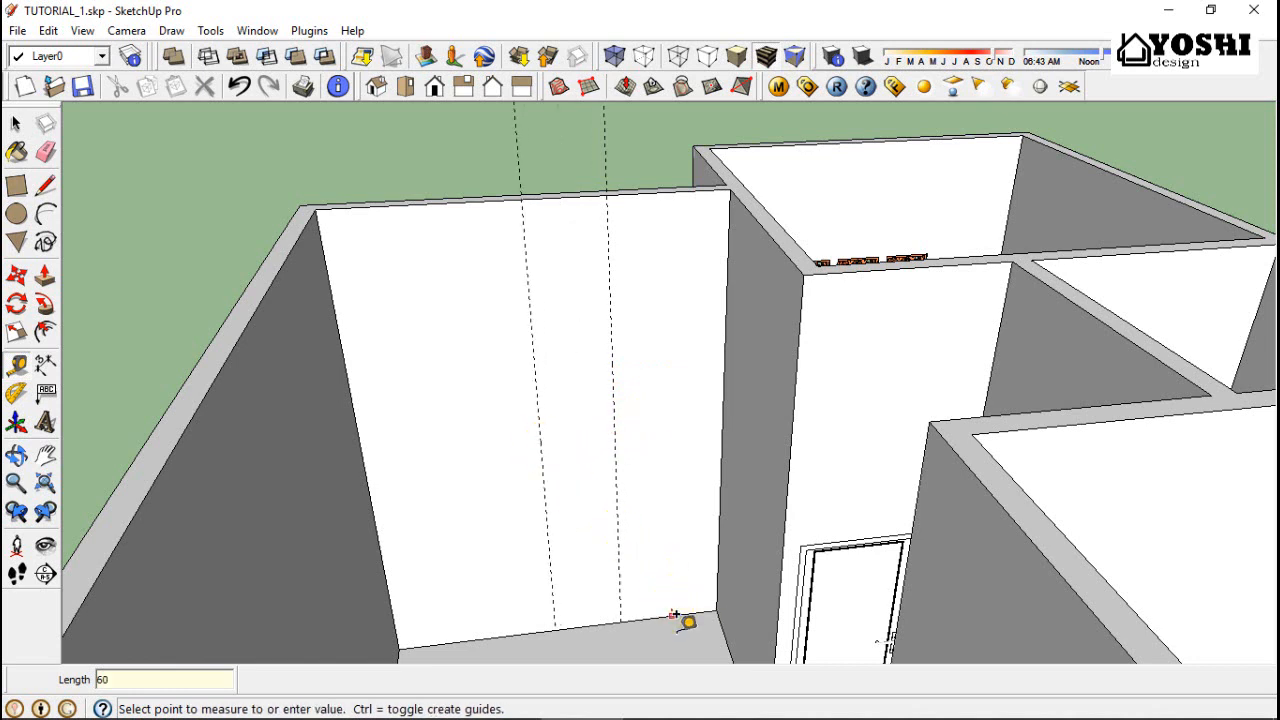
# Place two horizontal guides on the same wall, one 210 above the floor edge and the other 150 below that guide
pyautogui.click(672, 437)
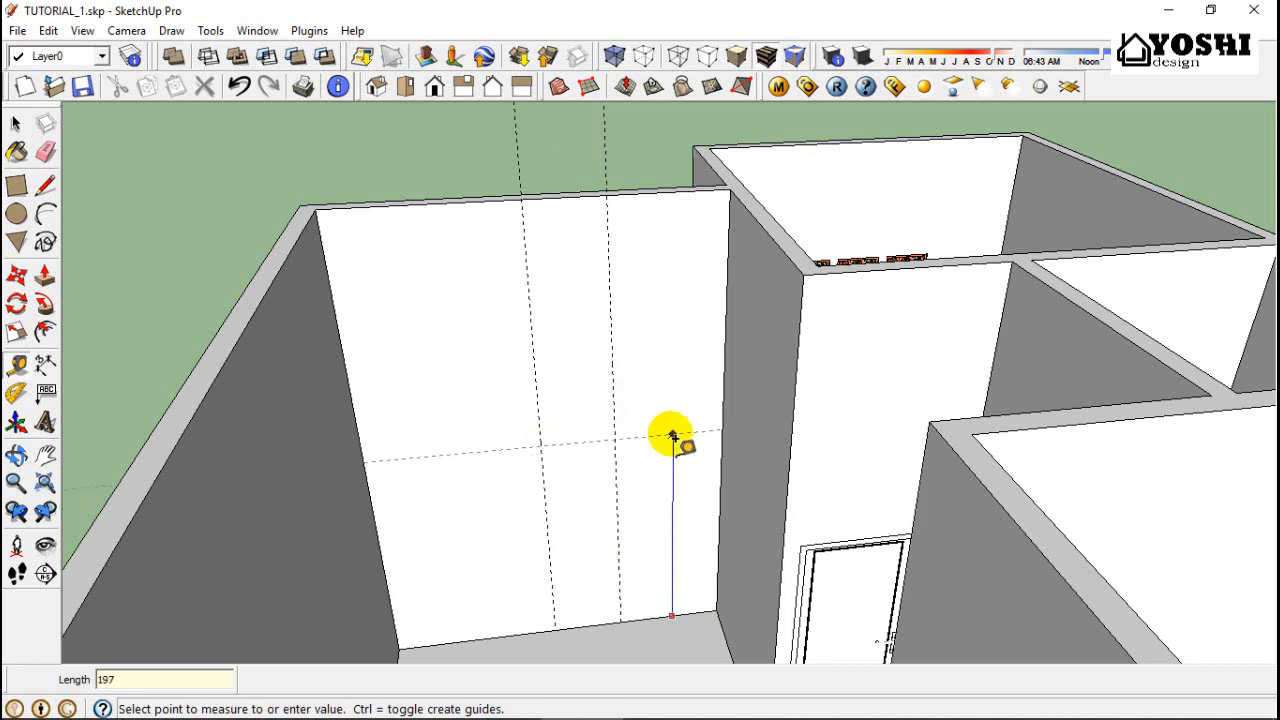
pyautogui.click(805, 548)
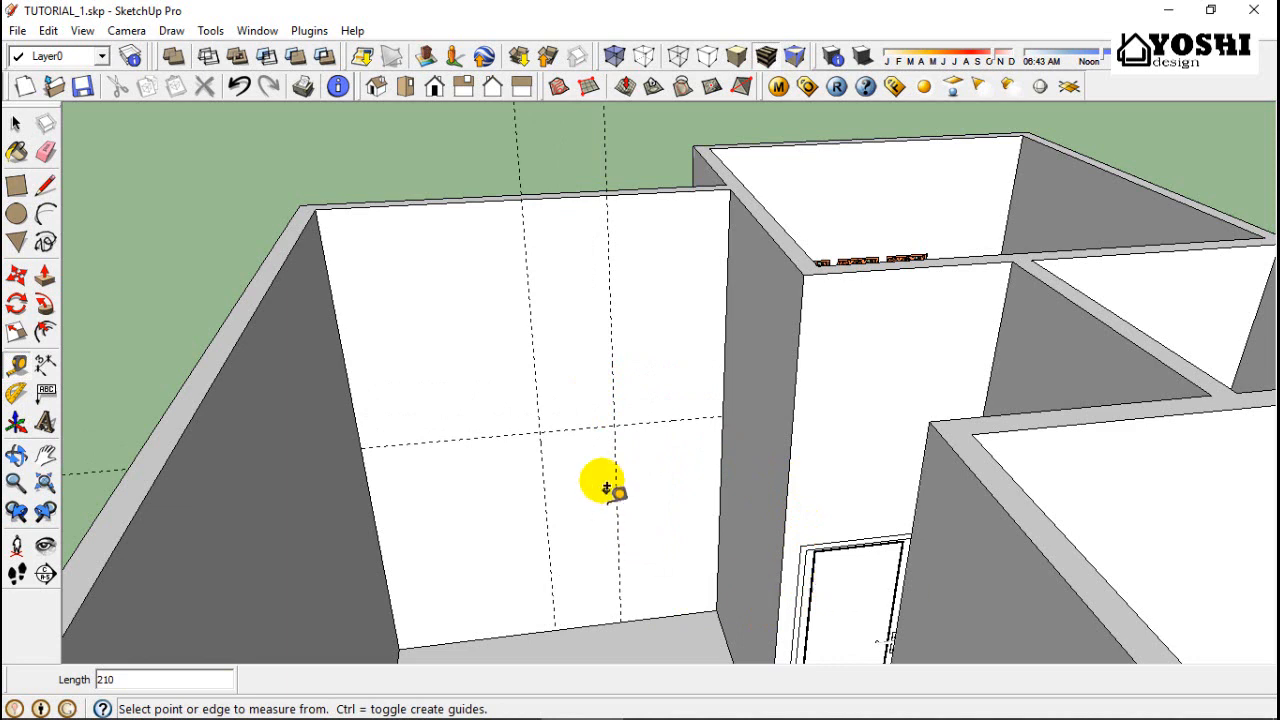
pyautogui.click(580, 429)
pyautogui.click(586, 546)
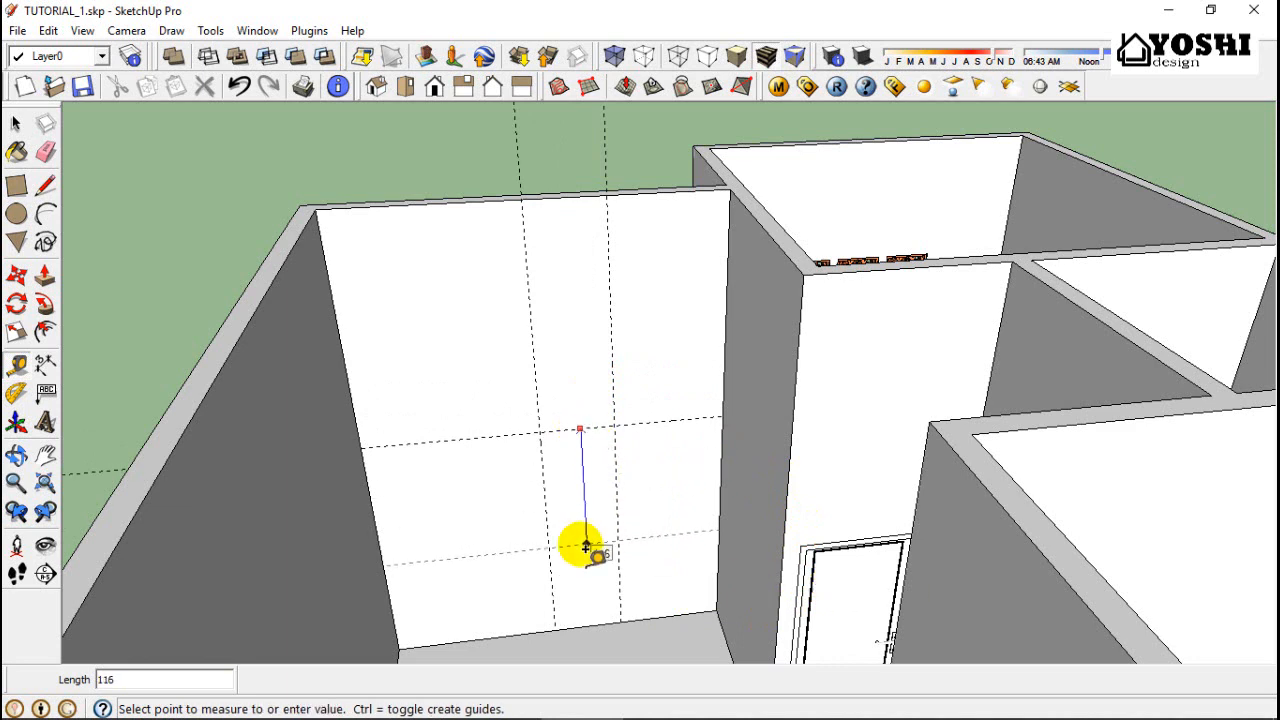
pyautogui.press('Return')
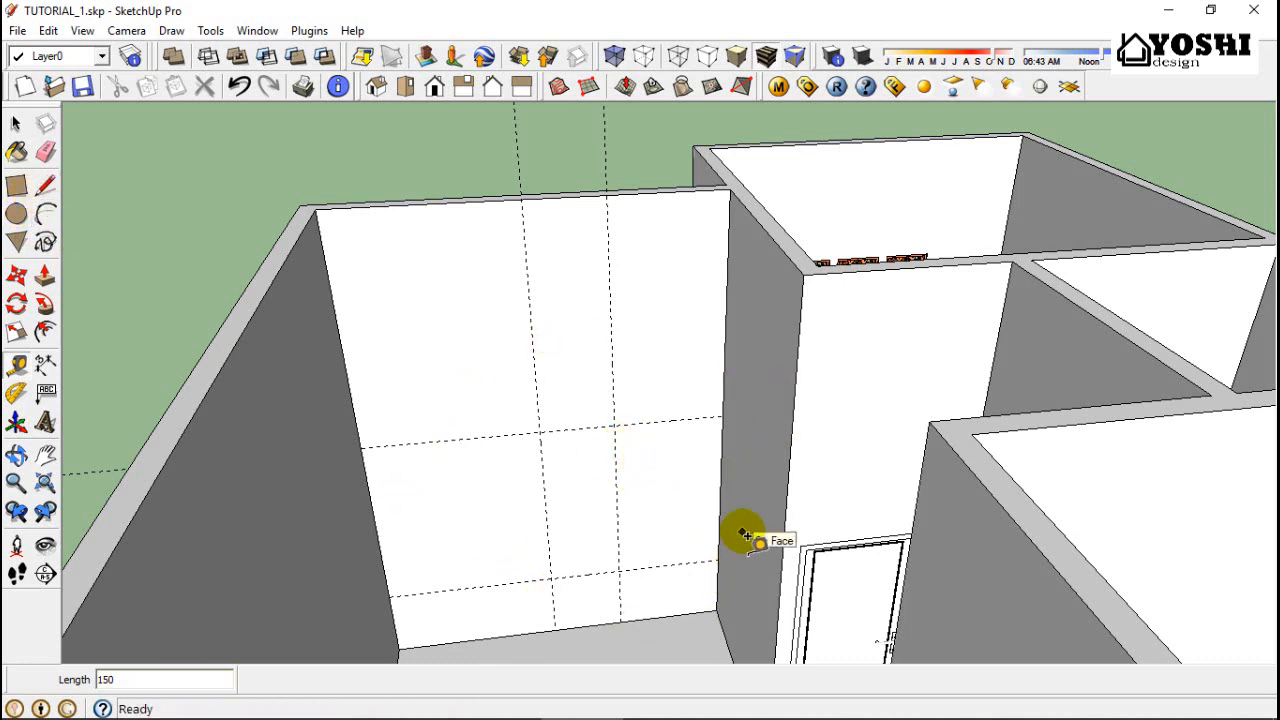
# Trace the combined door-and-window outline along the guides with the Line tool, from the wall corner around to the floor
pyautogui.click(50, 187)
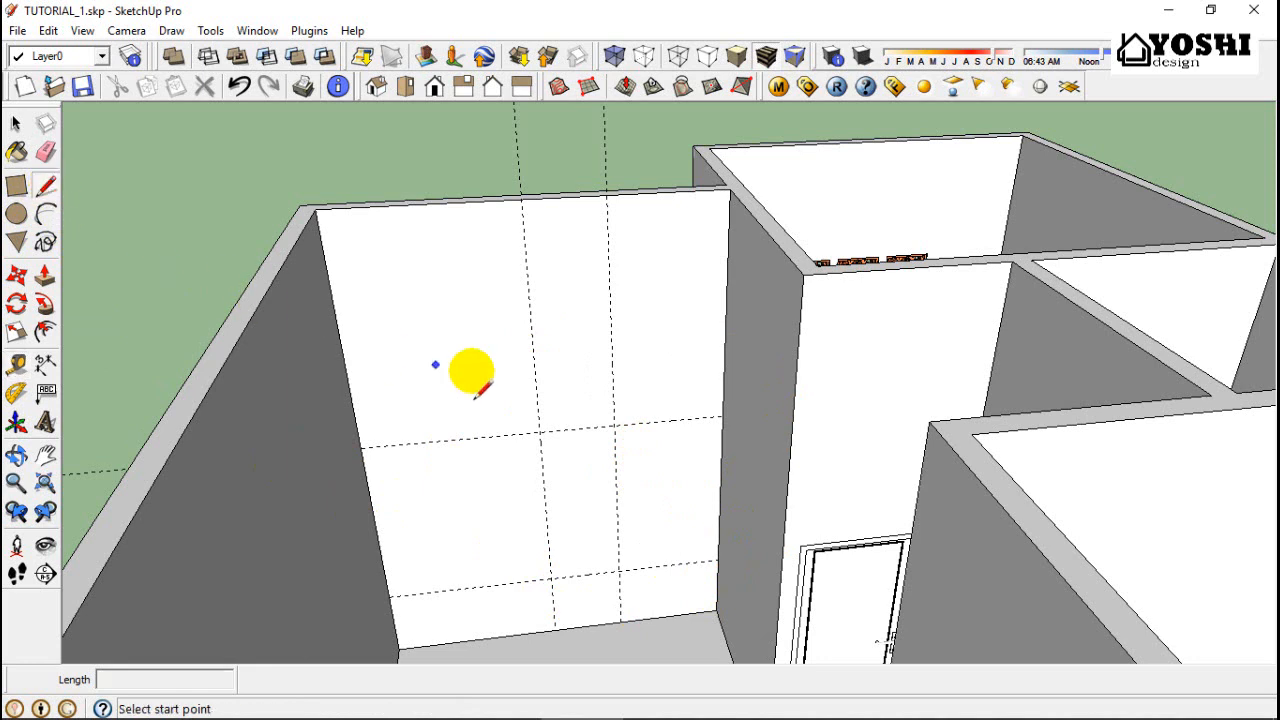
pyautogui.click(722, 415)
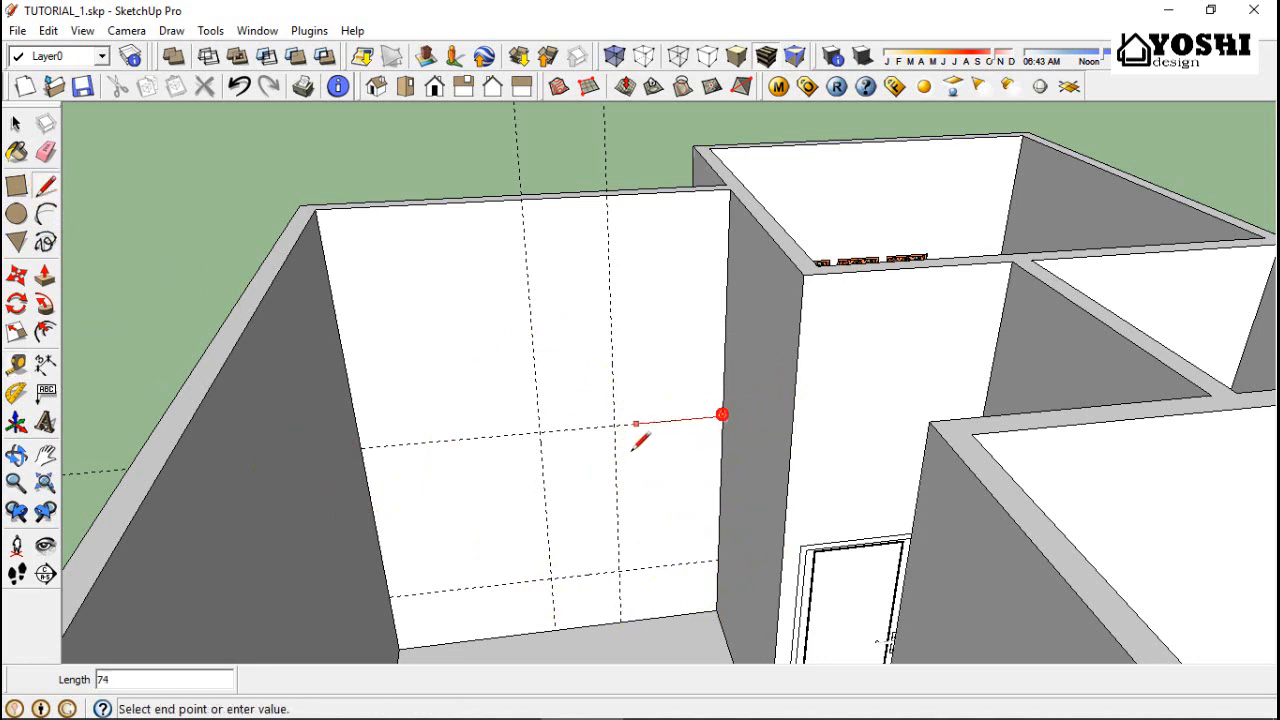
pyautogui.click(540, 432)
pyautogui.click(550, 568)
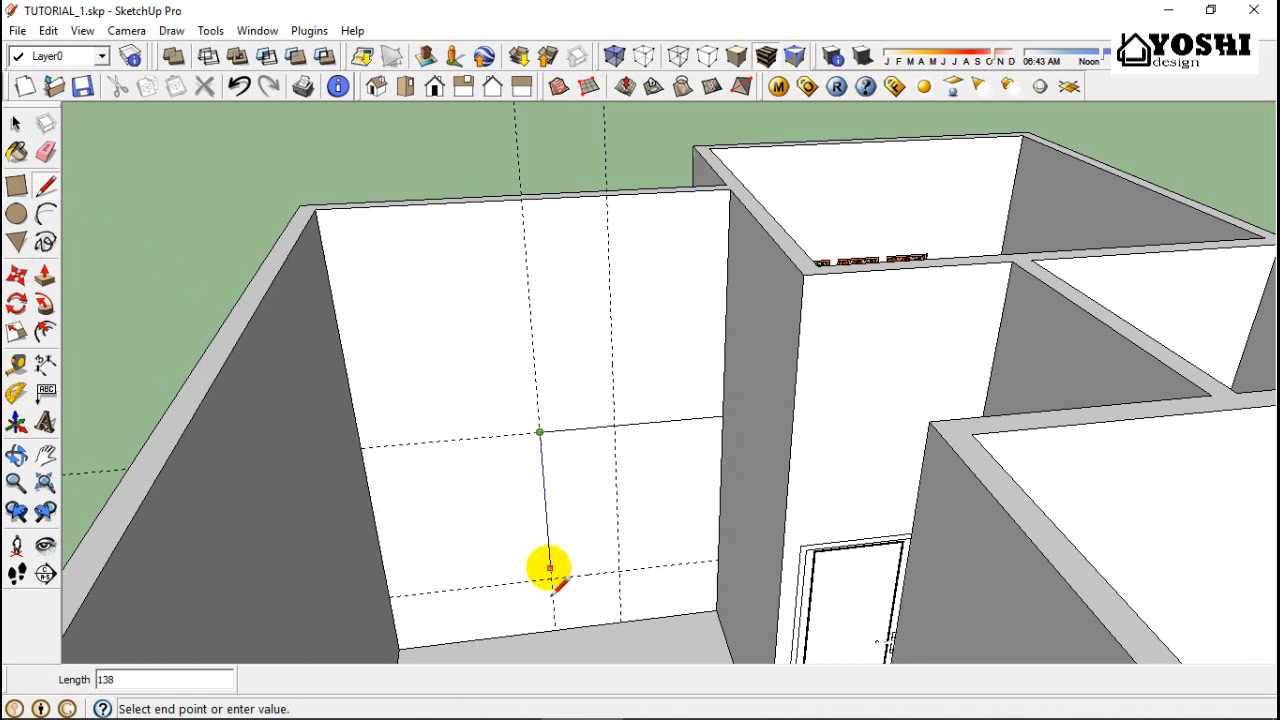
pyautogui.click(618, 572)
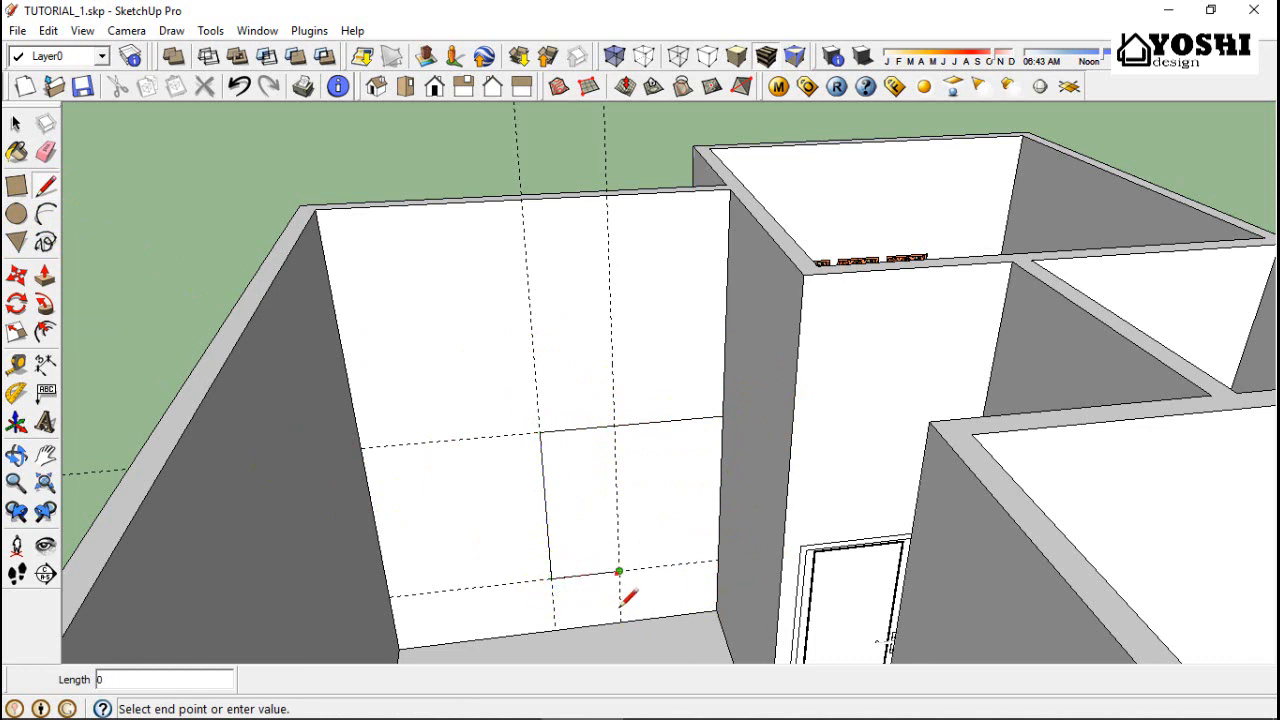
pyautogui.click(620, 607)
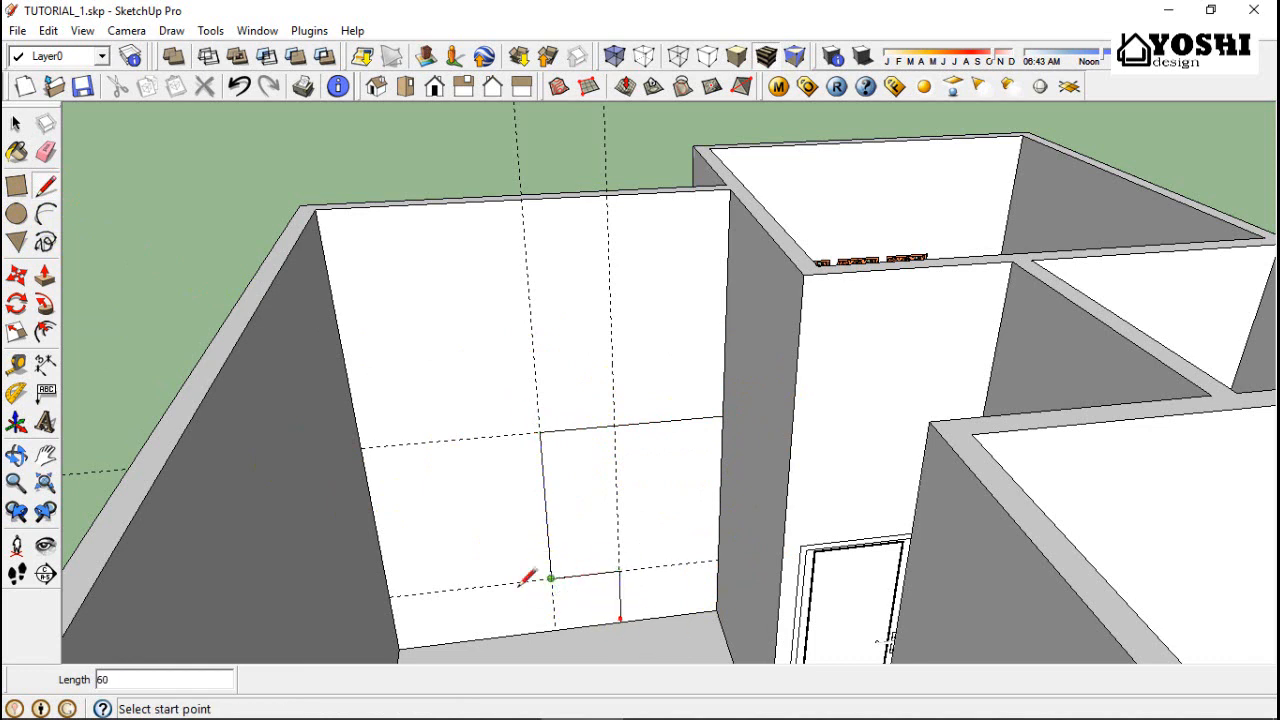
# Push the L-shaped outline face back 12 through the wall to cut the opening
pyautogui.click(16, 122)
pyautogui.click(723, 400)
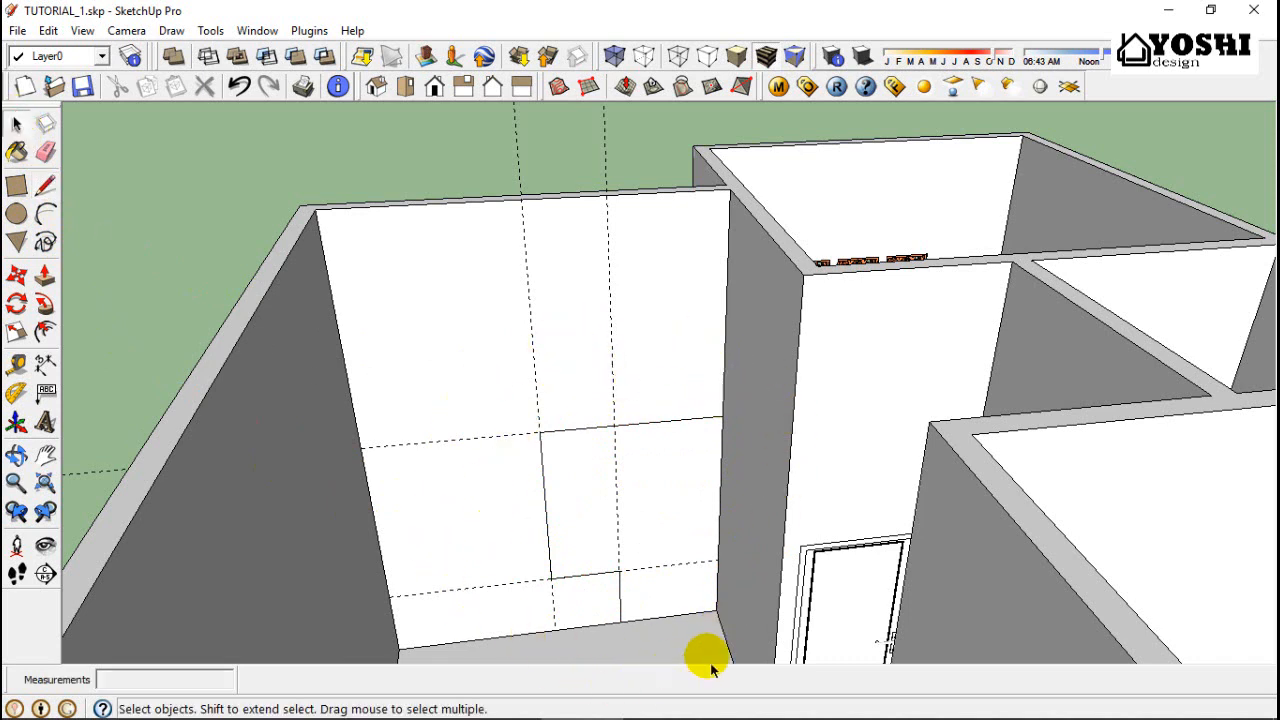
pyautogui.click(45, 280)
pyautogui.click(667, 566)
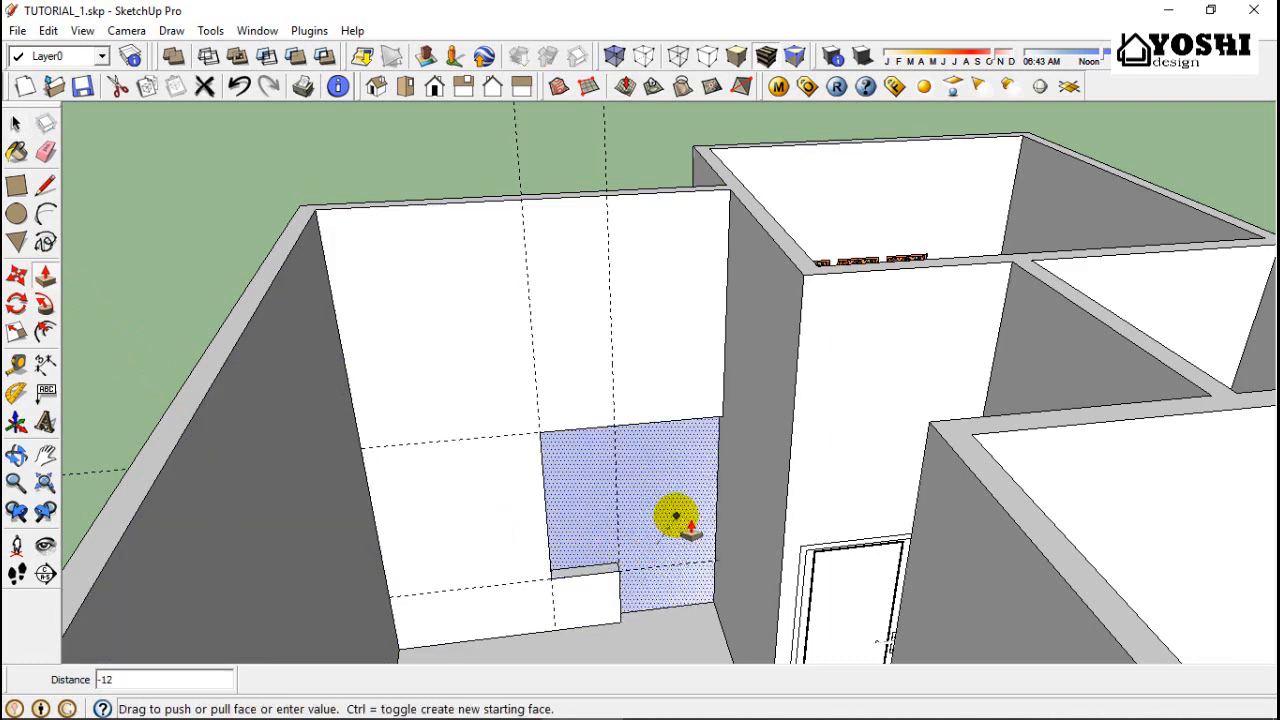
pyautogui.click(675, 515)
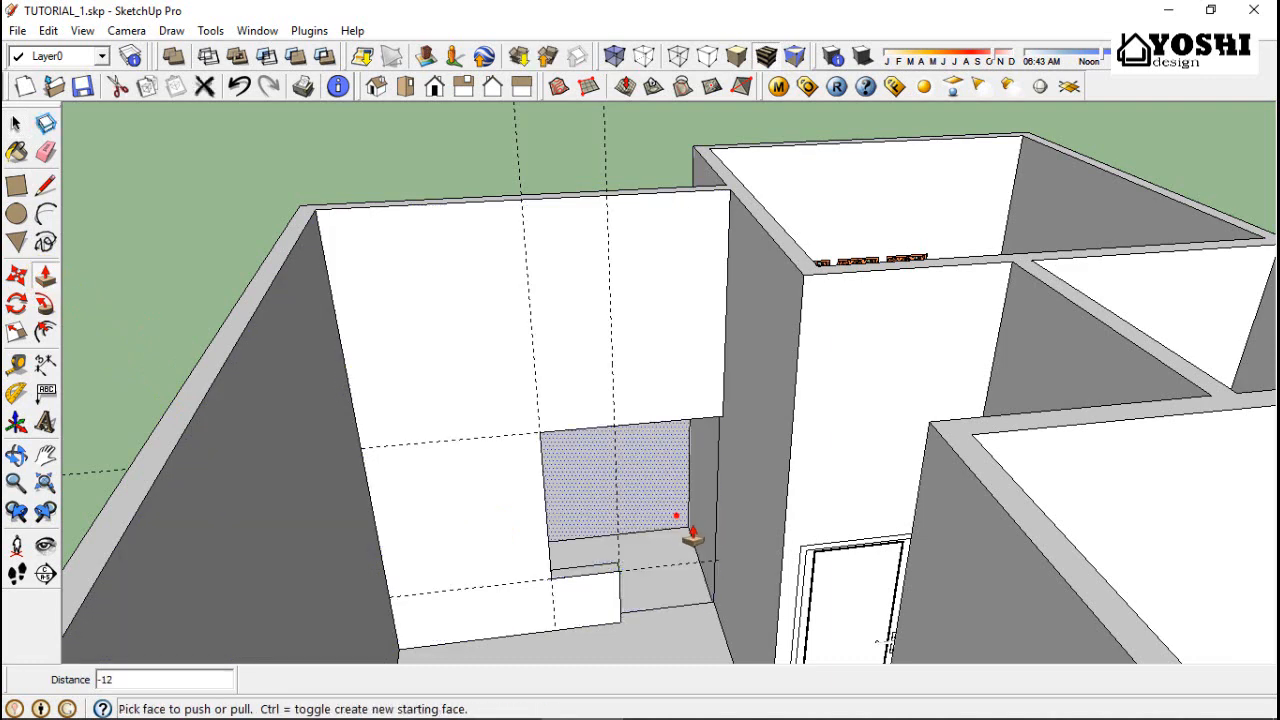
# From the other side of the wall, close the opening with a face by drawing a vertical helper line to its top edge, and erase that line
pyautogui.click(45, 455)
pyautogui.moveTo(251, 443); pyautogui.dragTo(775, 432, button='middle')
pyautogui.scroll(-3, 775, 432)
pyautogui.scroll(5, 863, 386)
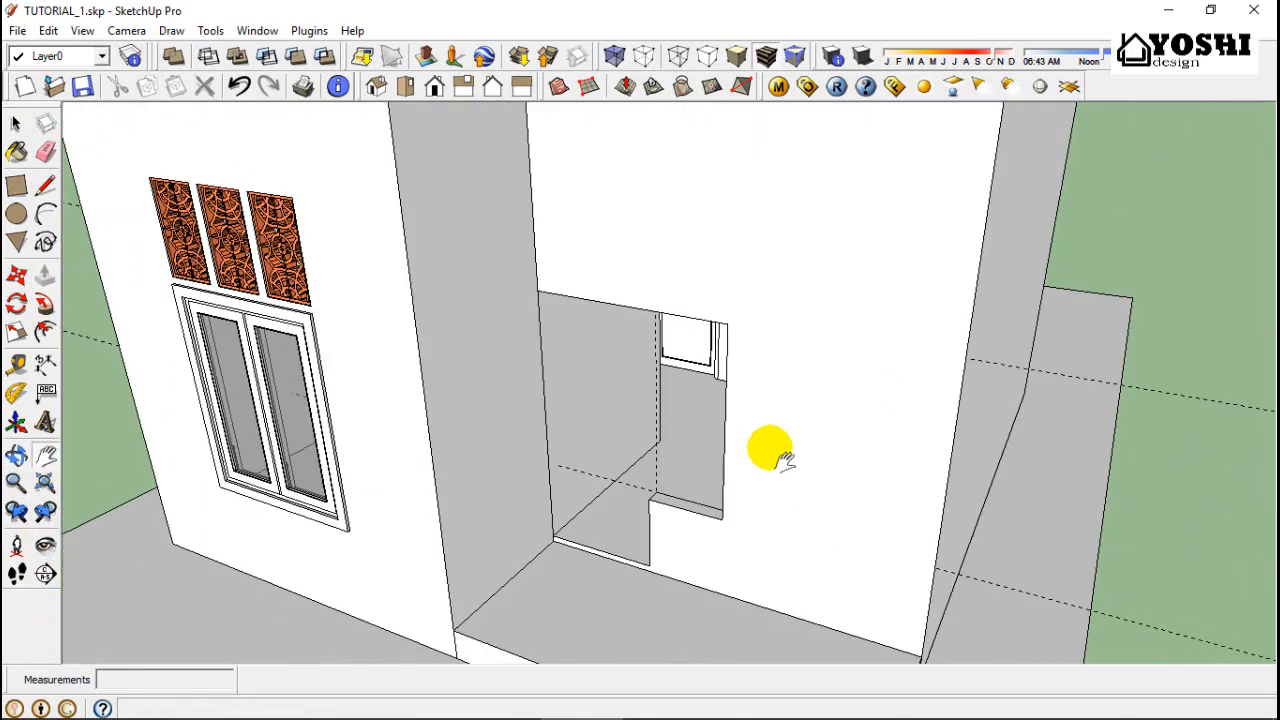
pyautogui.scroll(3, 760, 447)
pyautogui.moveTo(891, 443); pyautogui.dragTo(778, 418, button='middle')
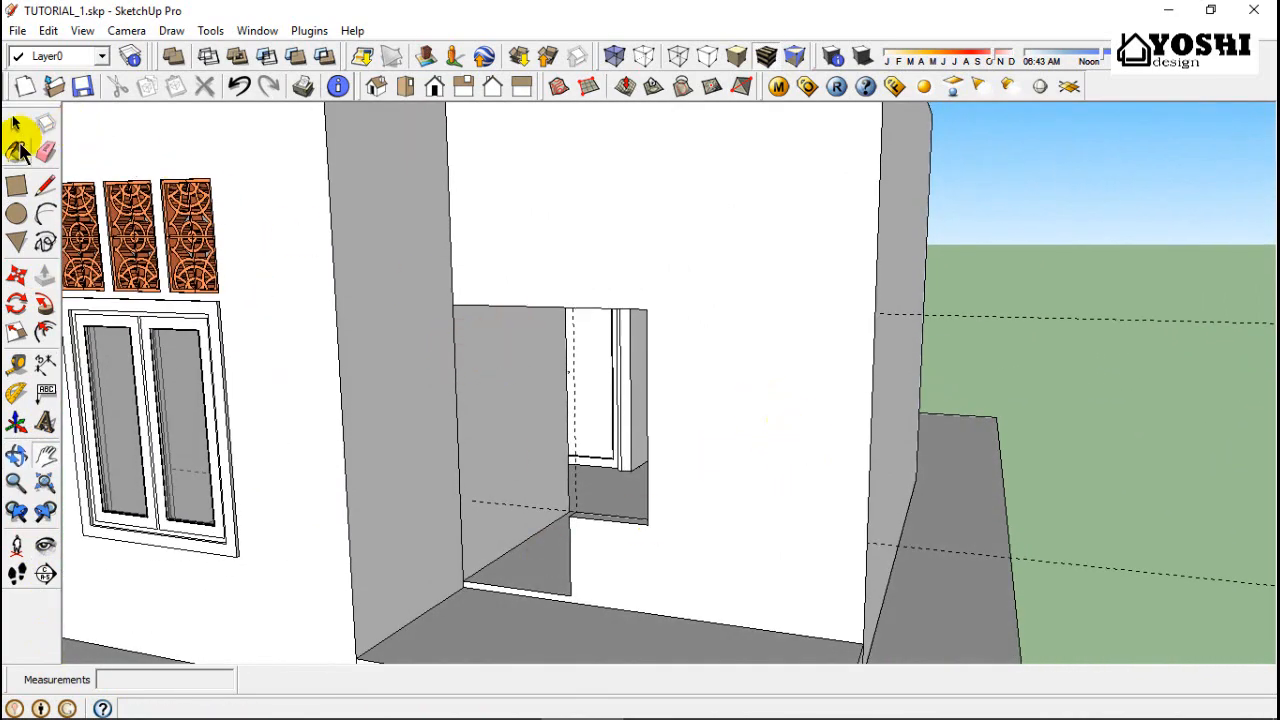
pyautogui.click(45, 185)
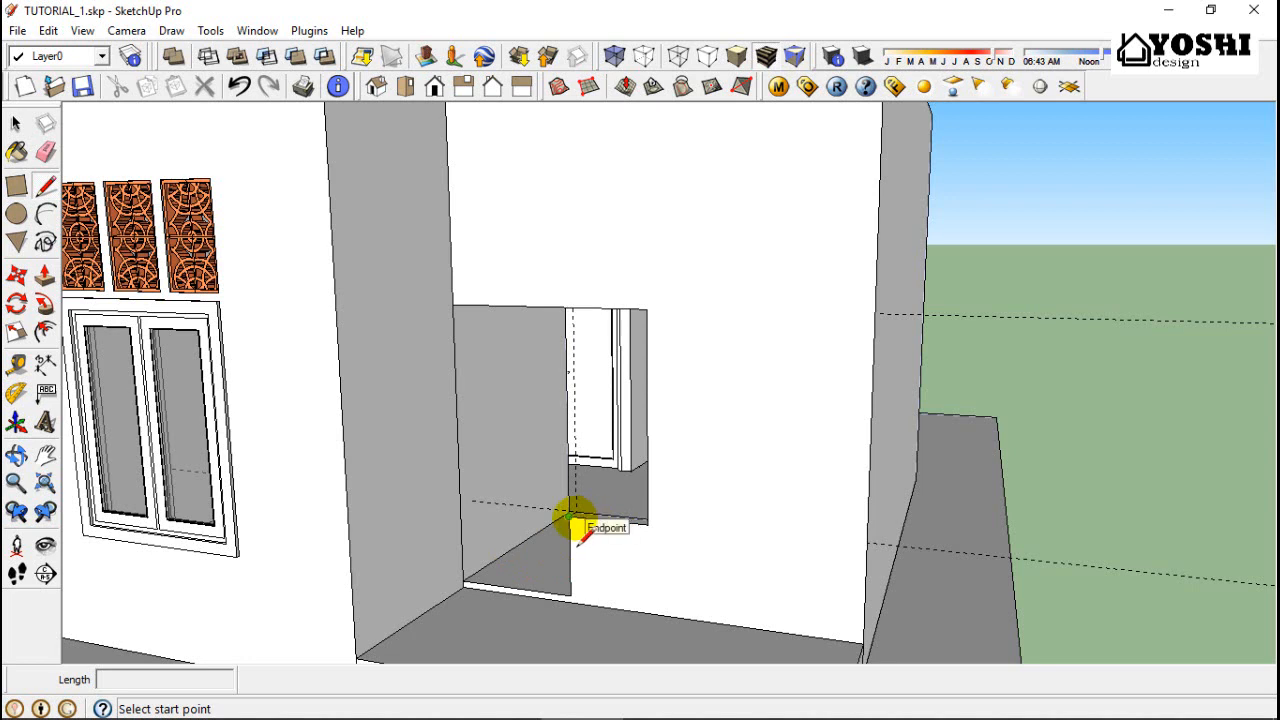
pyautogui.click(568, 517)
pyautogui.click(566, 314)
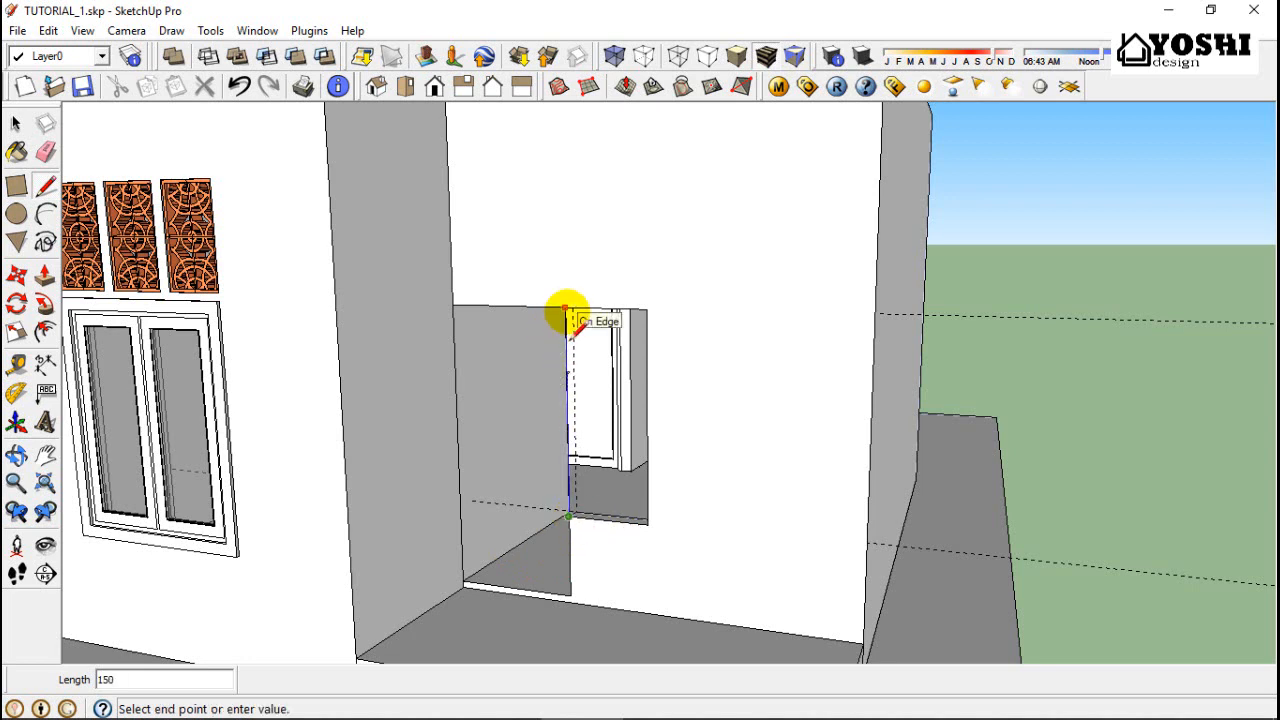
pyautogui.click(47, 155)
pyautogui.moveTo(523, 423); pyautogui.dragTo(594, 466)
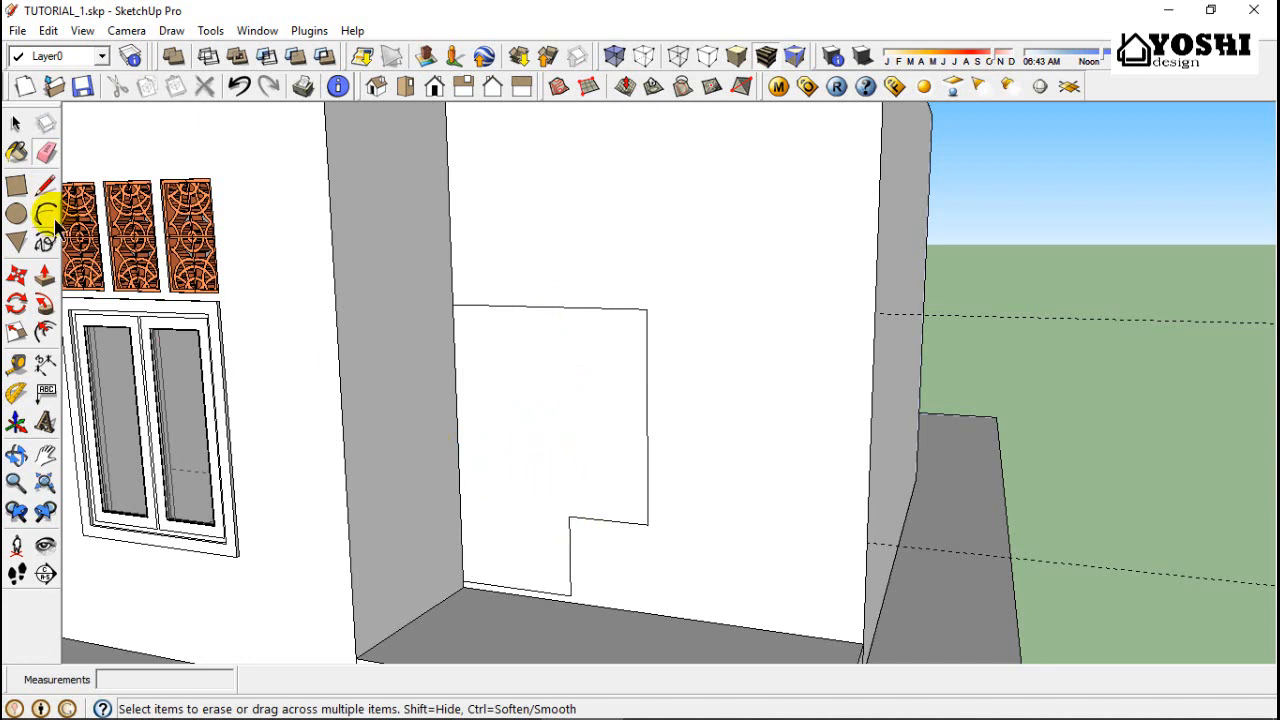
# Make a group from the L-shaped face with its edges and open the group for editing
pyautogui.click(16, 124)
pyautogui.click(555, 372)
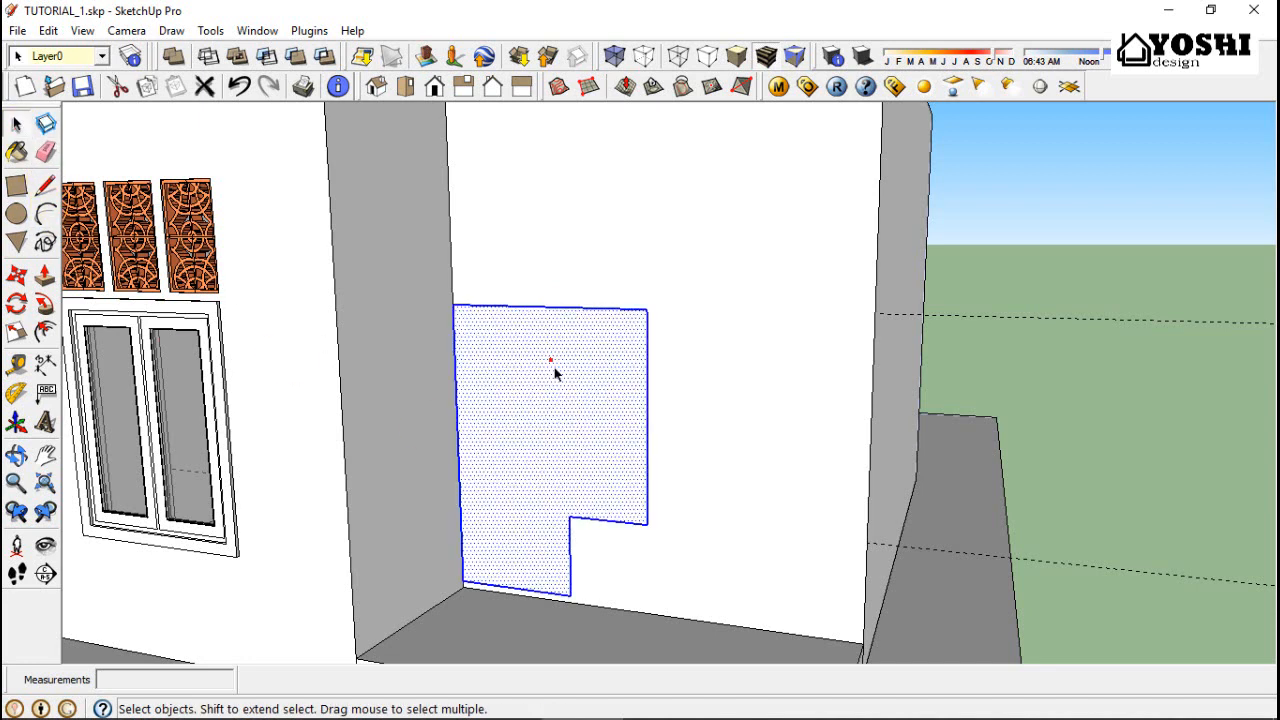
pyautogui.rightClick(553, 366)
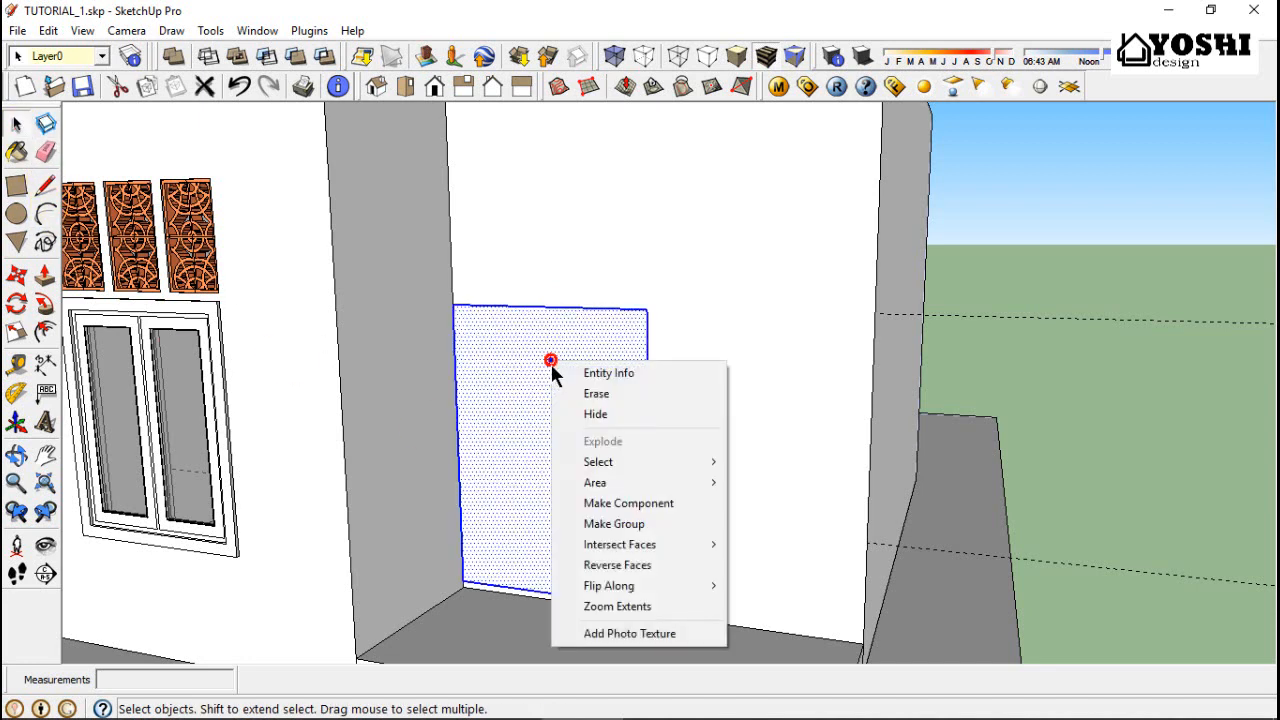
pyautogui.click(618, 526)
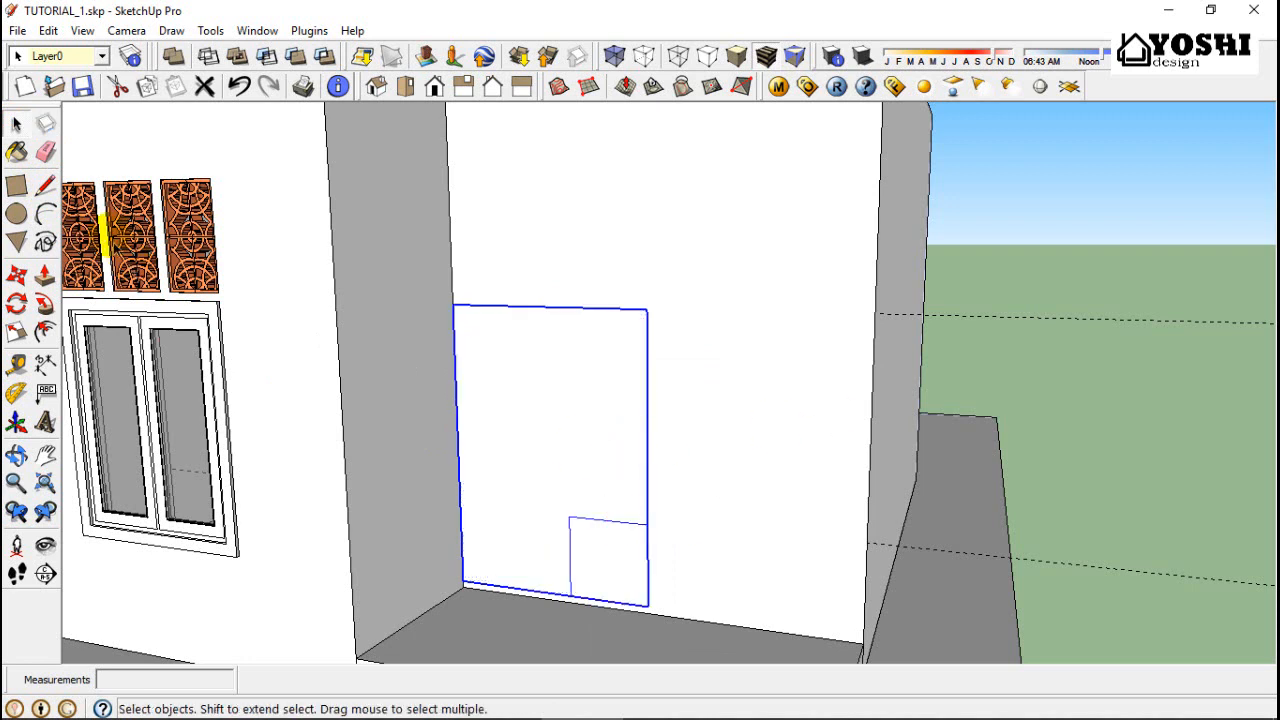
pyautogui.doubleClick(551, 390)
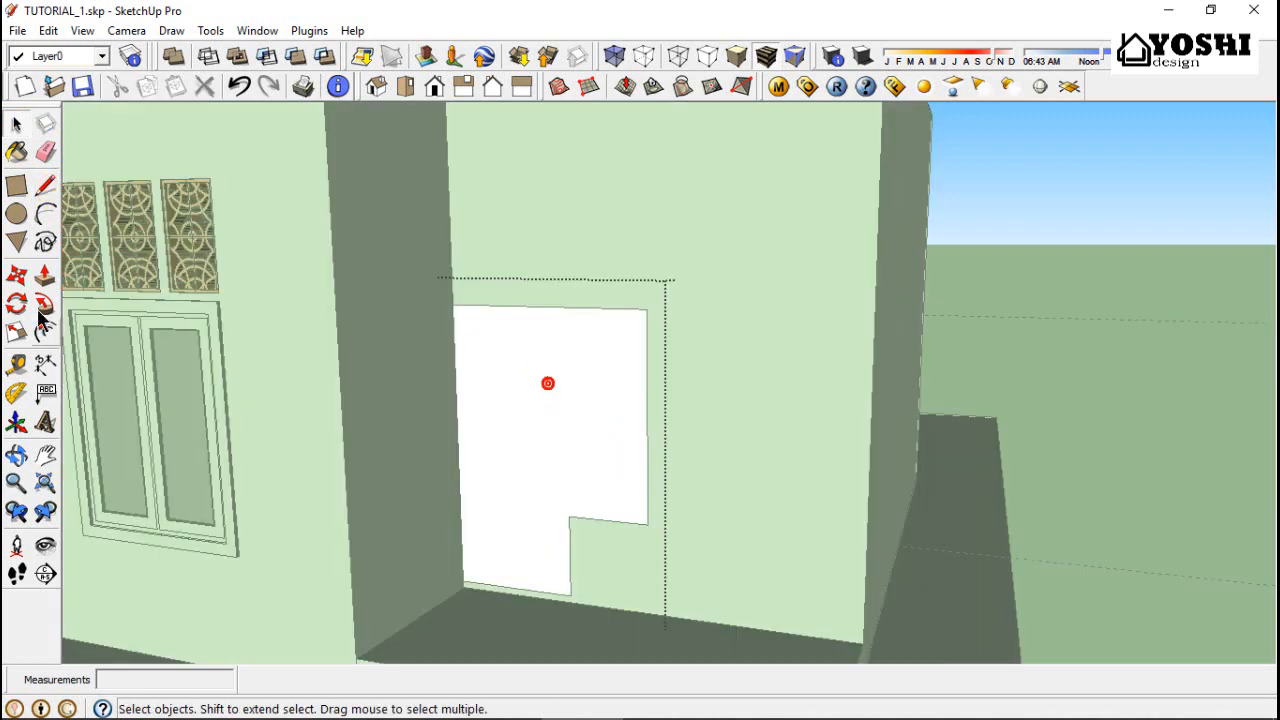
# Offset the face's outline edges, except the one at the floor, inward by 4 to form the frame
pyautogui.click(46, 189)
pyautogui.click(560, 511)
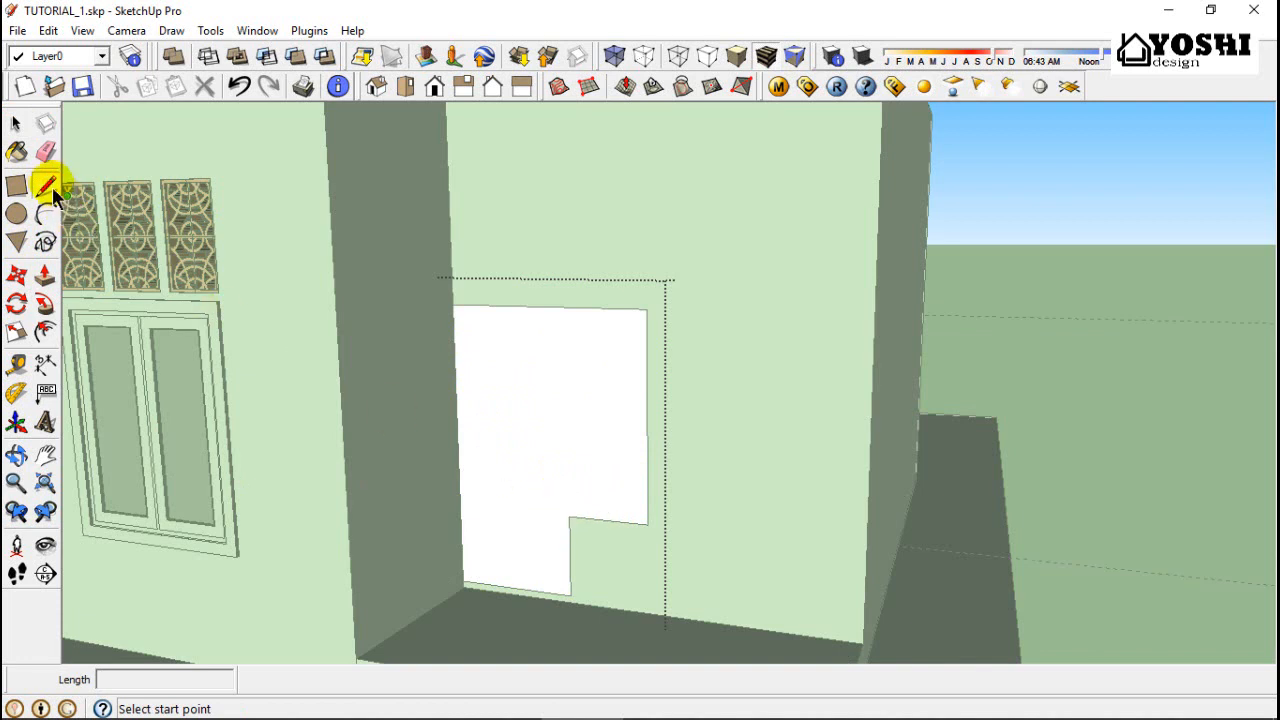
pyautogui.click(18, 127)
pyautogui.click(377, 377)
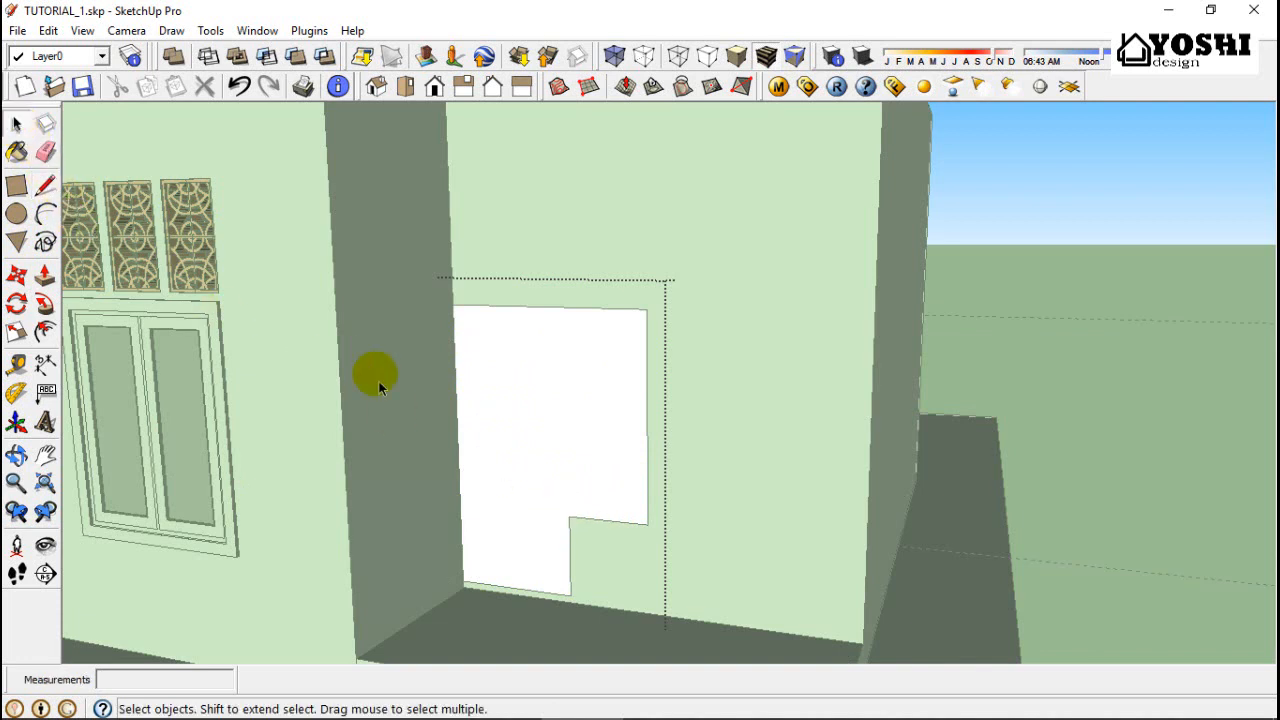
pyautogui.click(461, 455)
pyautogui.keyDown('ctrl'); pyautogui.click(502, 310); pyautogui.keyUp('ctrl')
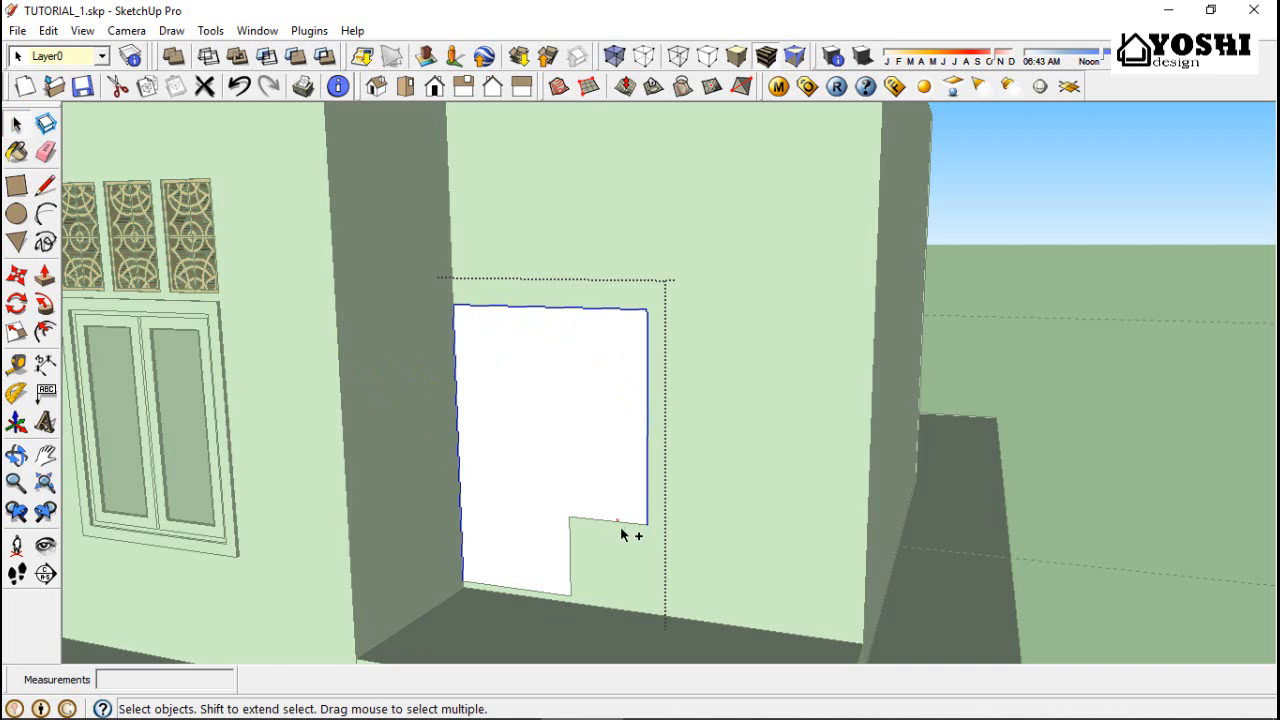
pyautogui.keyDown('ctrl'); pyautogui.click(576, 530); pyautogui.keyUp('ctrl')
pyautogui.click(44, 332)
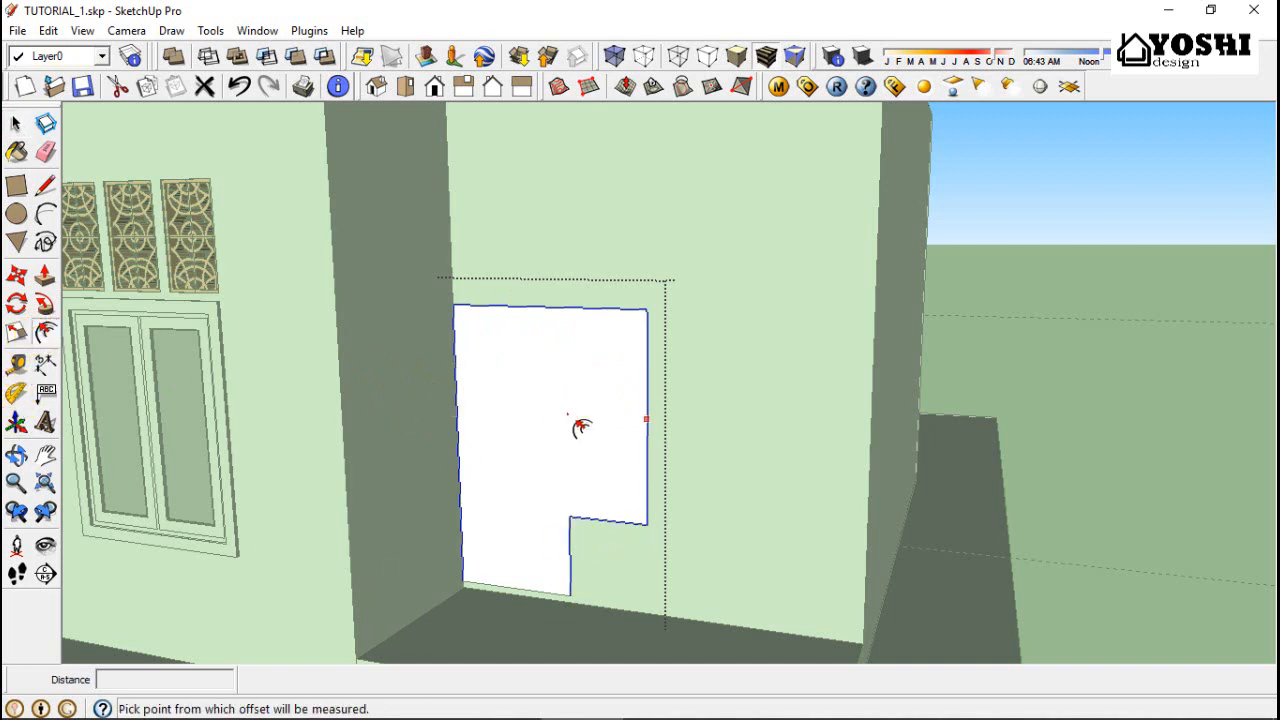
pyautogui.click(578, 425)
pyautogui.write('4')
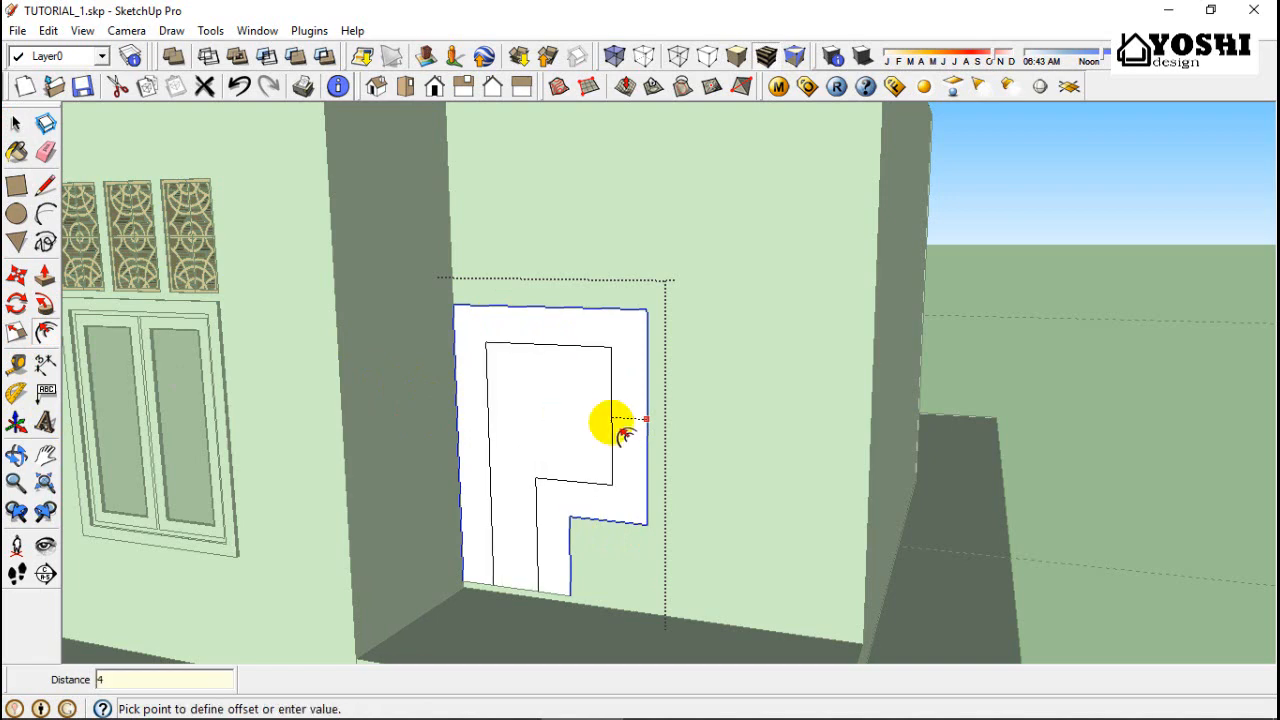
pyautogui.press('Return')
# Draw two parallel vertical lines from the inner and outer corners of the L-shaped step up to the frame's top inner edge
pyautogui.click(44, 188)
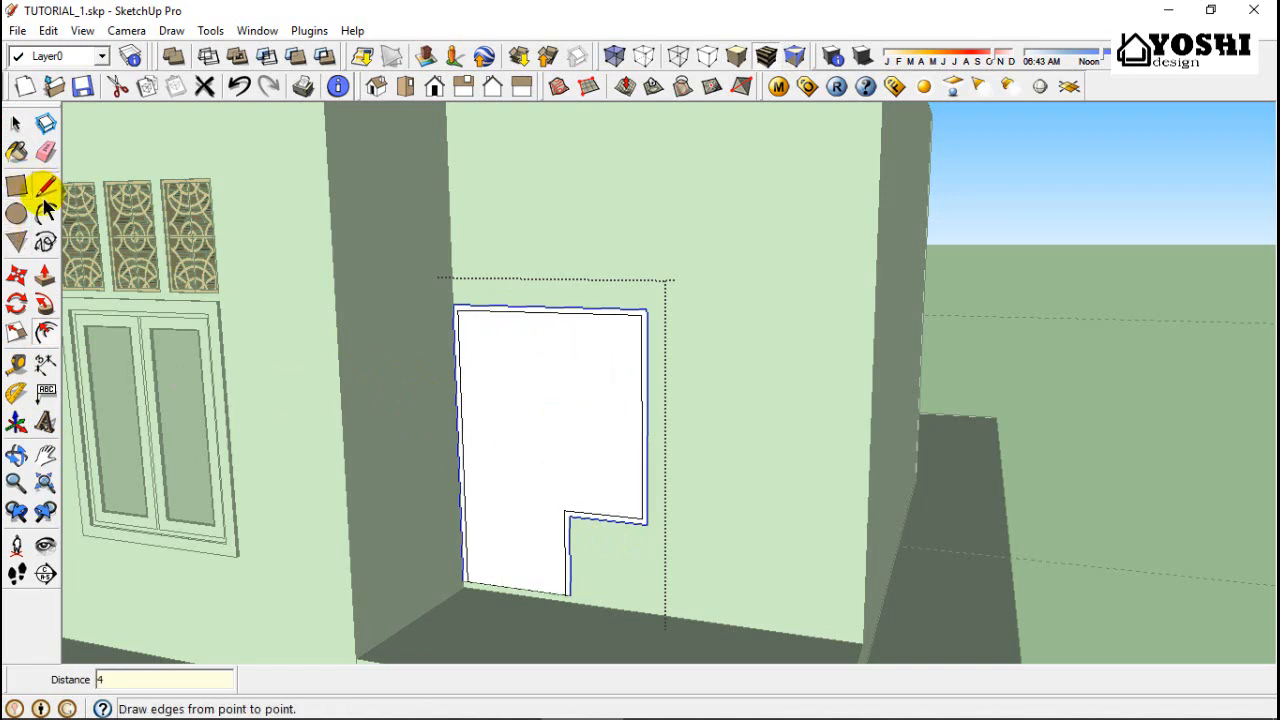
pyautogui.click(564, 511)
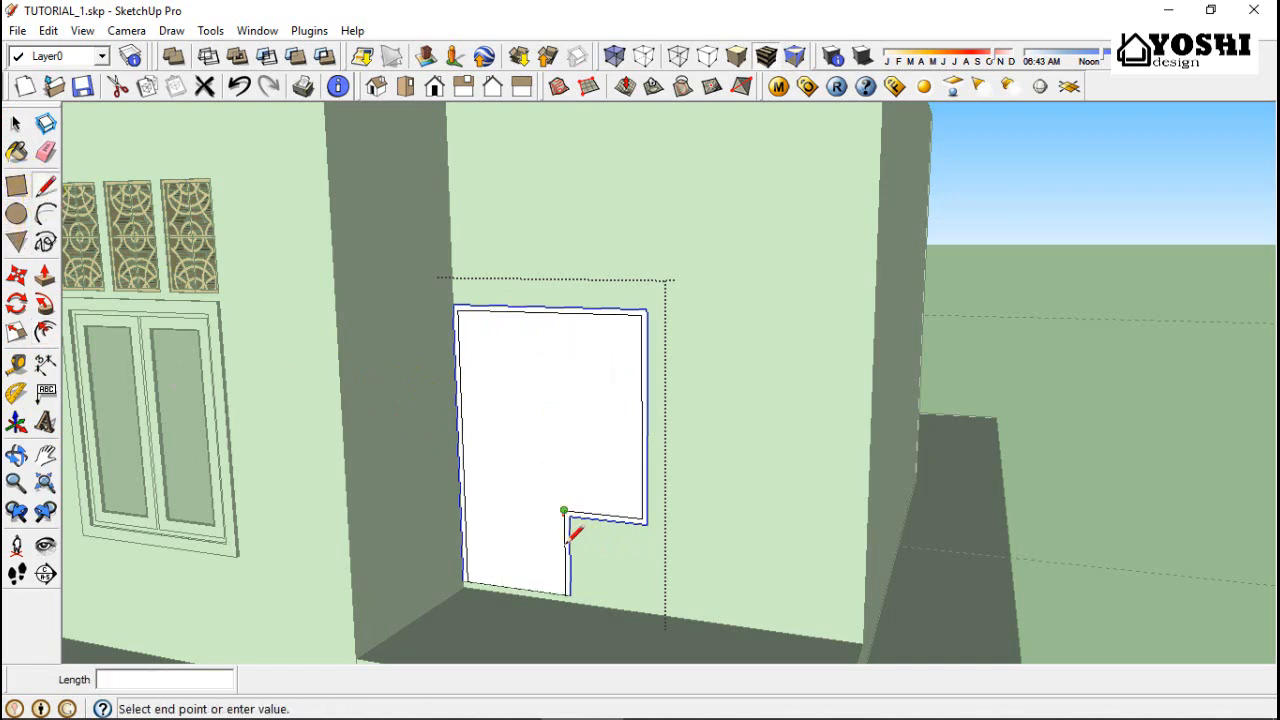
pyautogui.click(561, 315)
pyautogui.scroll(6, 571, 520)
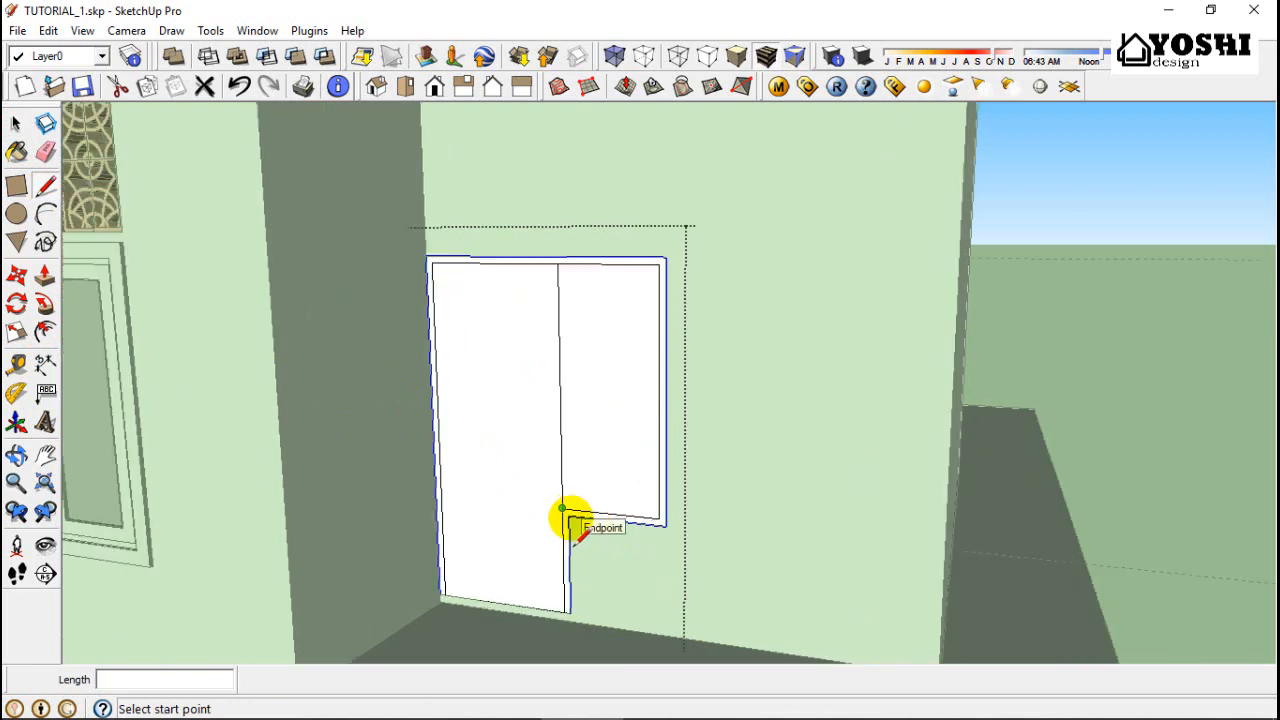
pyautogui.click(568, 515)
pyautogui.scroll(-6, 572, 530)
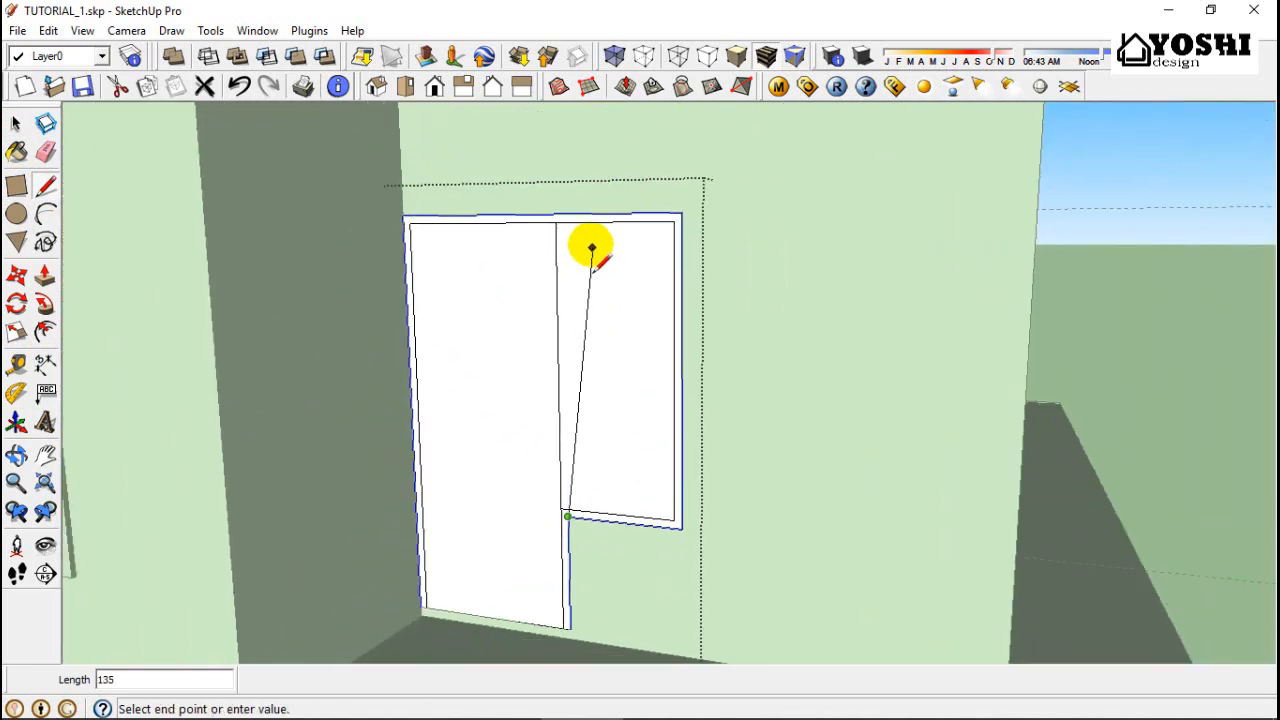
pyautogui.scroll(3, 562, 225)
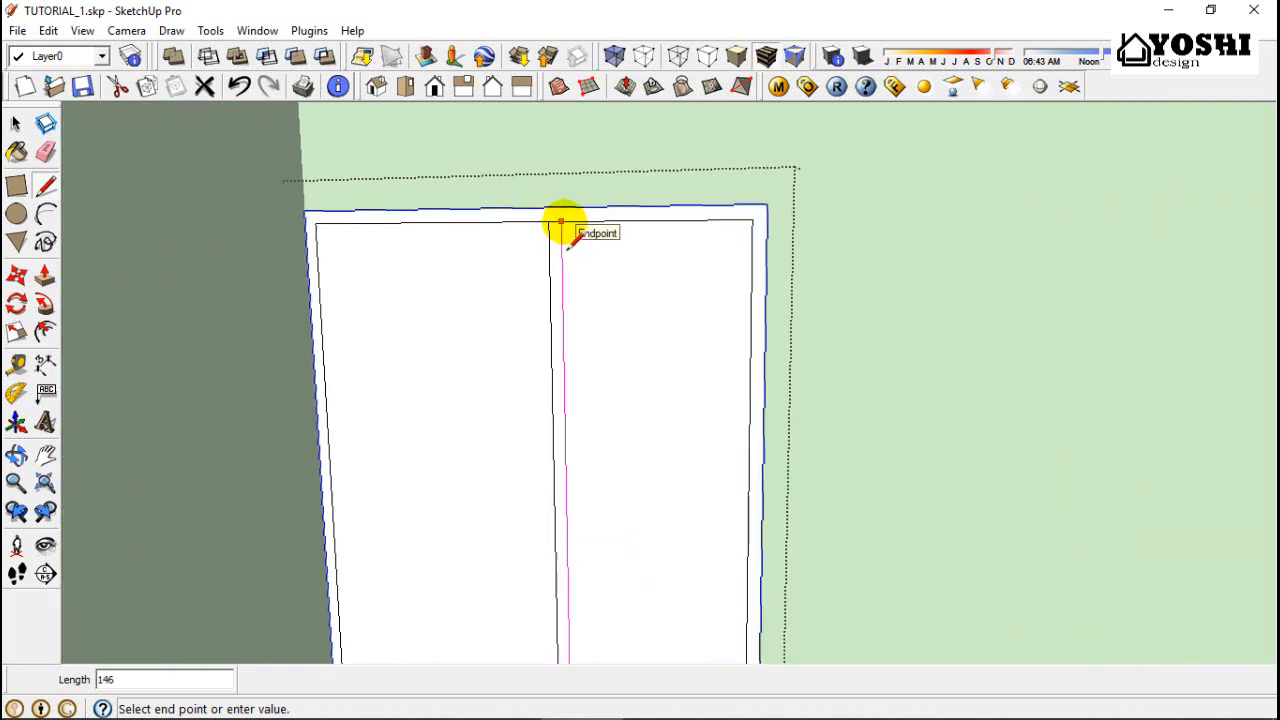
pyautogui.click(562, 222)
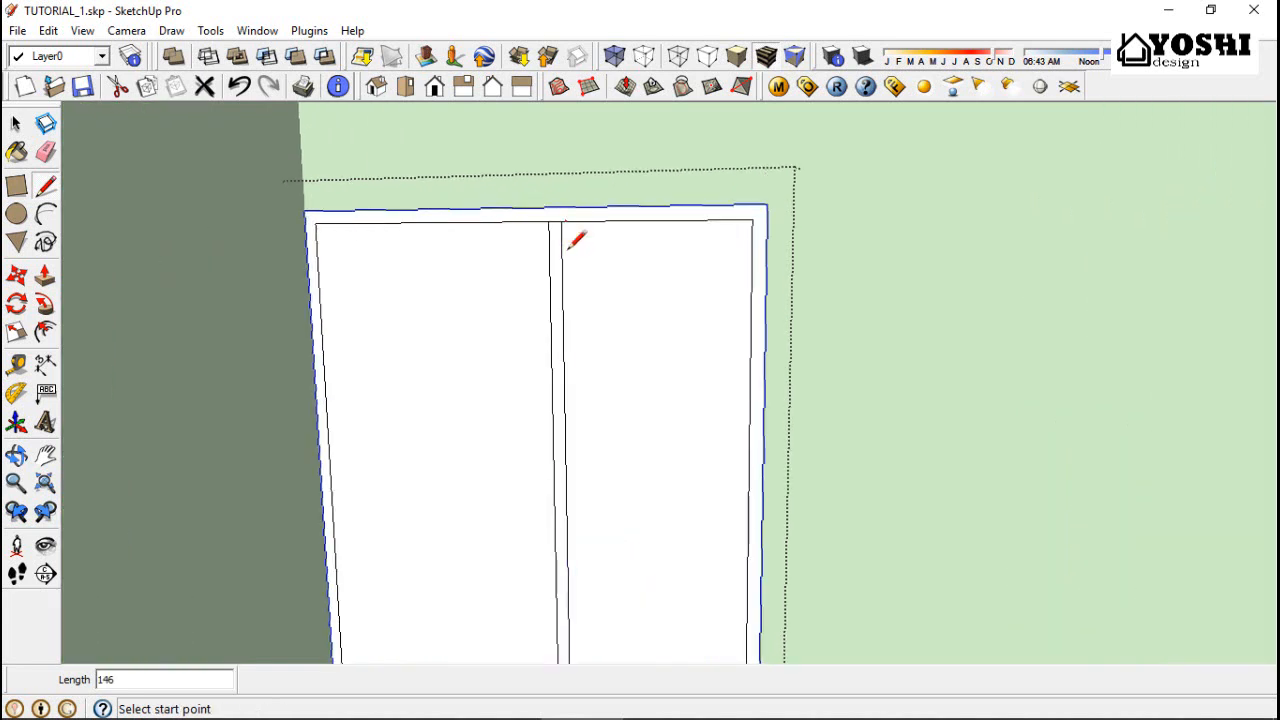
# Erase the short edges where the new middle post meets the frame at the top and at the window sill
pyautogui.click(46, 152)
pyautogui.scroll(1, 565, 240)
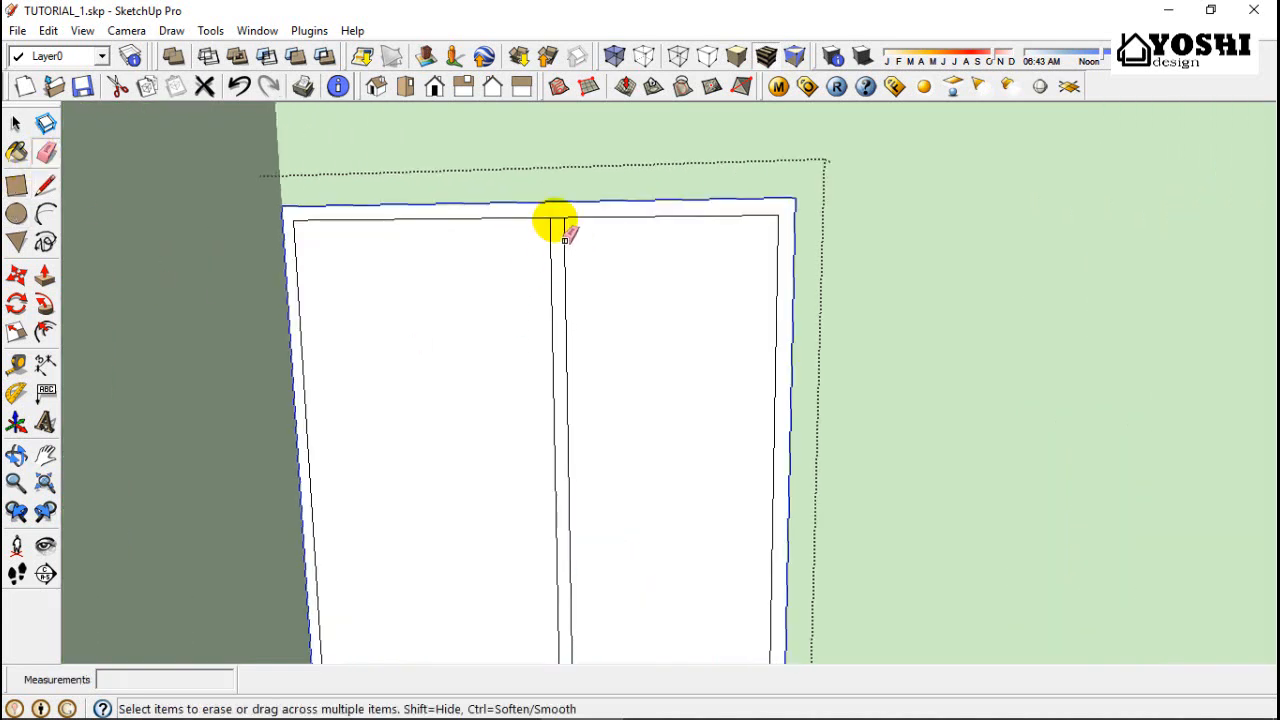
pyautogui.click(557, 219)
pyautogui.scroll(-4, 580, 282)
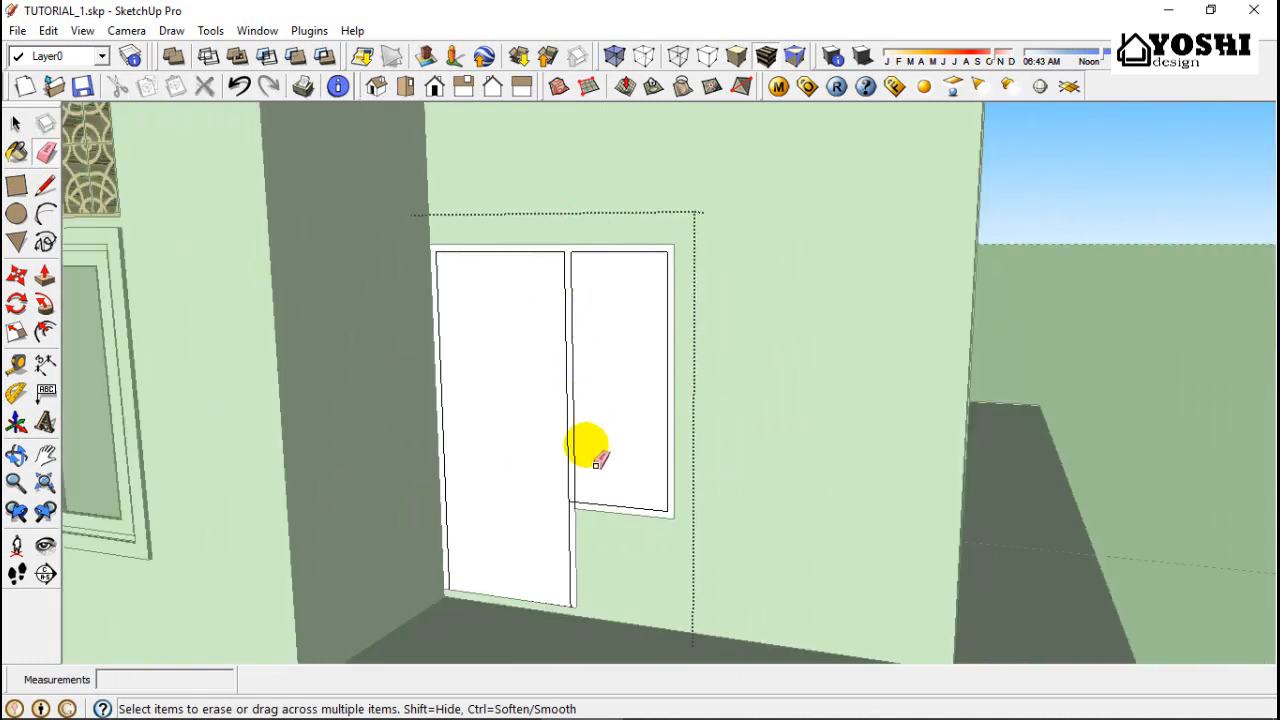
pyautogui.scroll(4, 572, 503)
pyautogui.scroll(-1, 570, 508)
pyautogui.scroll(2, 578, 500)
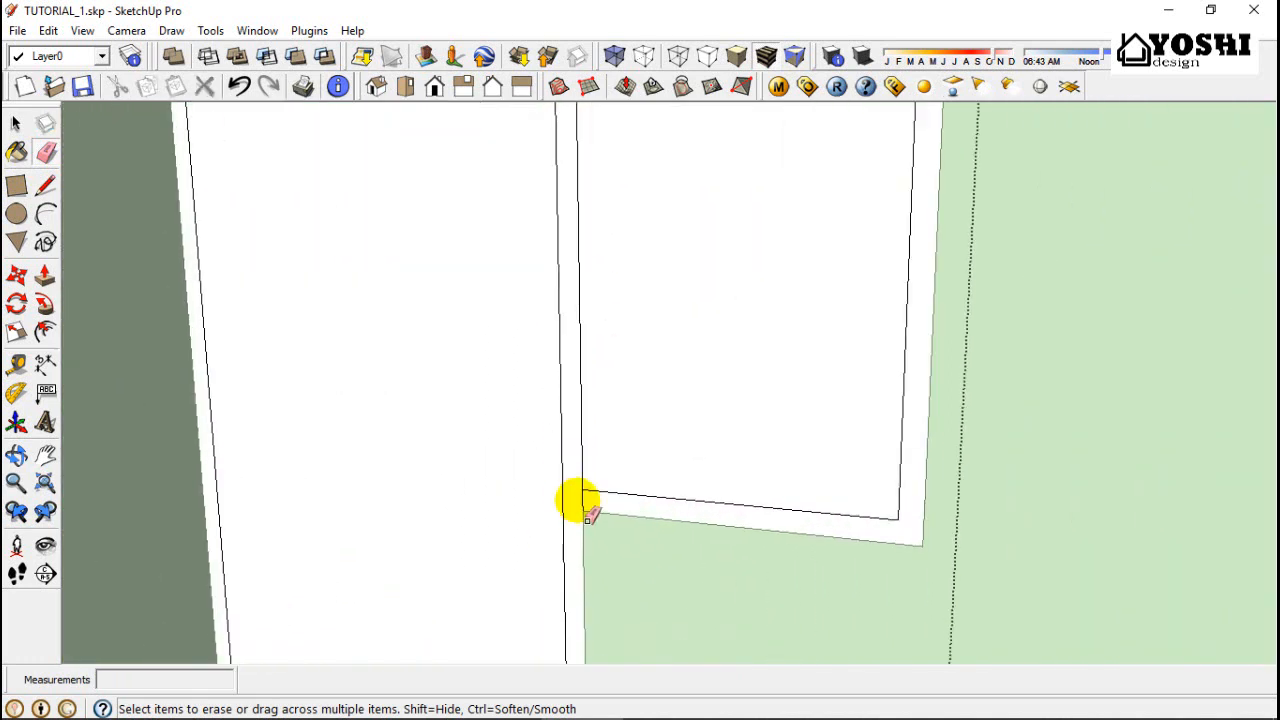
pyautogui.scroll(-5, 590, 505)
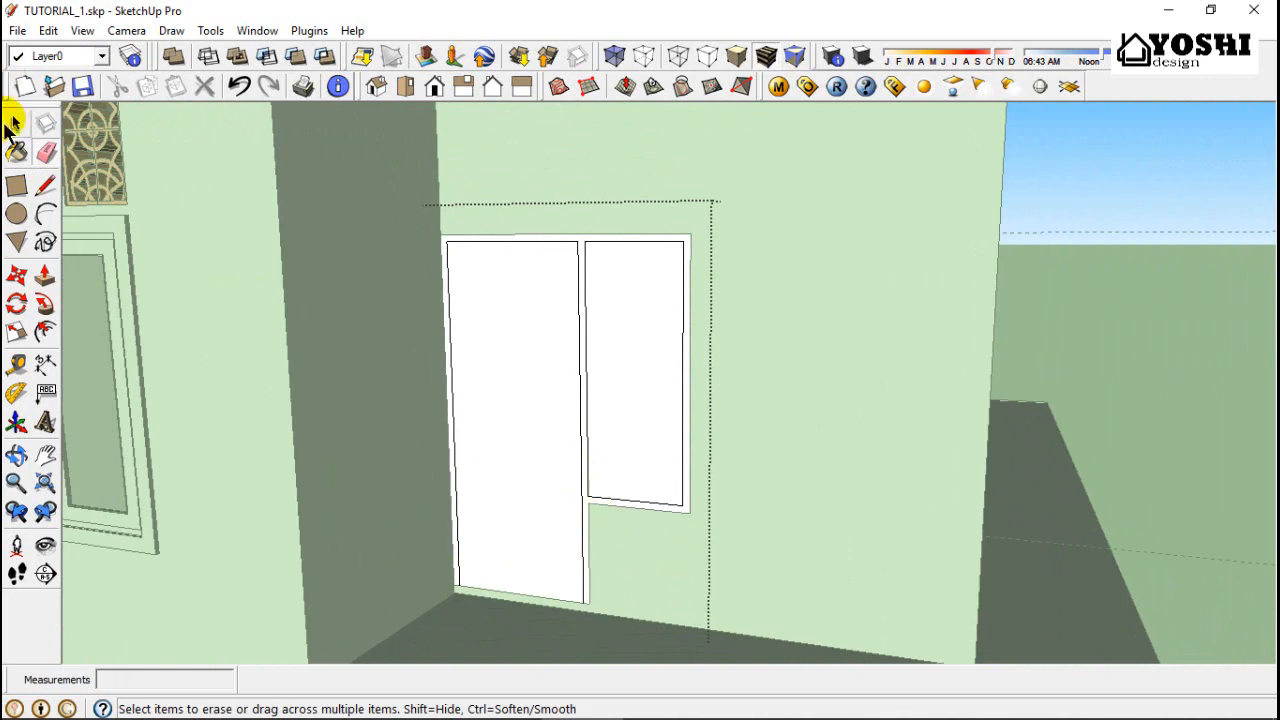
# Erase the door and window infill faces and the leftover door edge at the floor, leaving only the frame
pyautogui.click(15, 122)
pyautogui.click(630, 430)
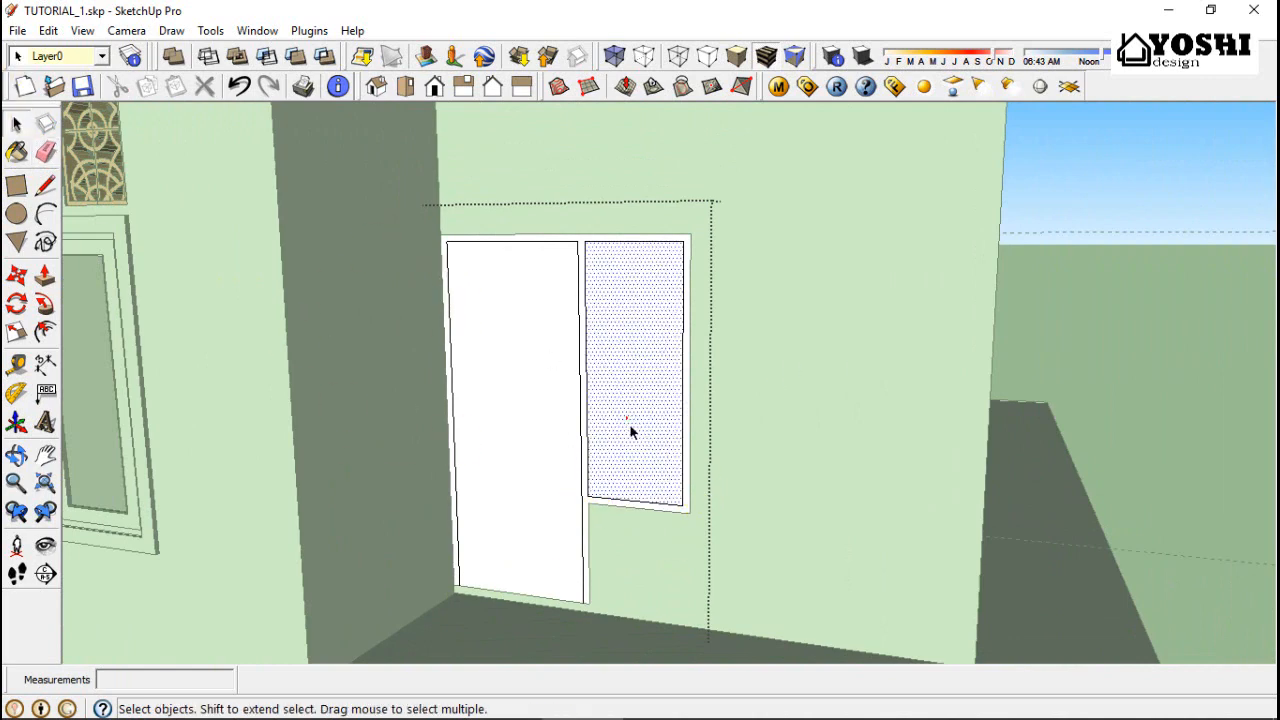
pyautogui.keyDown('shift'); pyautogui.click(543, 420); pyautogui.keyUp('shift')
pyautogui.rightClick(540, 412)
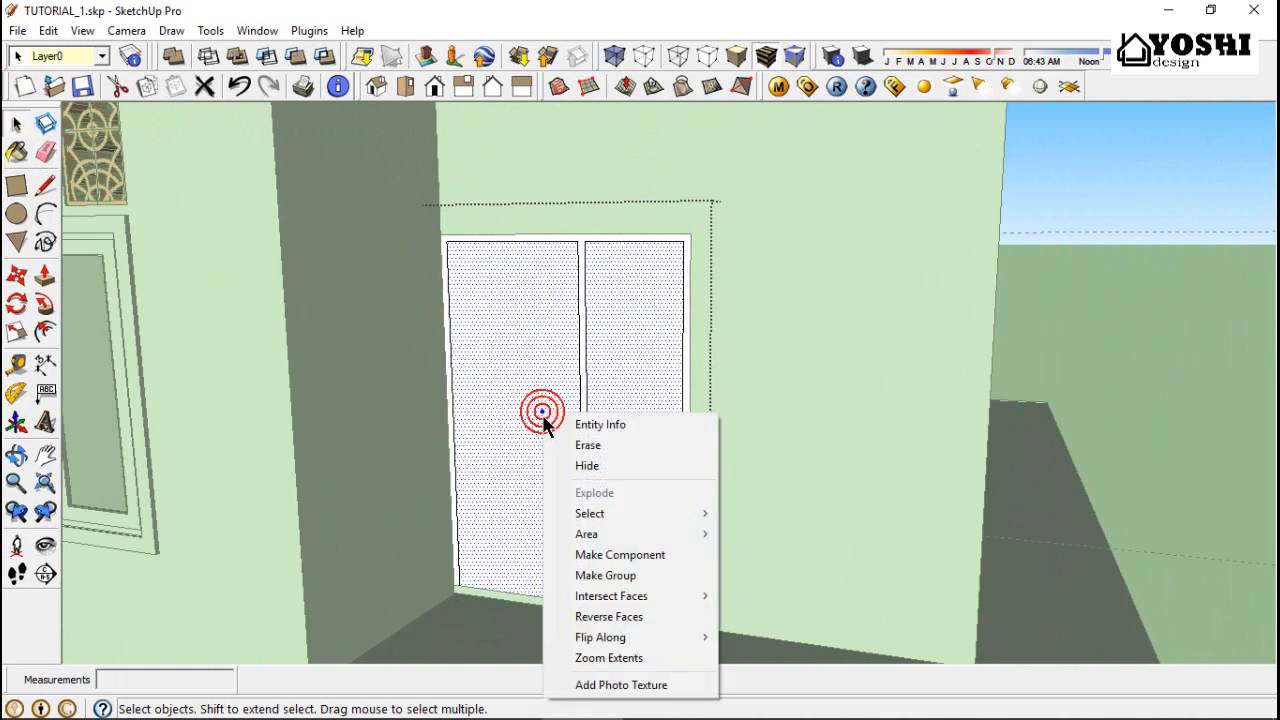
pyautogui.click(580, 445)
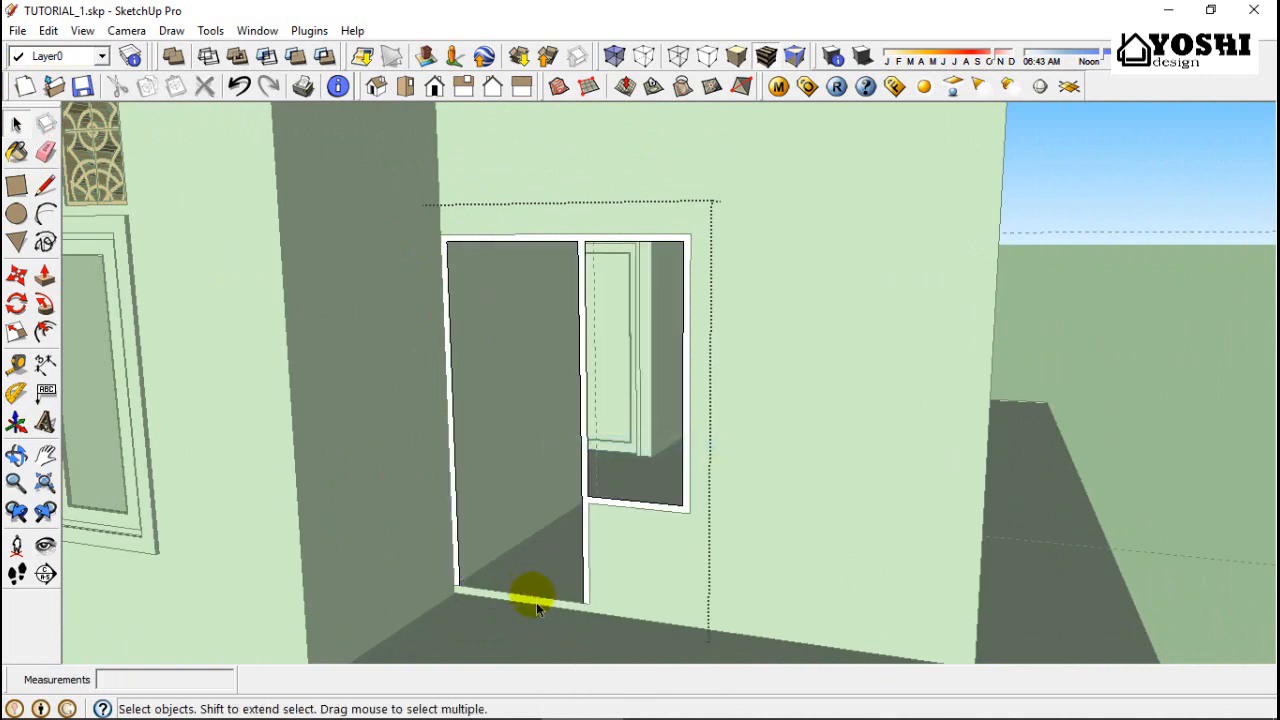
pyautogui.click(536, 600)
pyautogui.rightClick(537, 603)
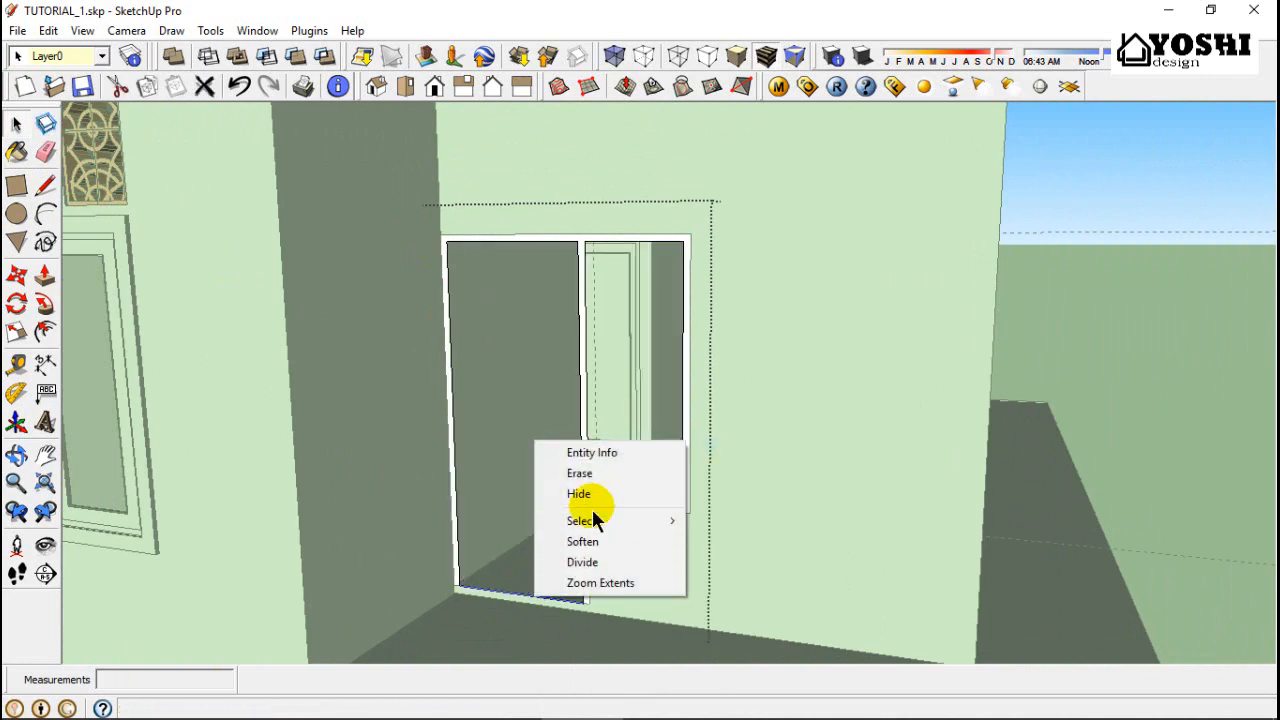
pyautogui.click(594, 475)
# Push/Pull the frame face outward by 12 to give the frame its thickness
pyautogui.moveTo(594, 486)
pyautogui.mouseDown(button='middle')
pyautogui.moveTo(608, 483)
pyautogui.moveTo(500, 477)
pyautogui.mouseUp(button='middle')
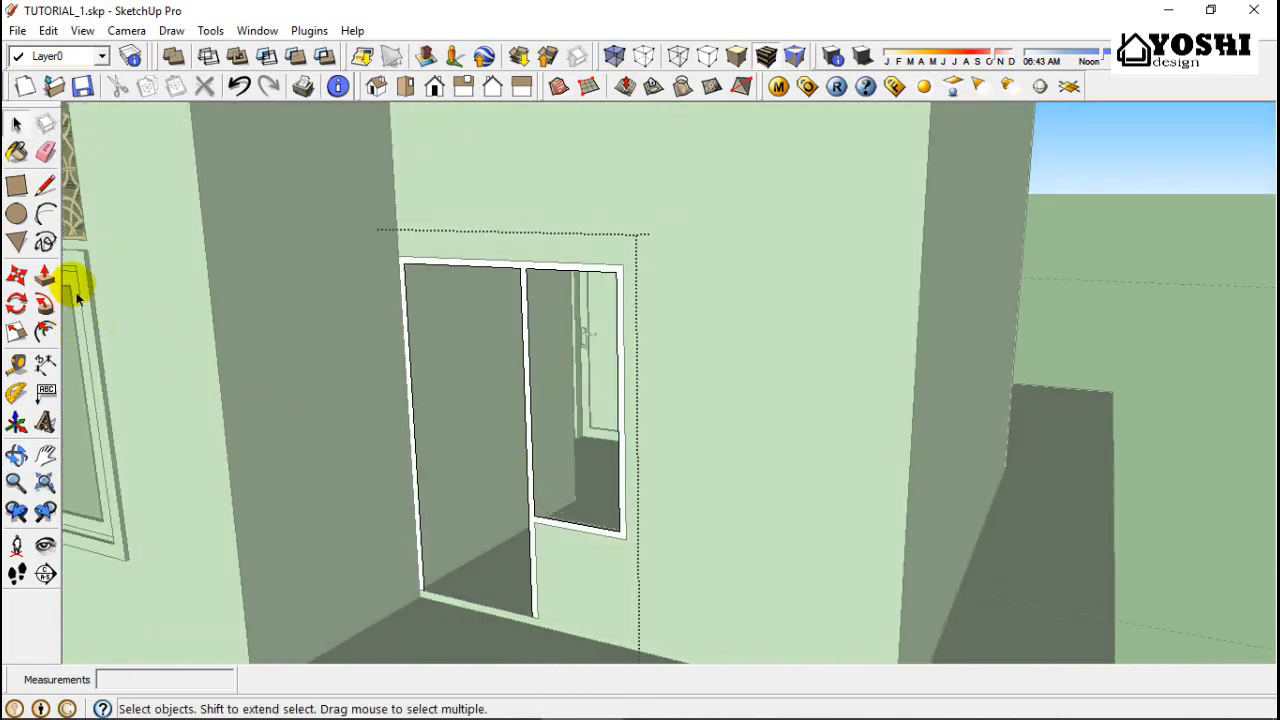
pyautogui.click(46, 276)
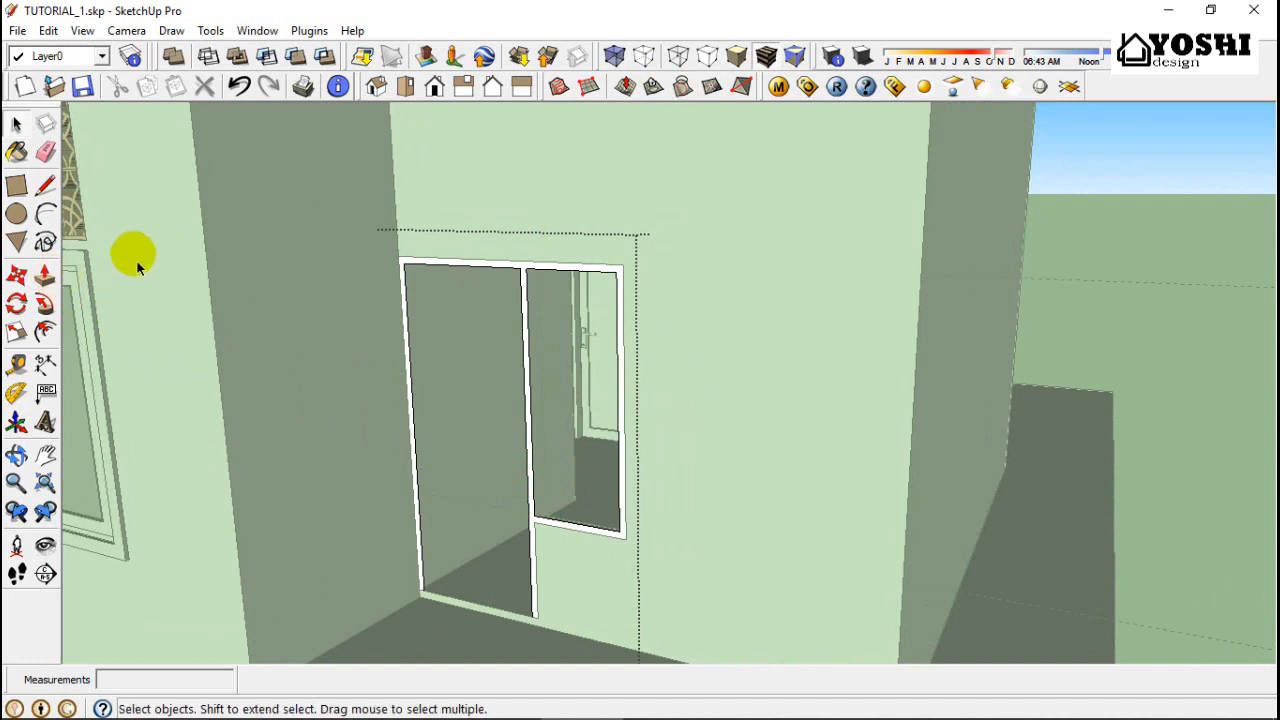
pyautogui.click(46, 276)
pyautogui.click(422, 276)
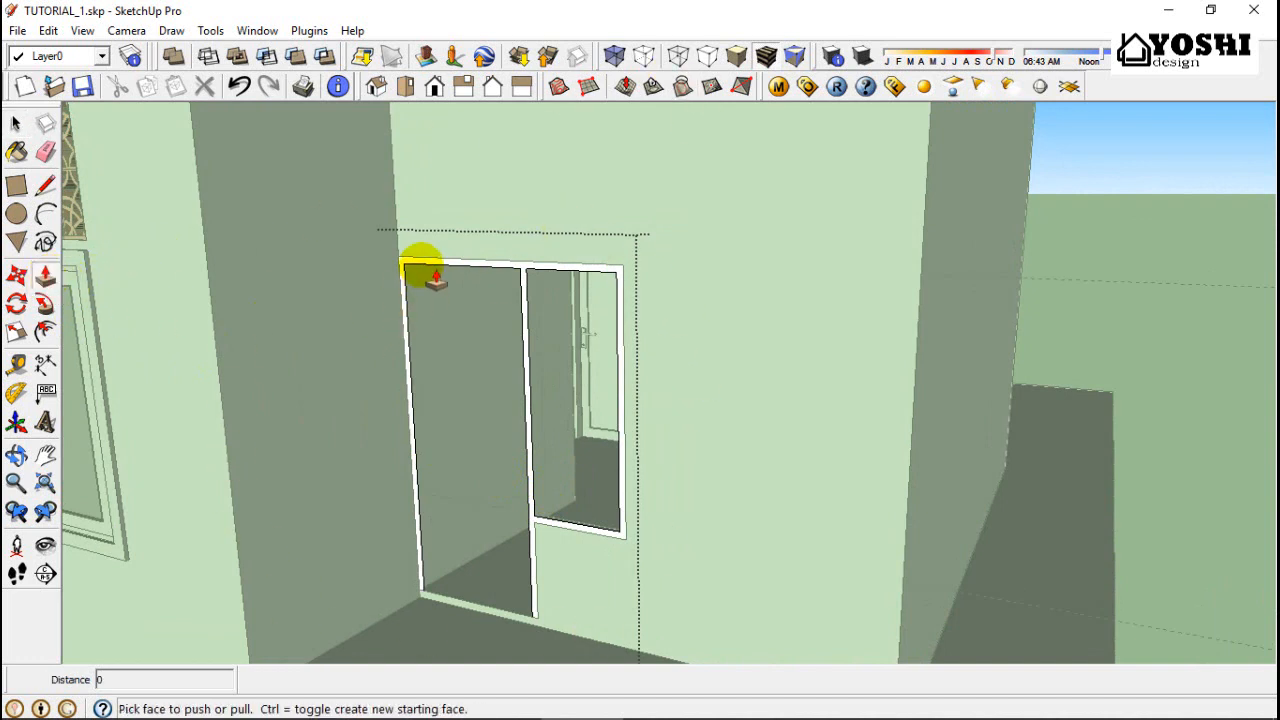
pyautogui.click(411, 285)
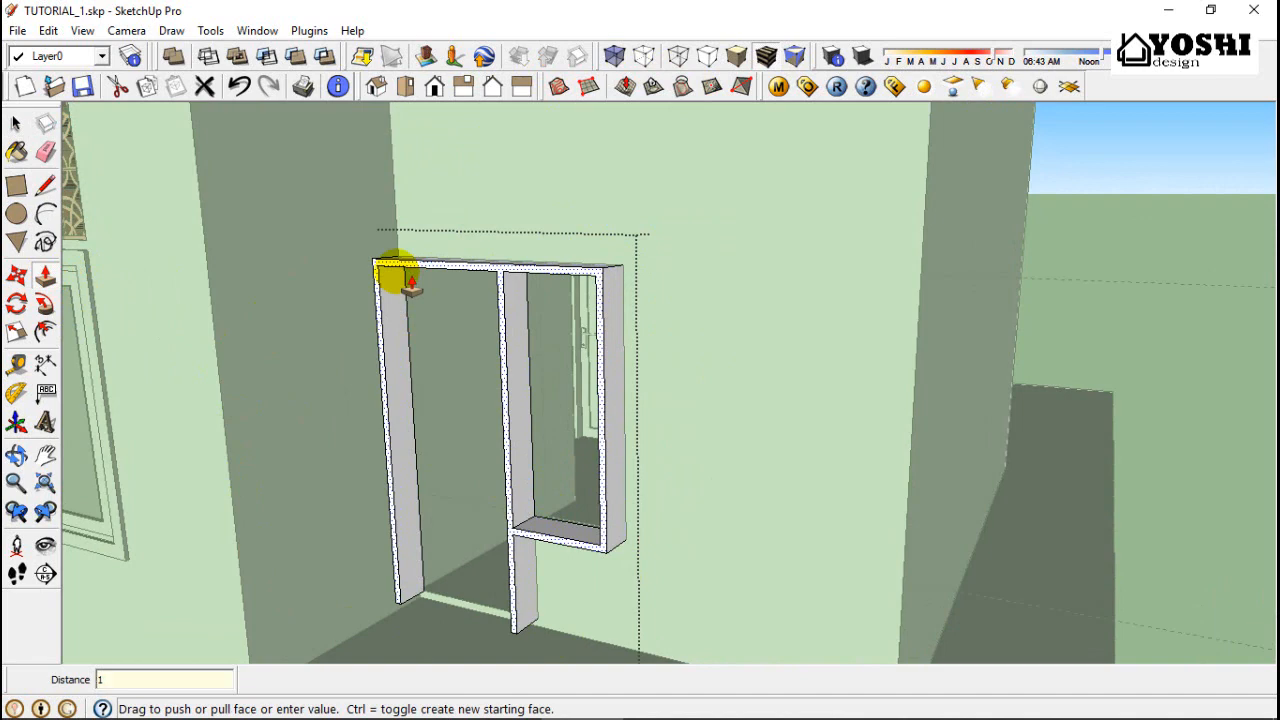
pyautogui.click(401, 272)
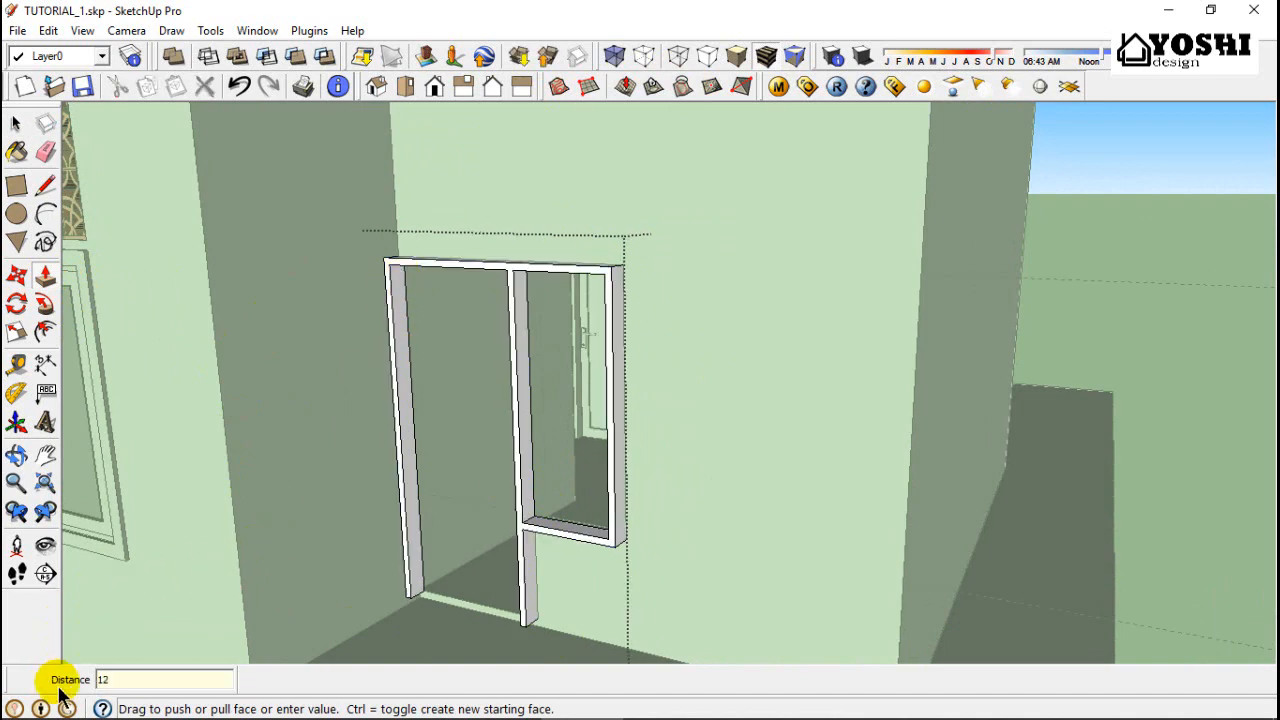
# Offset the four front edges around the window opening outward by 1 onto the frame face
pyautogui.click(16, 124)
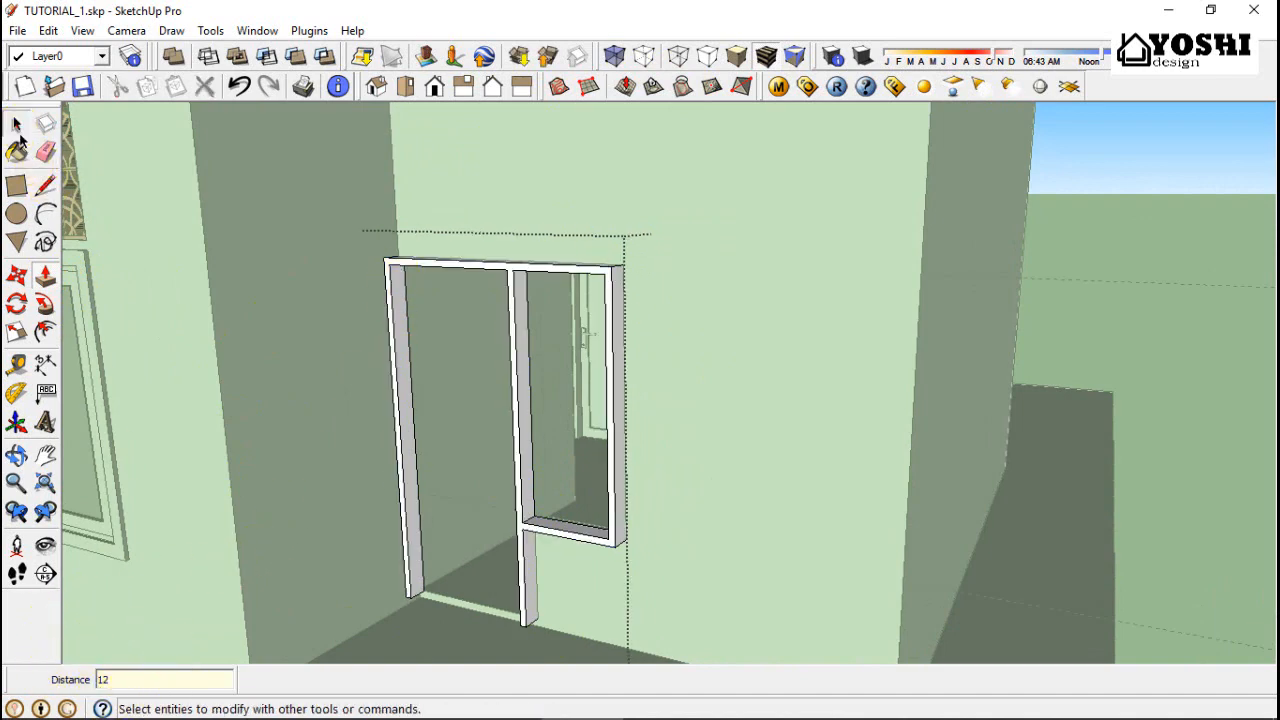
pyautogui.click(520, 395)
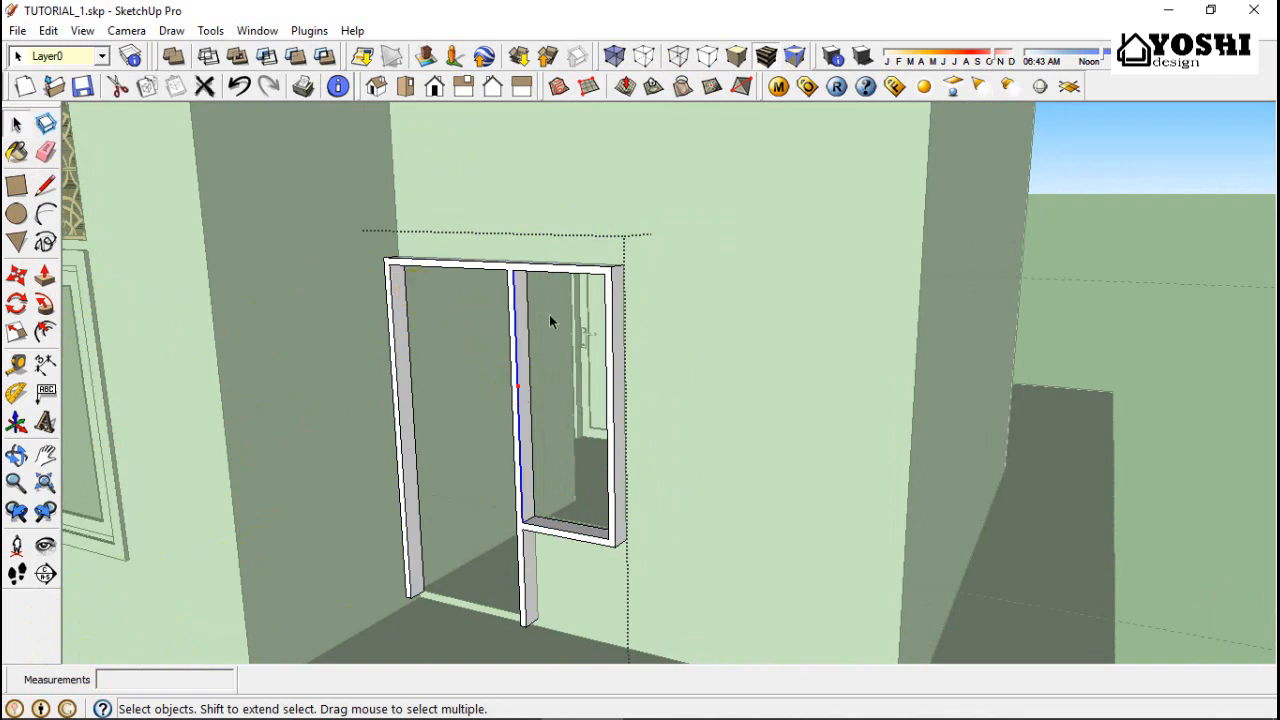
pyautogui.keyDown('ctrl'); pyautogui.click(607, 357); pyautogui.keyUp('ctrl')
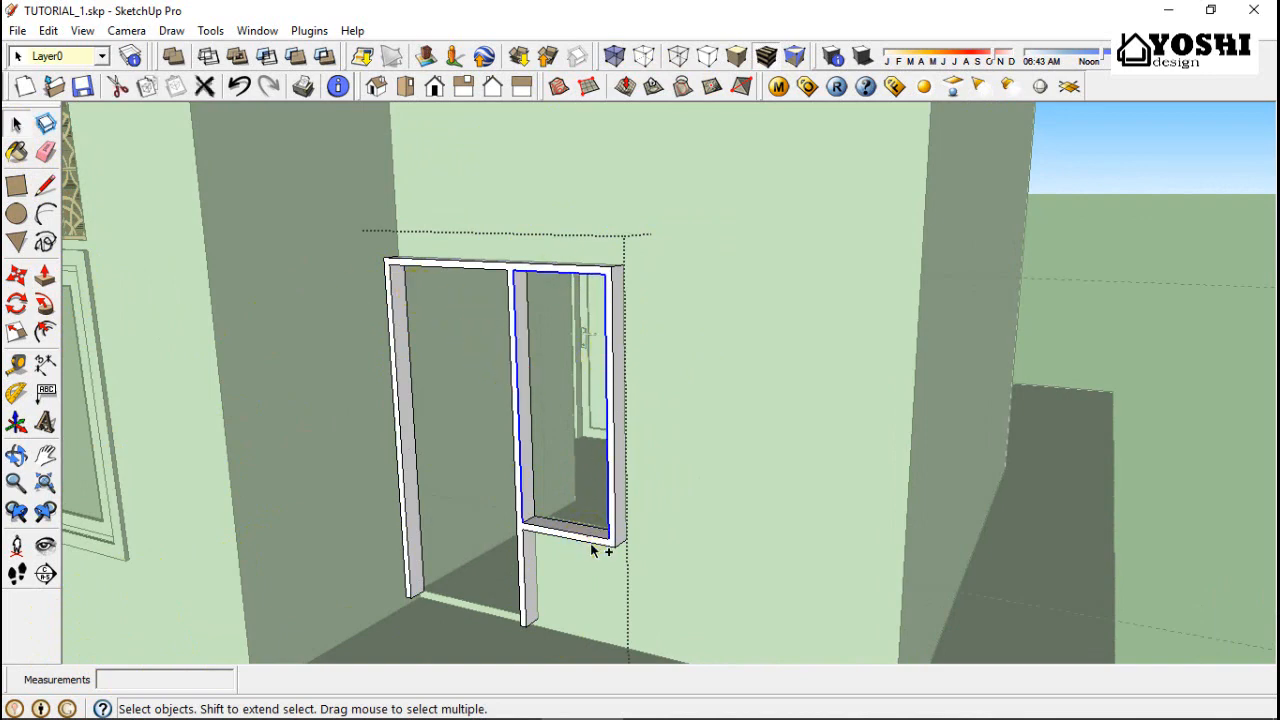
pyautogui.click(45, 333)
pyautogui.scroll(3, 600, 409)
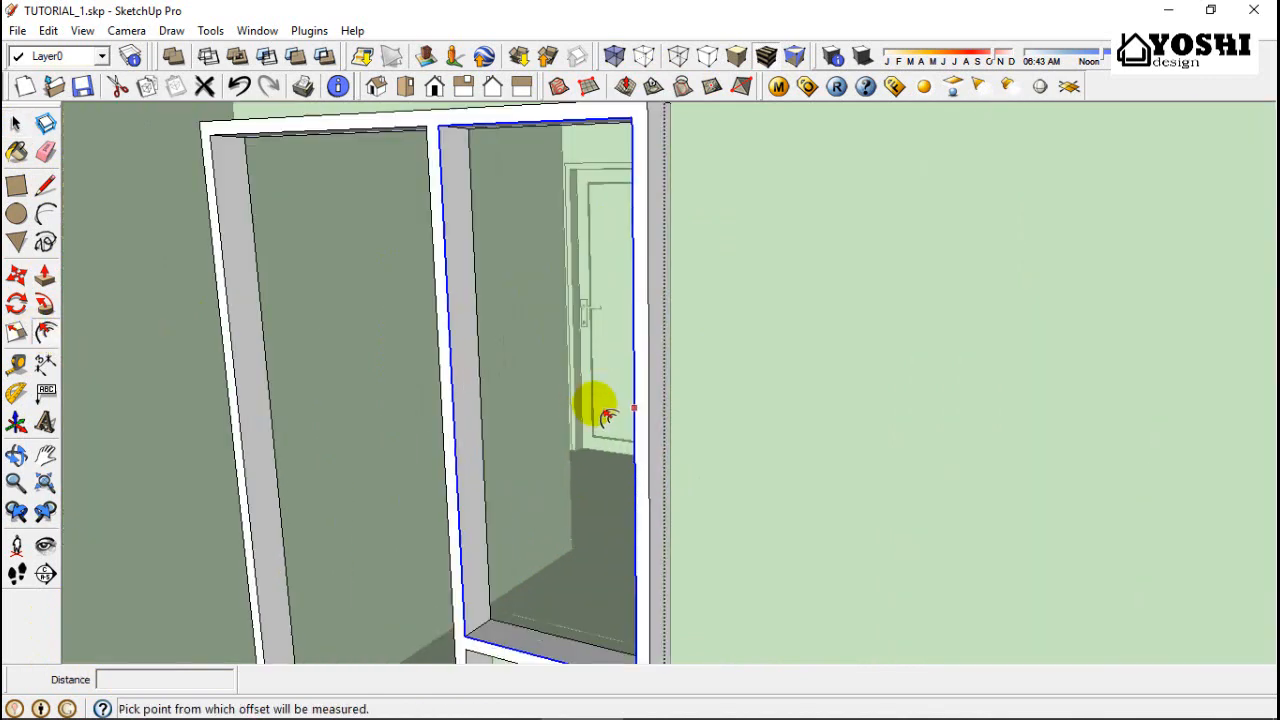
pyautogui.click(648, 400)
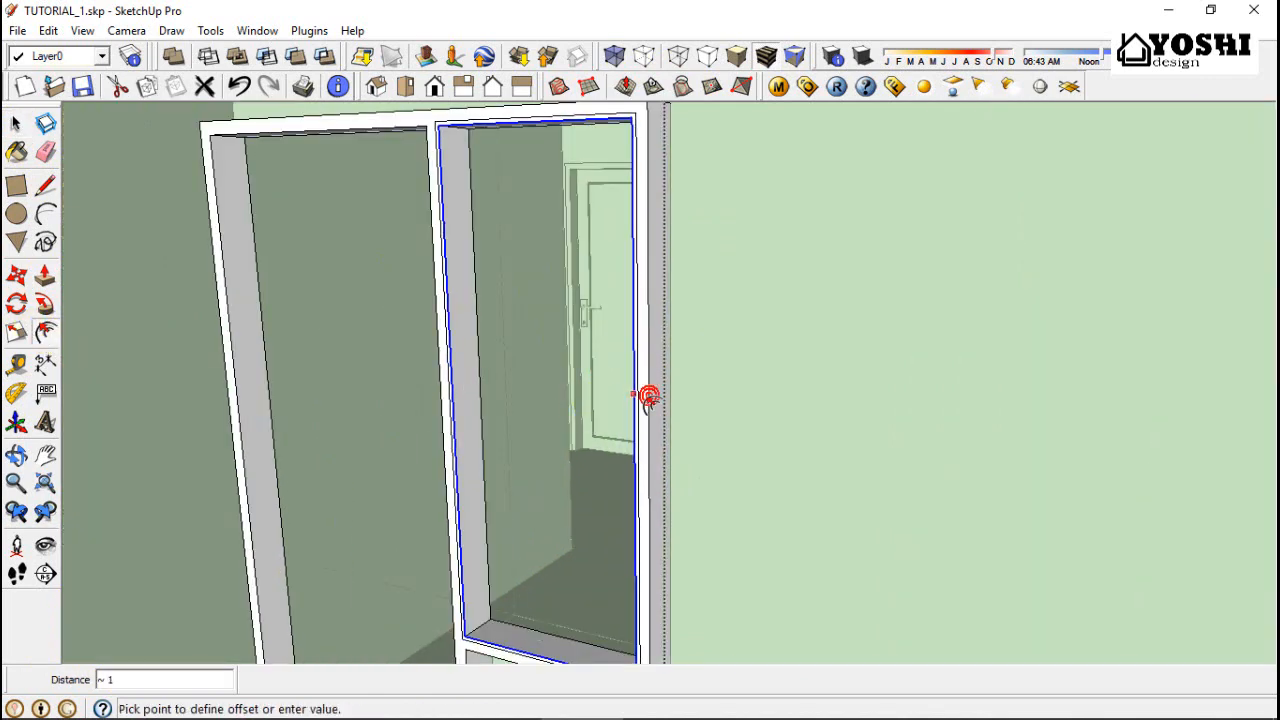
pyautogui.press('Return')
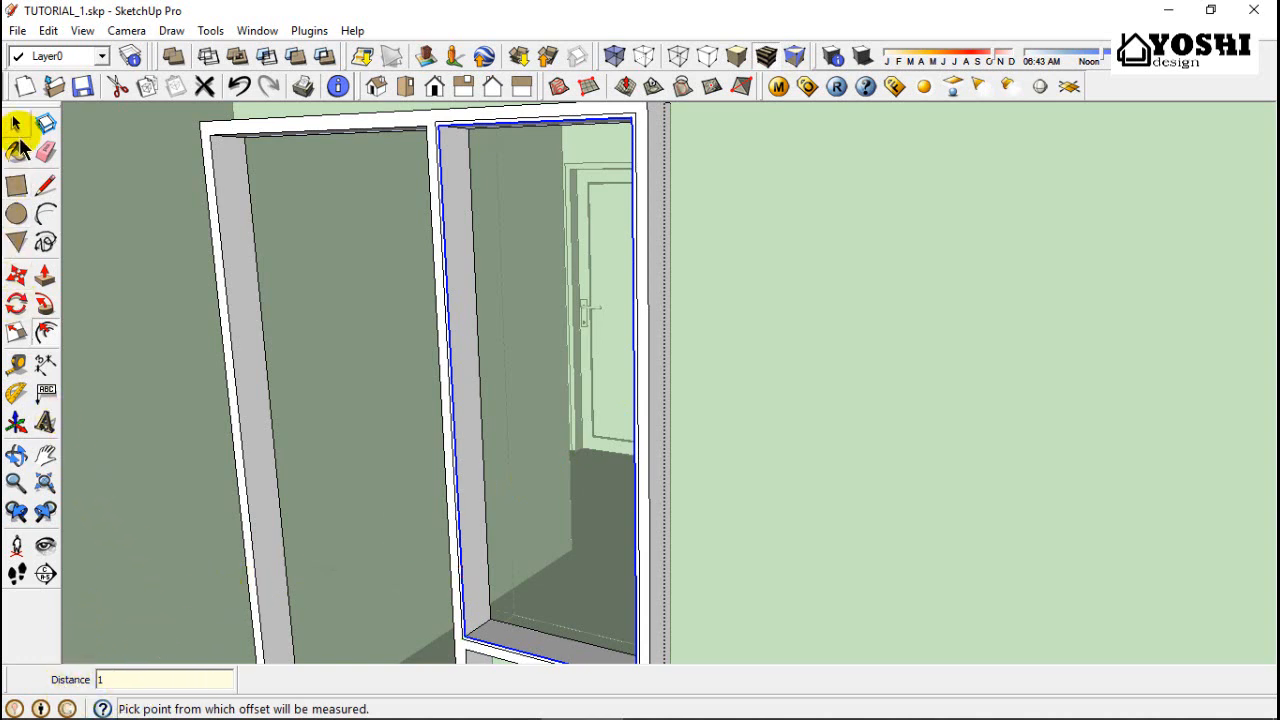
# Push the narrow strip around the window opening 3 into the frame to form a rebate
pyautogui.click(45, 276)
pyautogui.scroll(3, 423, 471)
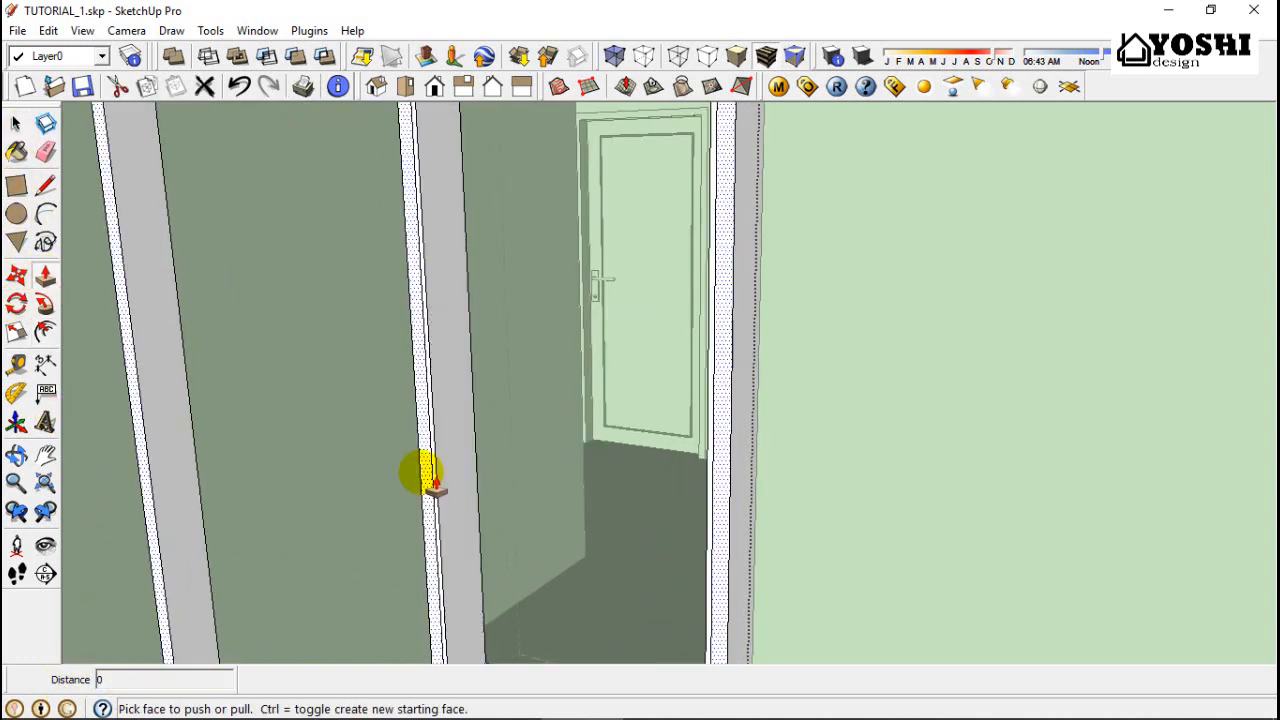
pyautogui.click(434, 467)
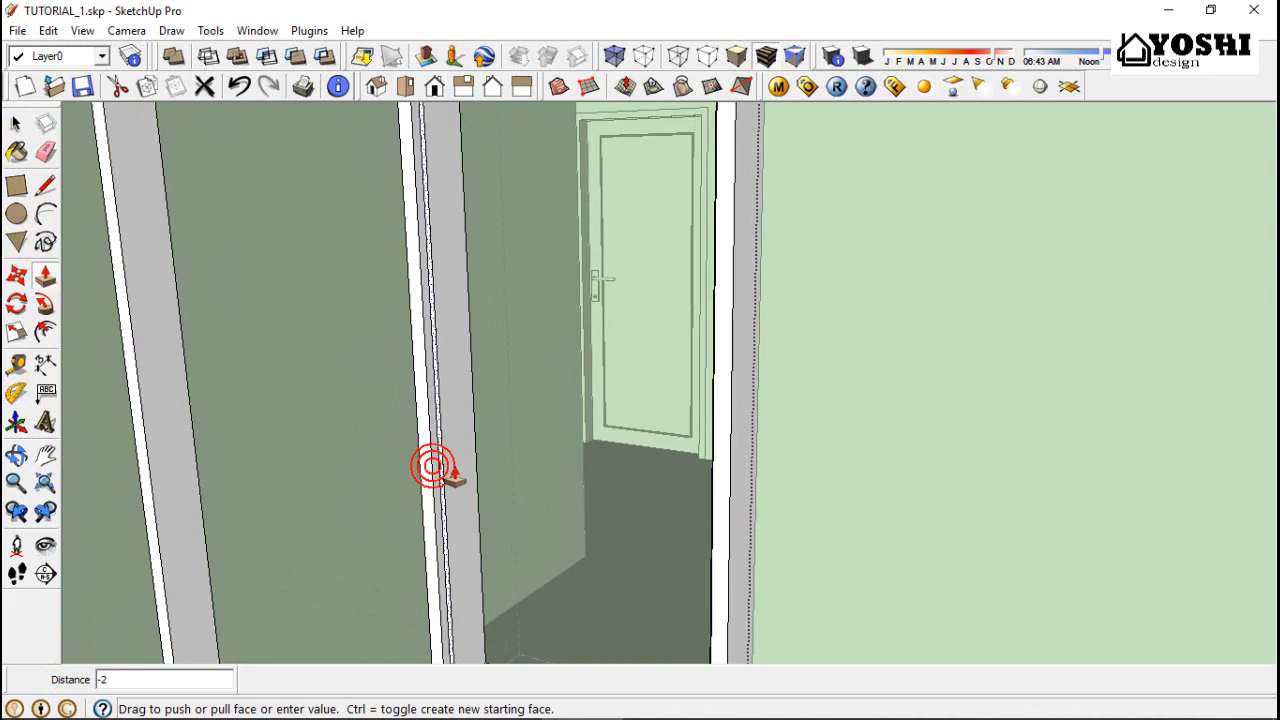
pyautogui.press('Return')
pyautogui.scroll(-2, 512, 496)
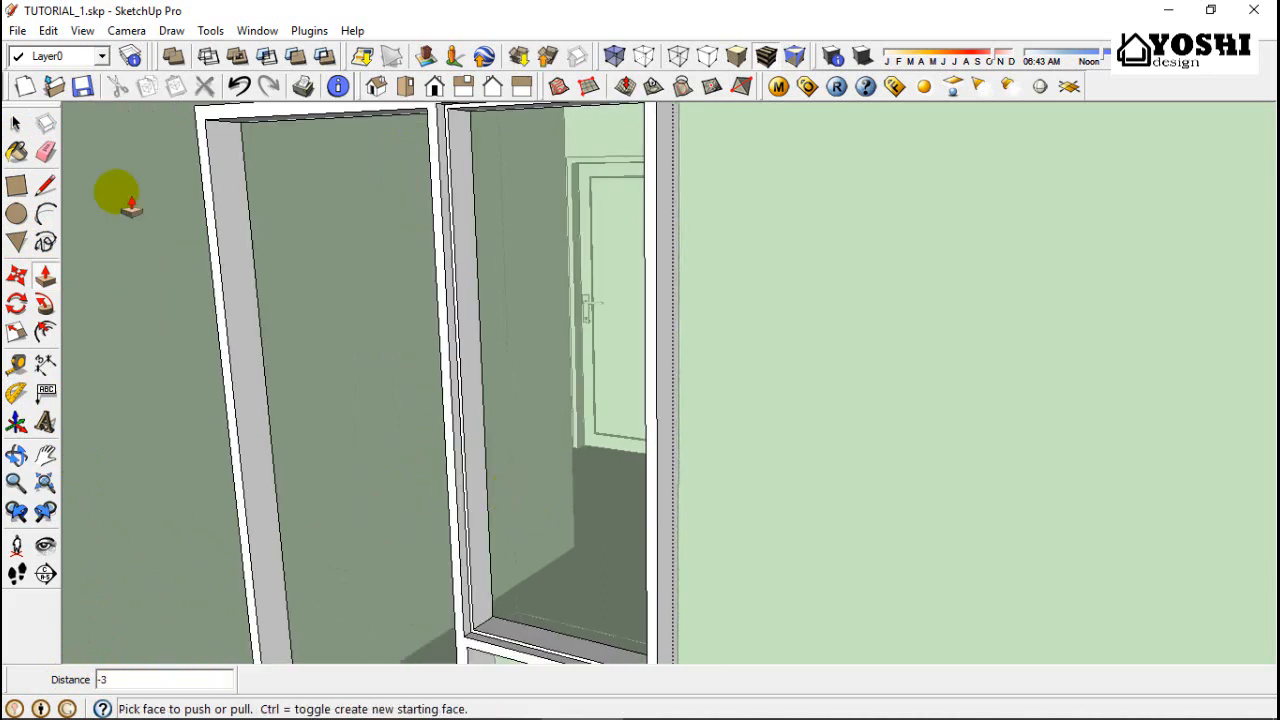
# From the room's opposite side, offset the door opening's side and top edges outward onto the frame face by the previous offset distance
pyautogui.click(19, 125)
pyautogui.scroll(-2, 330, 380)
pyautogui.scroll(-2, 400, 330)
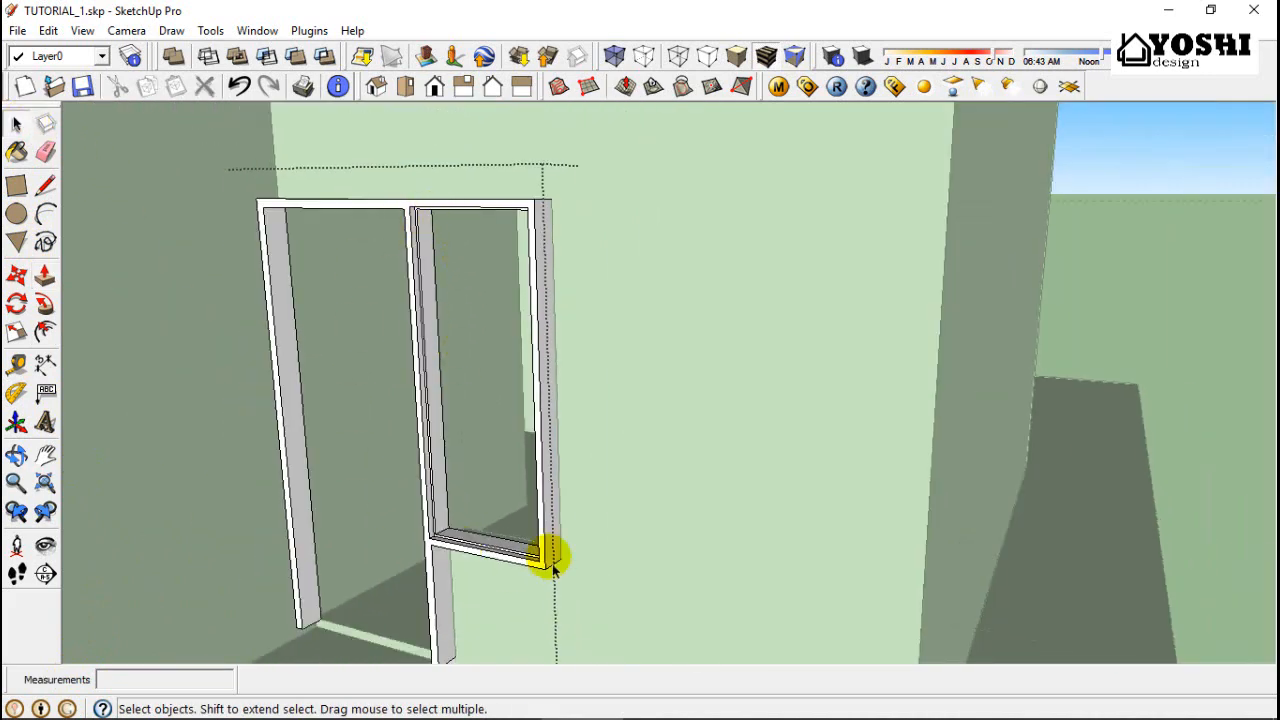
pyautogui.moveTo(546, 209); pyautogui.dragTo(16, 460, button='middle')
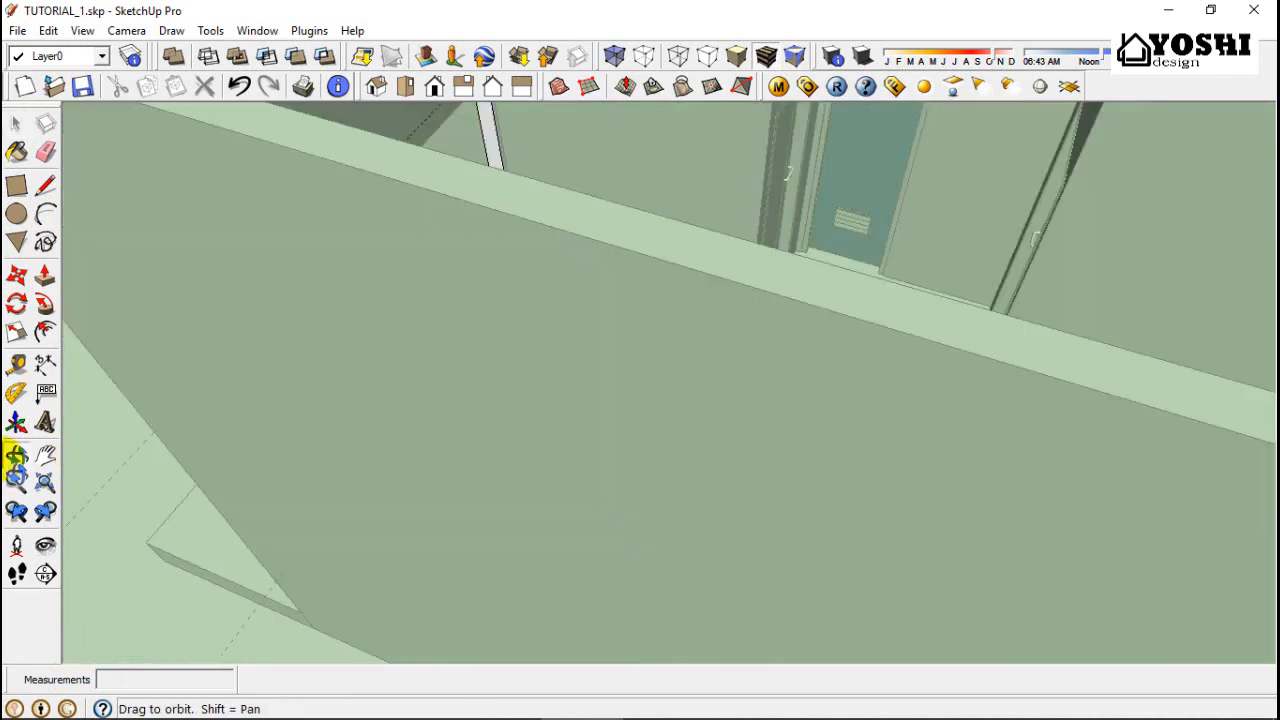
pyautogui.moveTo(760, 254); pyautogui.dragTo(399, 348, button='middle')
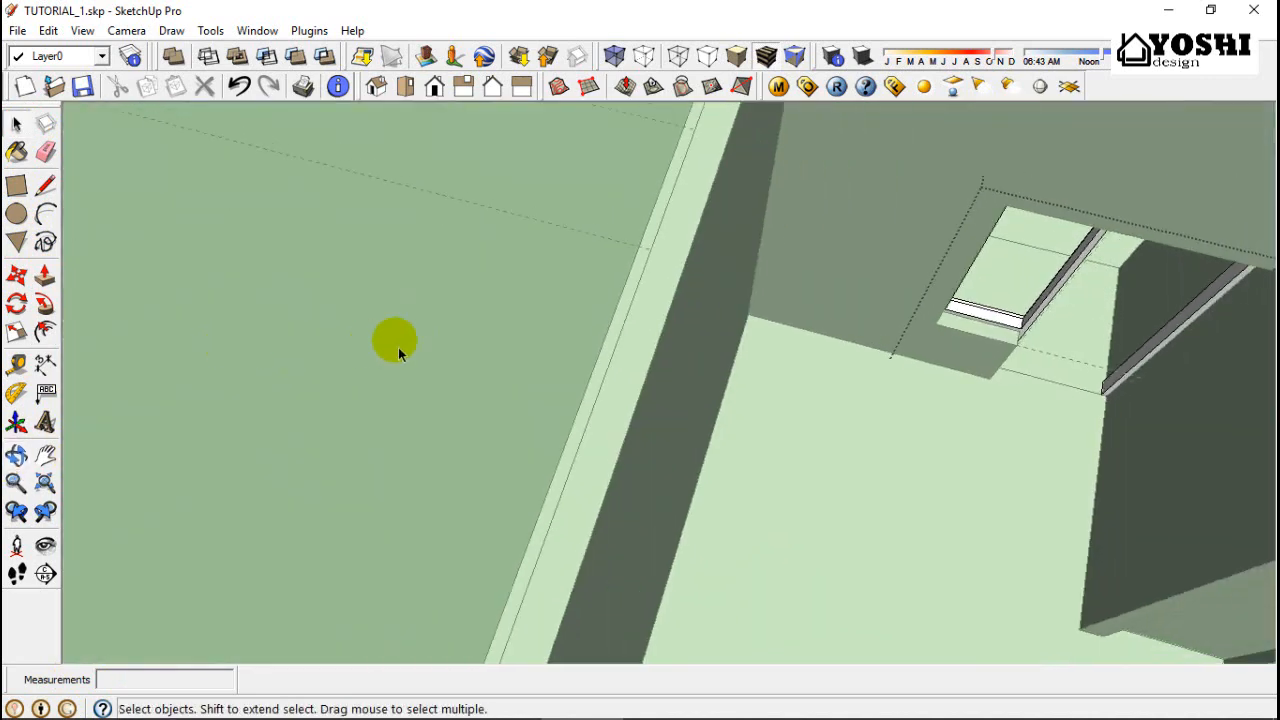
pyautogui.click(47, 455)
pyautogui.moveTo(600, 414); pyautogui.dragTo(443, 323)
pyautogui.scroll(2, 446, 327)
pyautogui.moveTo(449, 329); pyautogui.dragTo(490, 263, button='middle')
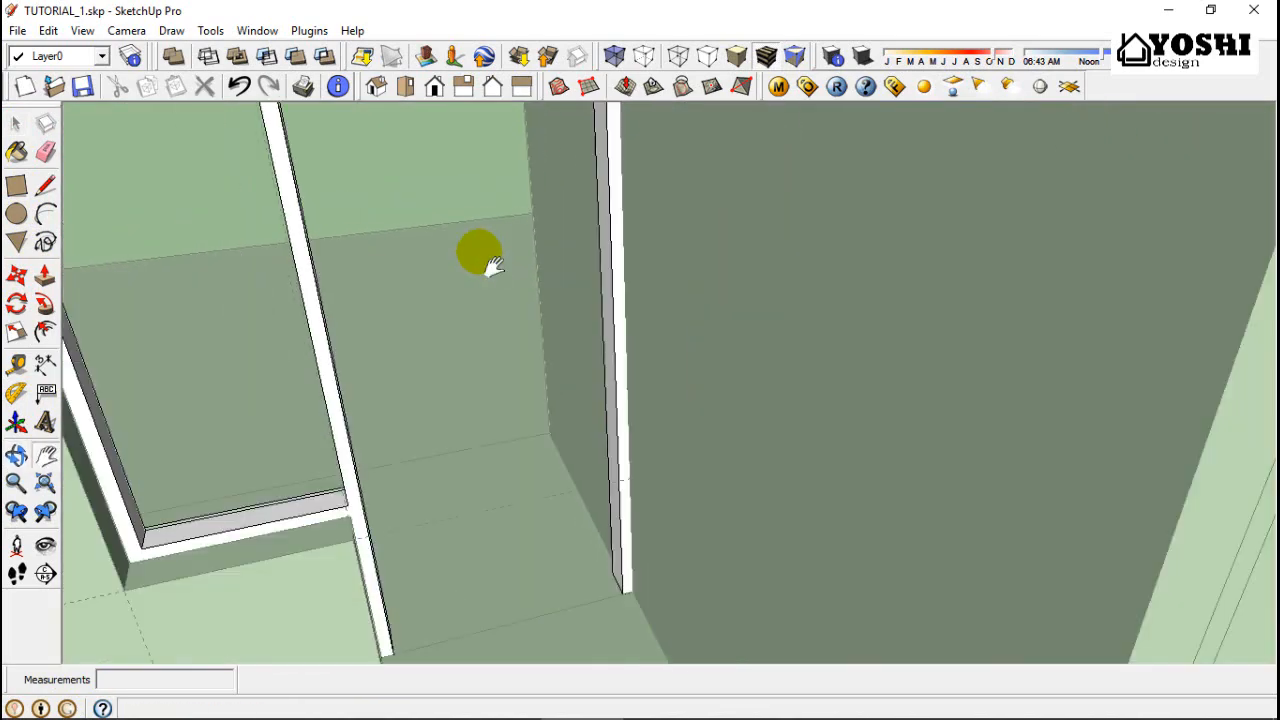
pyautogui.scroll(-2, 483, 256)
pyautogui.moveTo(482, 261); pyautogui.dragTo(530, 409)
pyautogui.moveTo(530, 409)
pyautogui.mouseDown(button='middle')
pyautogui.moveTo(507, 242)
pyautogui.moveTo(580, 431)
pyautogui.moveTo(545, 426)
pyautogui.mouseUp(button='middle')
pyautogui.scroll(-1, 507, 242)
pyautogui.scroll(-1, 509, 244)
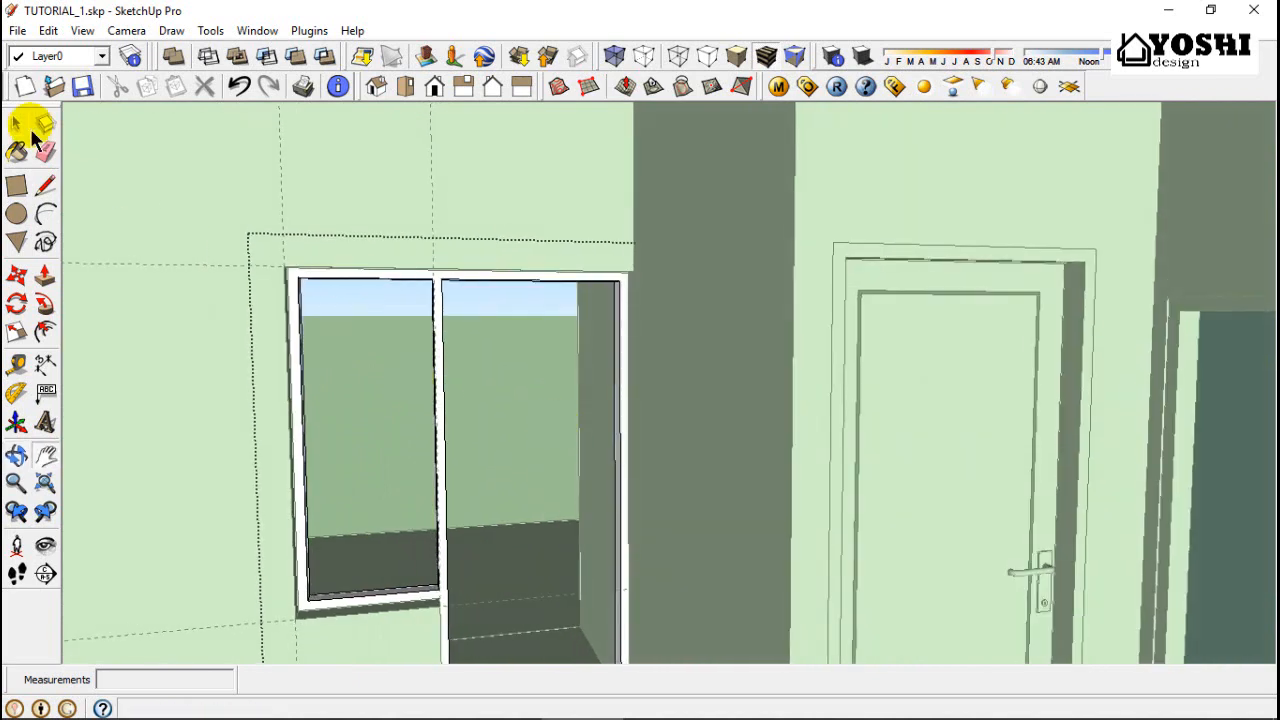
pyautogui.click(24, 125)
pyautogui.click(621, 479)
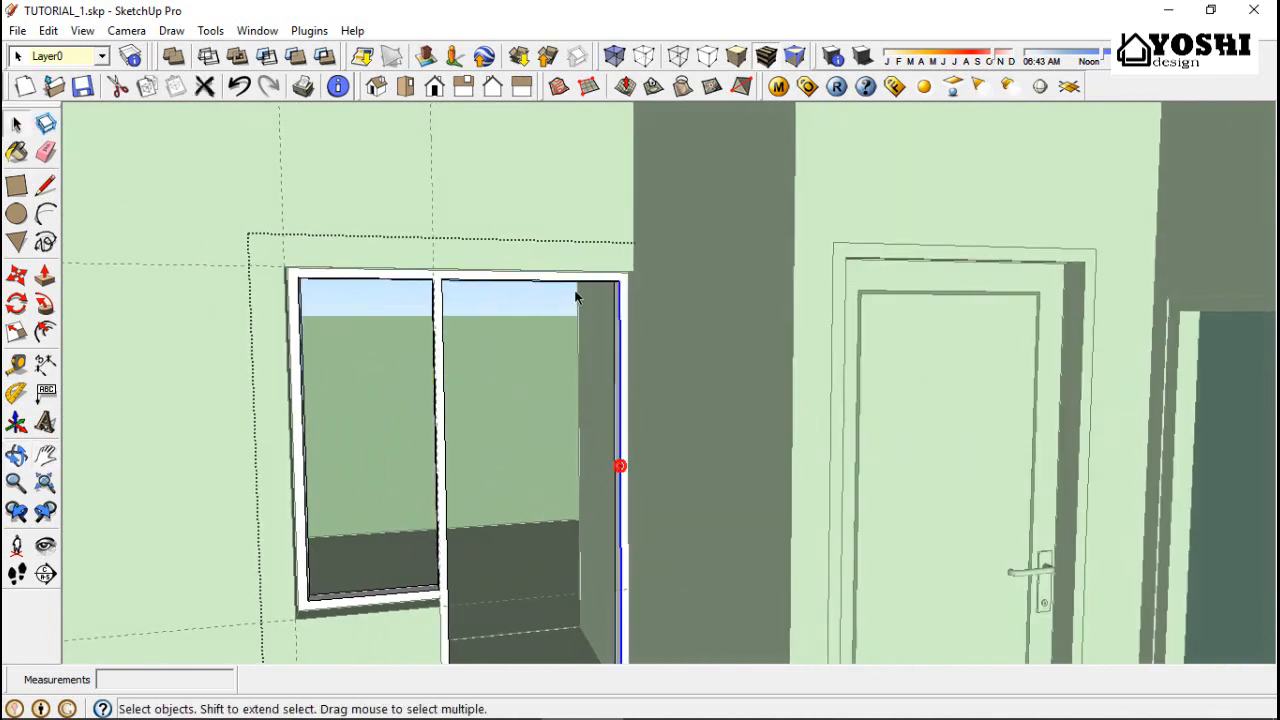
pyautogui.keyDown('shift'); pyautogui.click(447, 362); pyautogui.keyUp('shift')
pyautogui.click(44, 332)
pyautogui.click(44, 332)
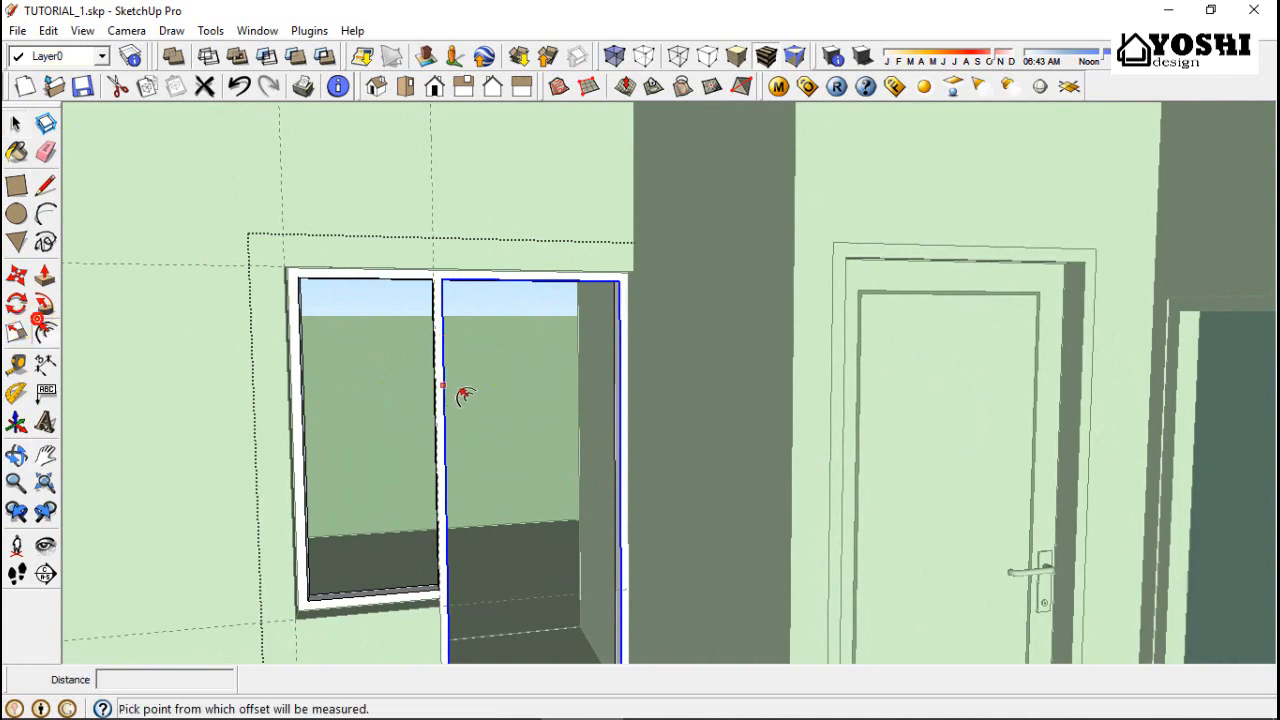
pyautogui.doubleClick(441, 353)
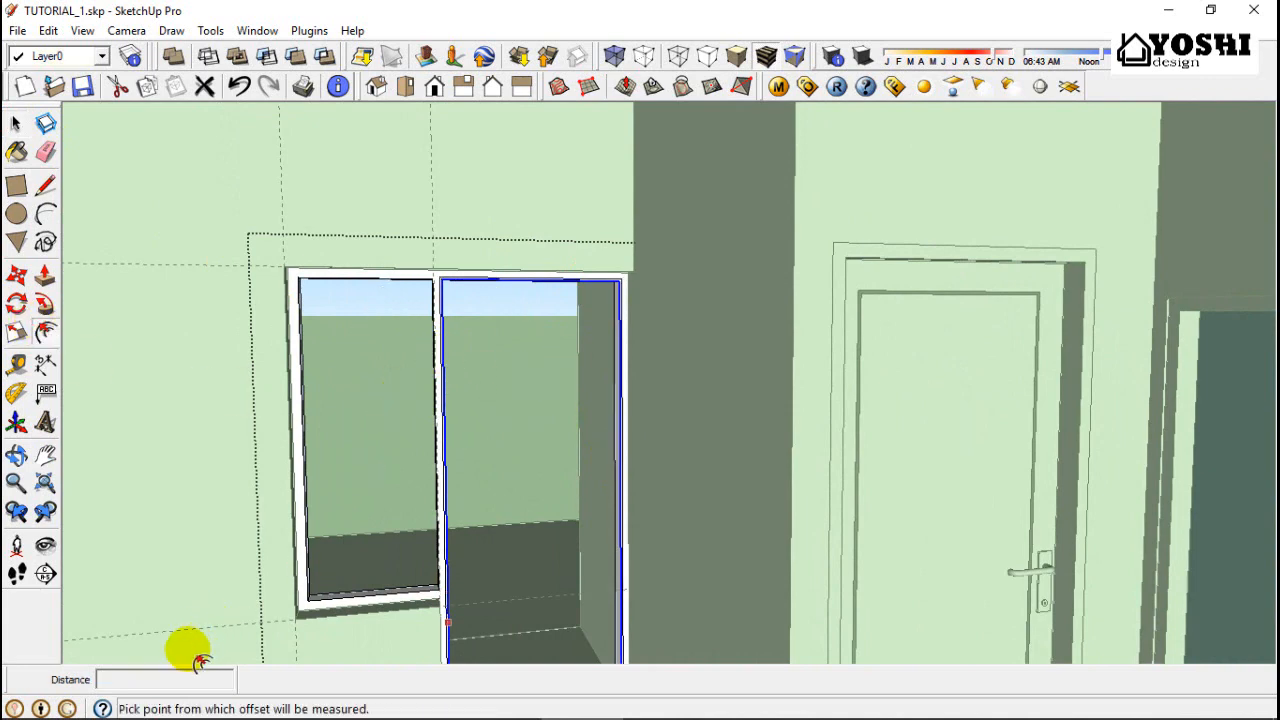
# Push the narrow strip around the door opening 3 into the frame to form the door rebate
pyautogui.click(44, 275)
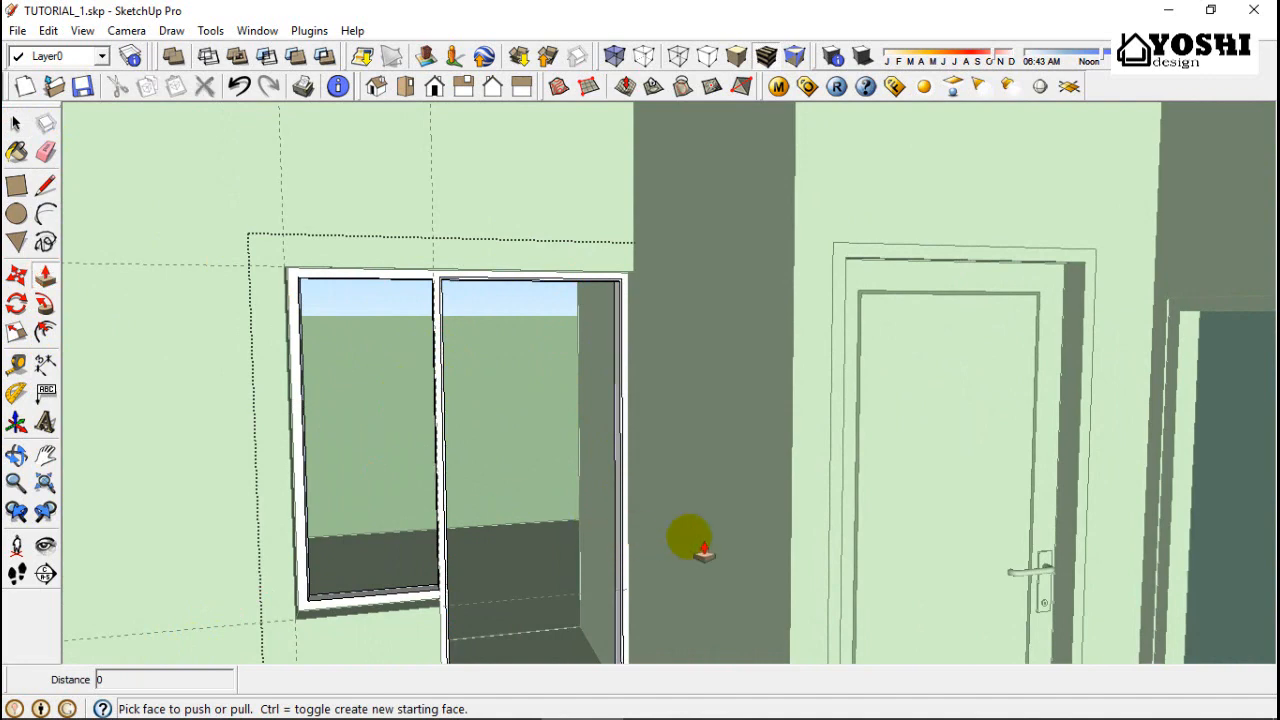
pyautogui.scroll(3, 627, 502)
pyautogui.click(627, 500)
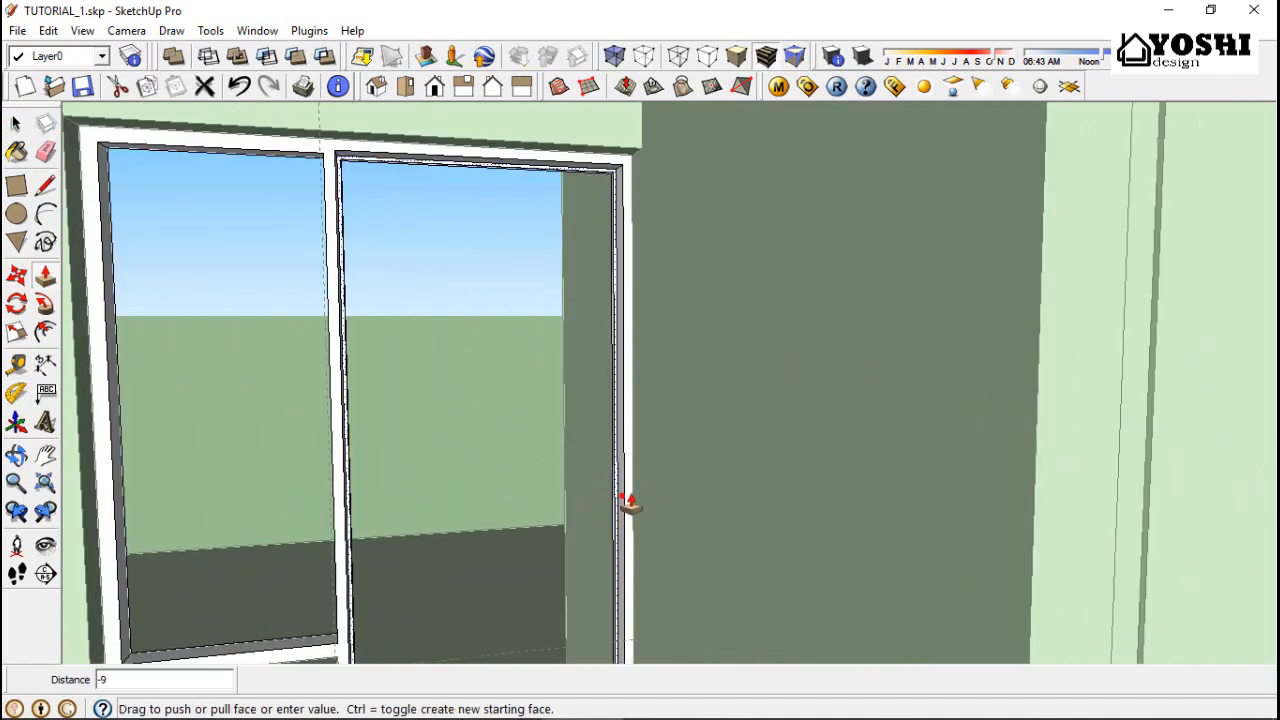
pyautogui.click(622, 496)
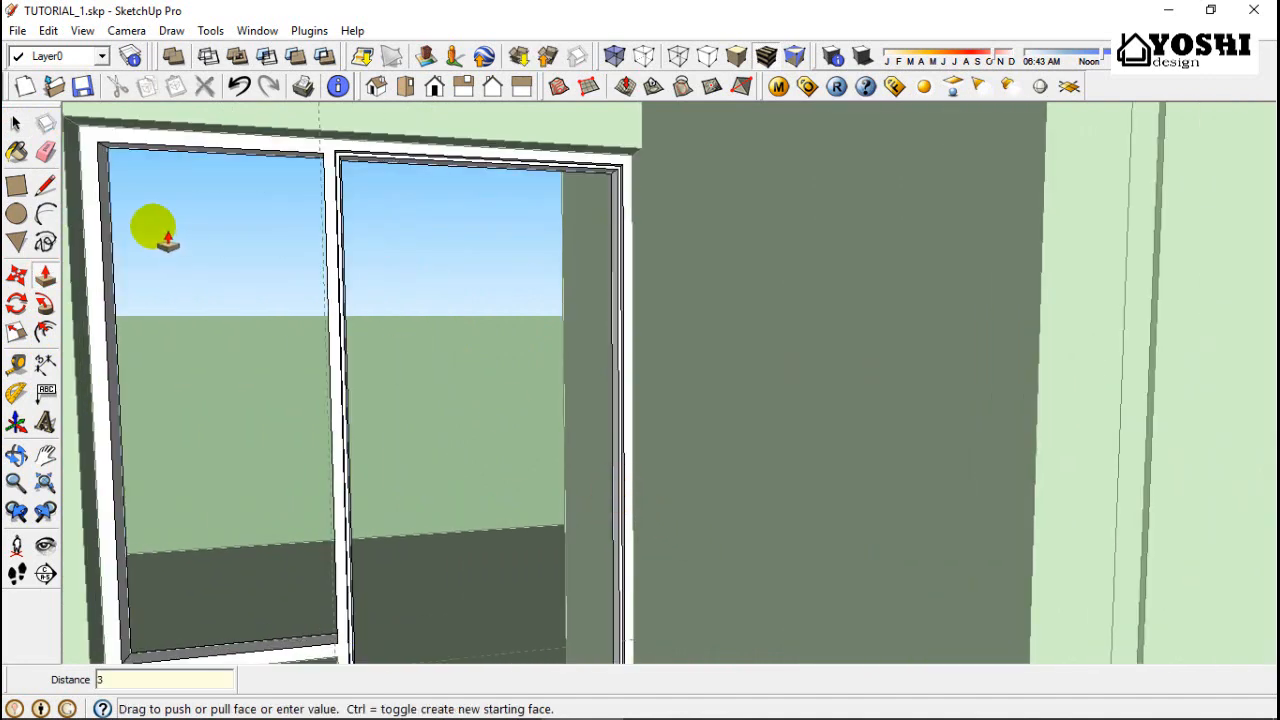
# Draw a line across the foot of the door opening between the outer rebate corners to close a door face
pyautogui.click(20, 128)
pyautogui.scroll(-1, 282, 290)
pyautogui.moveTo(282, 297); pyautogui.dragTo(399, 310, button='middle')
pyautogui.scroll(5, 410, 320)
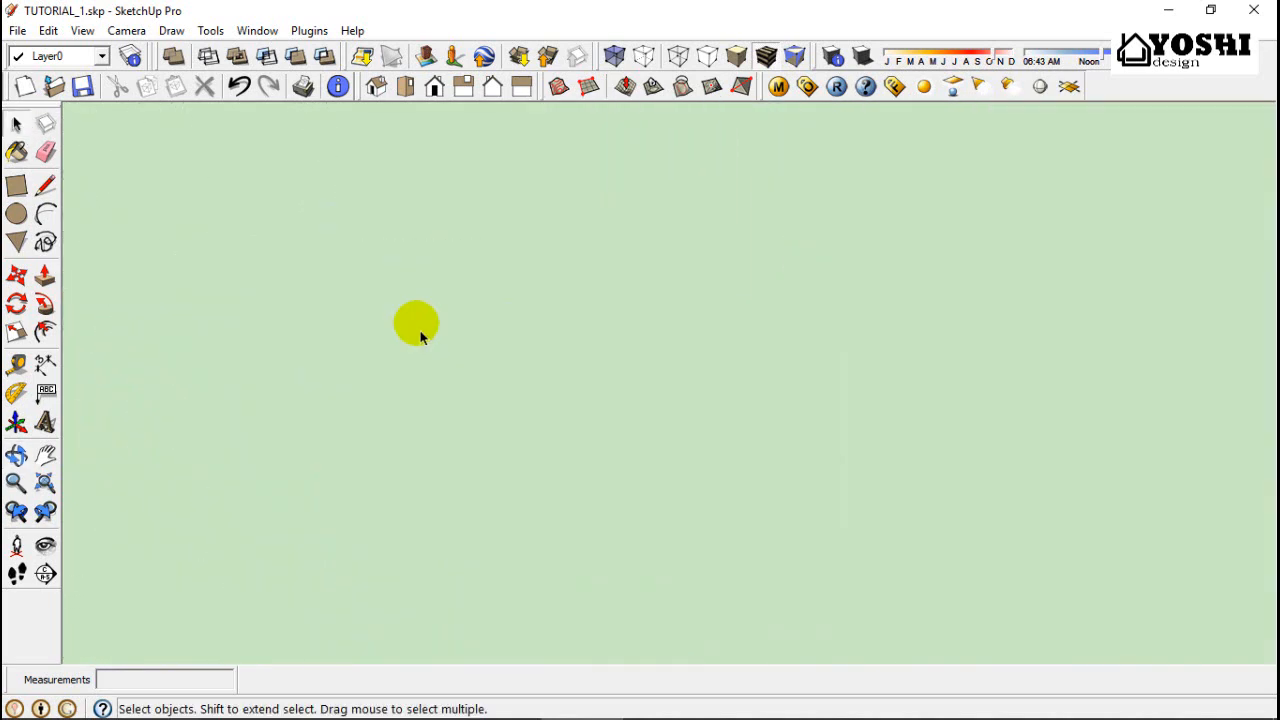
pyautogui.scroll(3, 420, 333)
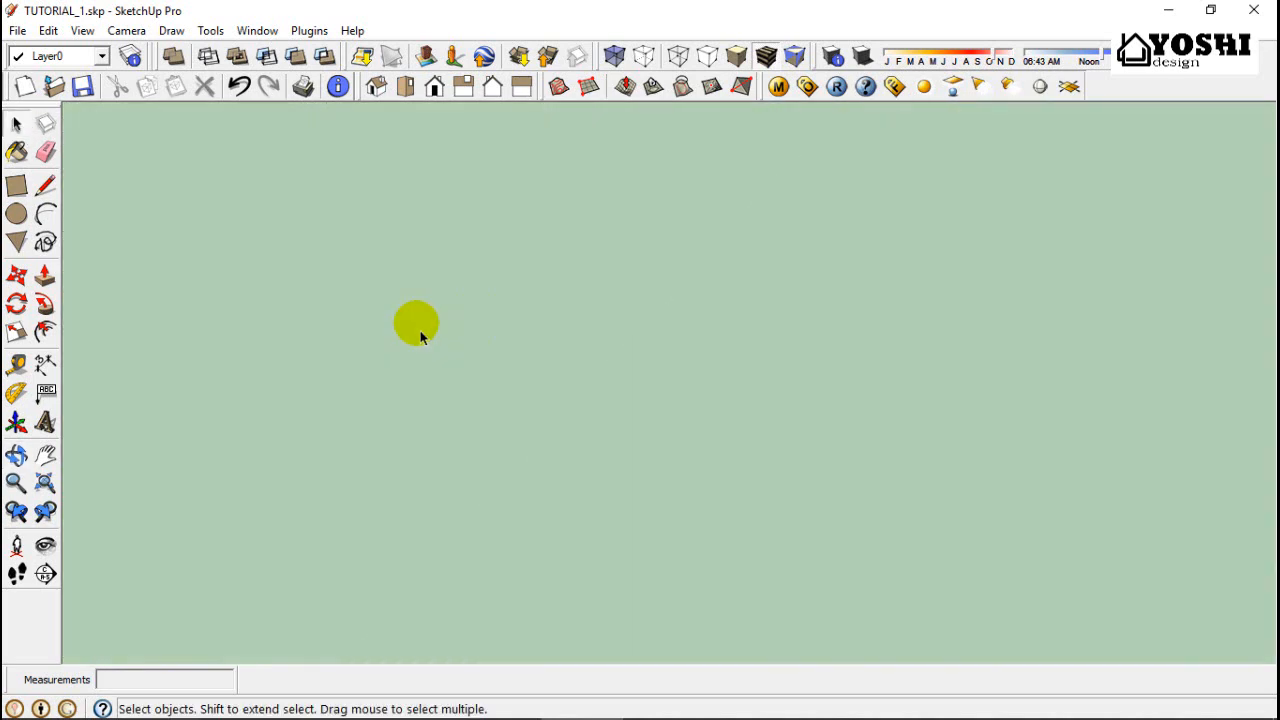
pyautogui.scroll(-5, 420, 337)
pyautogui.moveTo(421, 332)
pyautogui.mouseDown(button='middle')
pyautogui.moveTo(408, 349)
pyautogui.moveTo(428, 352)
pyautogui.moveTo(415, 347)
pyautogui.mouseUp(button='middle')
pyautogui.moveTo(75, 470); pyautogui.dragTo(517, 455)
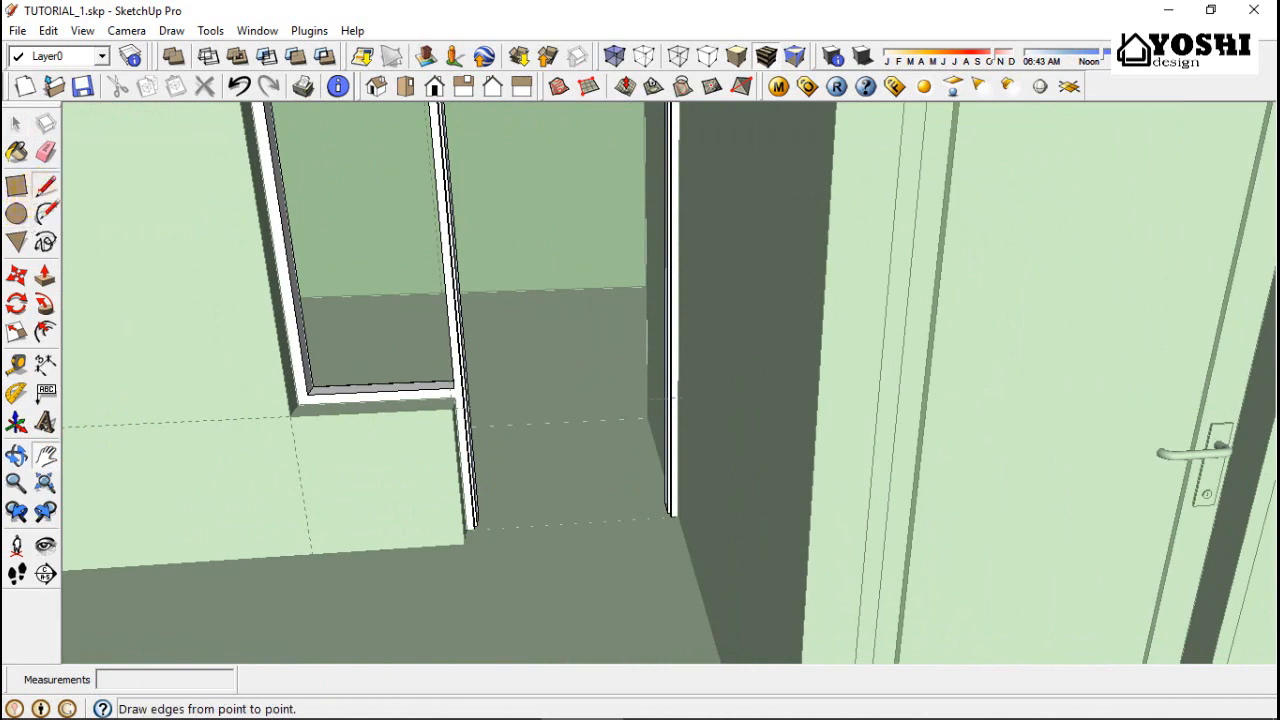
pyautogui.click(45, 186)
pyautogui.scroll(4, 543, 529)
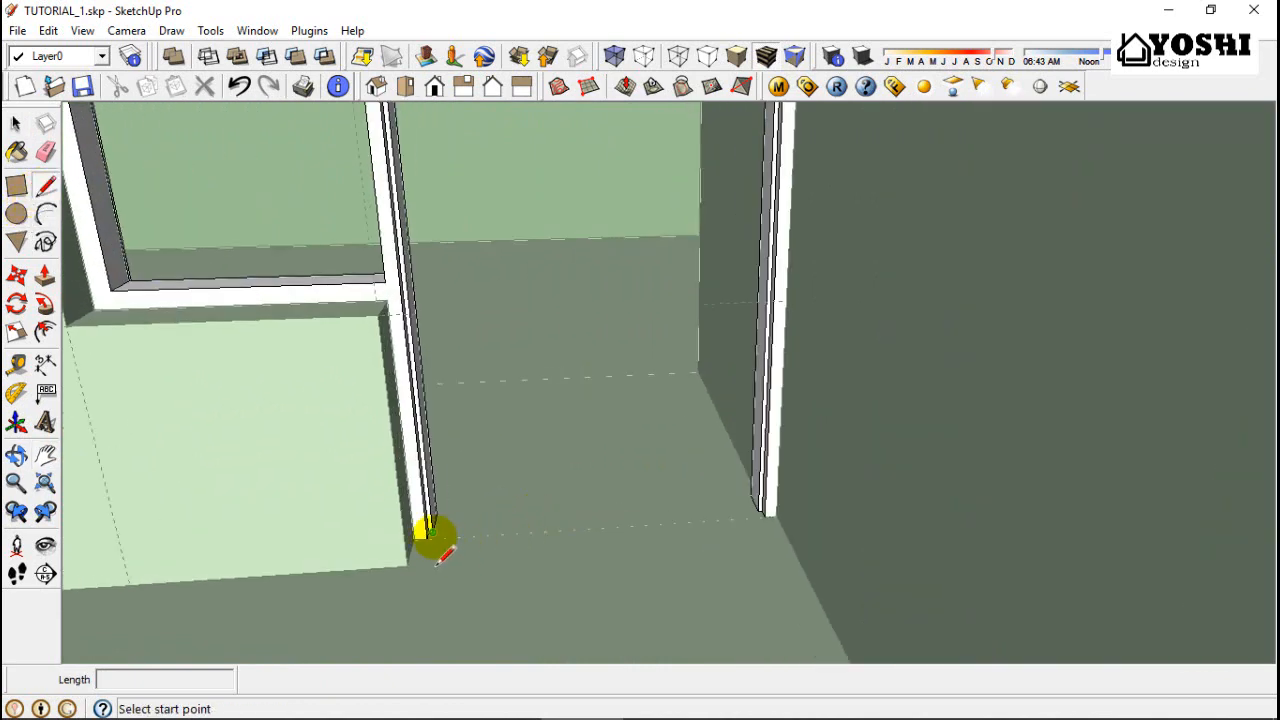
pyautogui.click(428, 538)
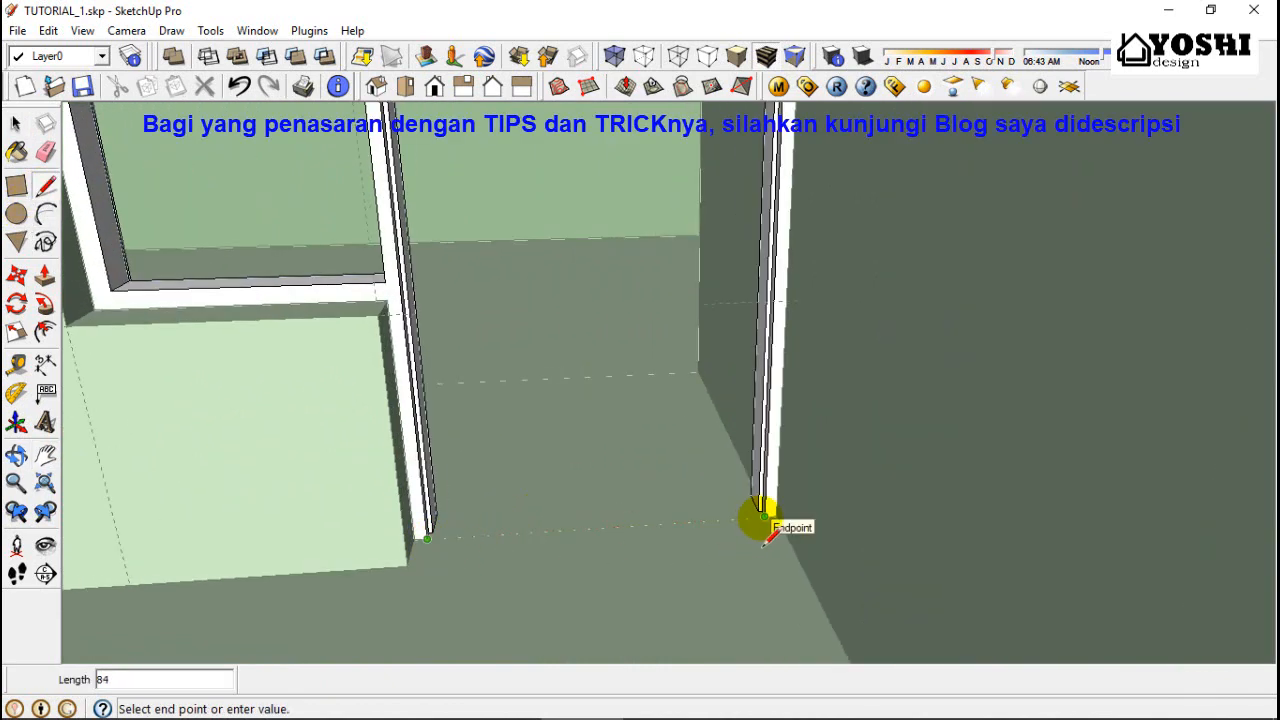
pyautogui.click(763, 511)
pyautogui.scroll(-4, 720, 560)
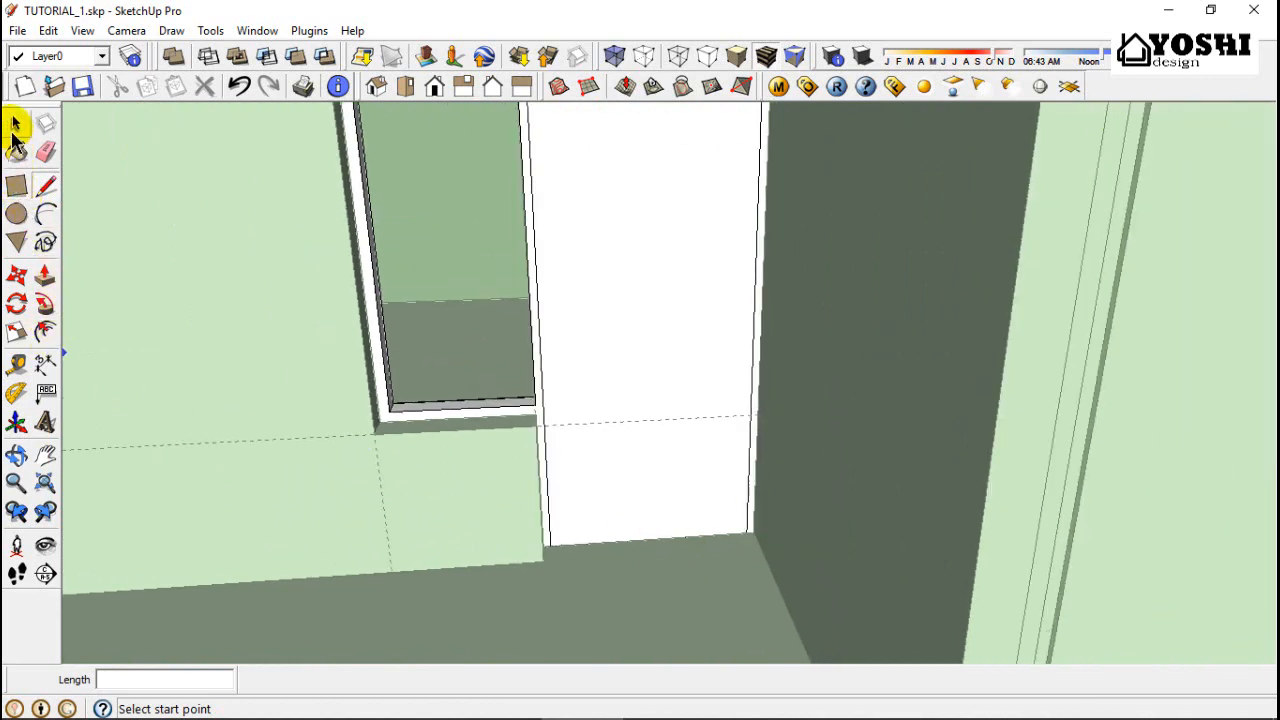
# Make the new face filling the door opening into its own group
pyautogui.click(15, 124)
pyautogui.scroll(-3, 349, 437)
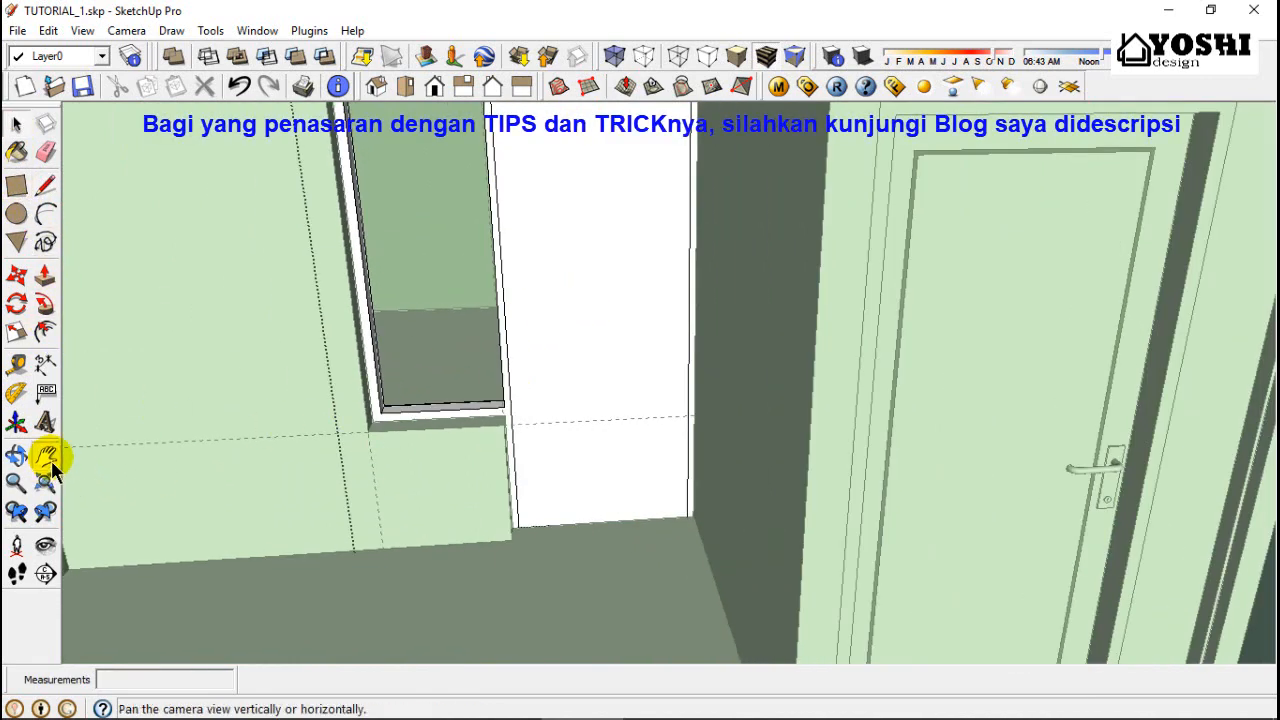
pyautogui.click(48, 457)
pyautogui.scroll(-3, 600, 486)
pyautogui.moveTo(600, 486); pyautogui.dragTo(600, 449, button='middle')
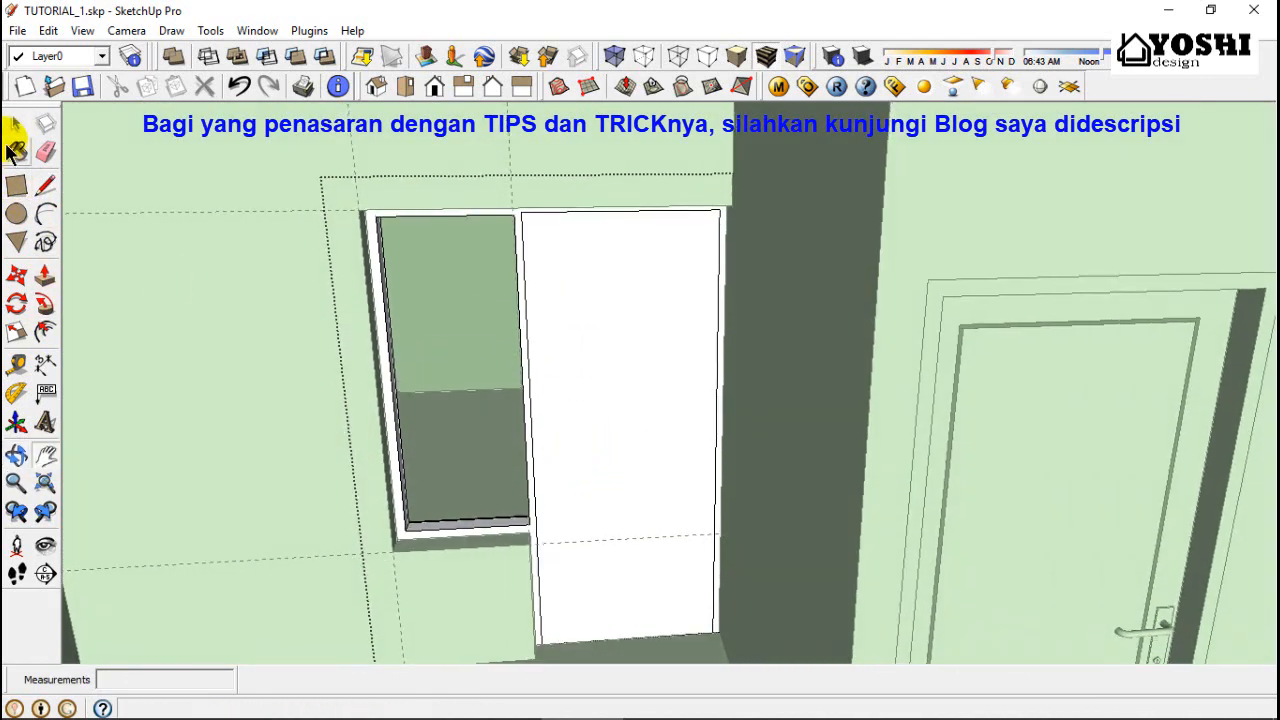
pyautogui.click(15, 124)
pyautogui.click(666, 368)
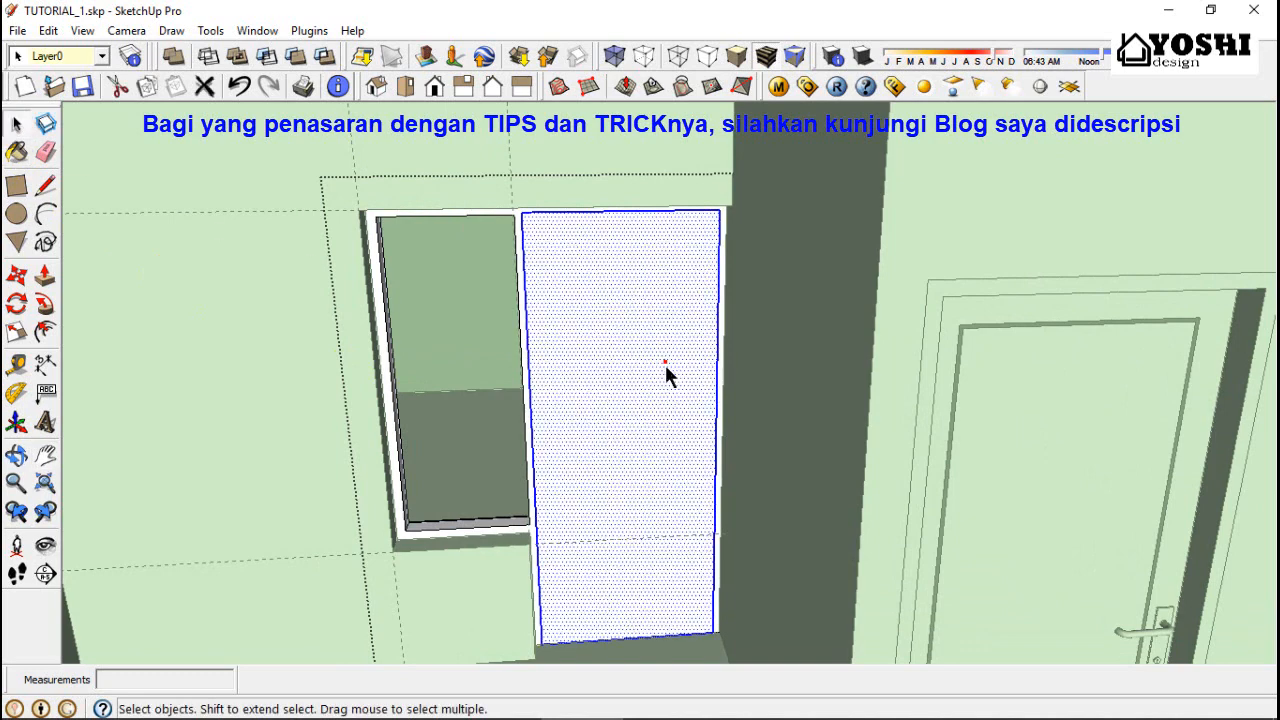
pyautogui.rightClick(667, 374)
pyautogui.click(718, 524)
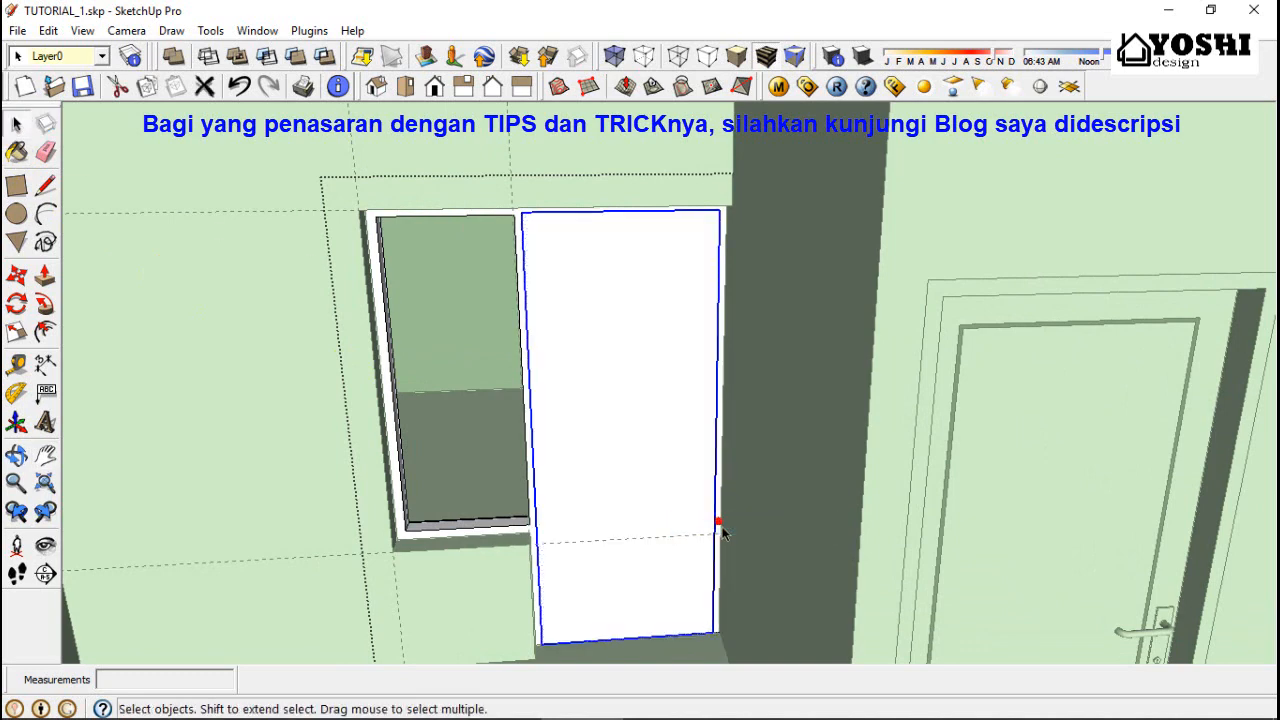
# Open the door group for editing and Push/Pull its face by 3 to give the door leaf thickness
pyautogui.doubleClick(565, 304)
pyautogui.click(45, 276)
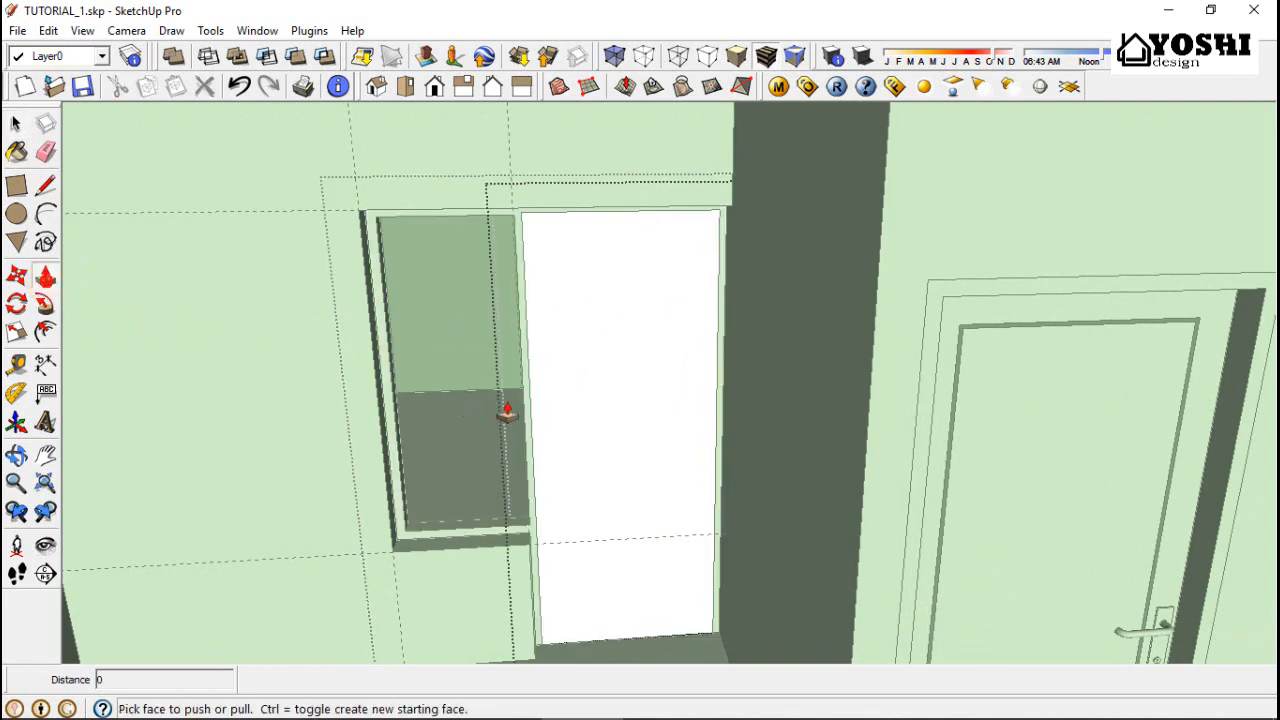
pyautogui.click(563, 404)
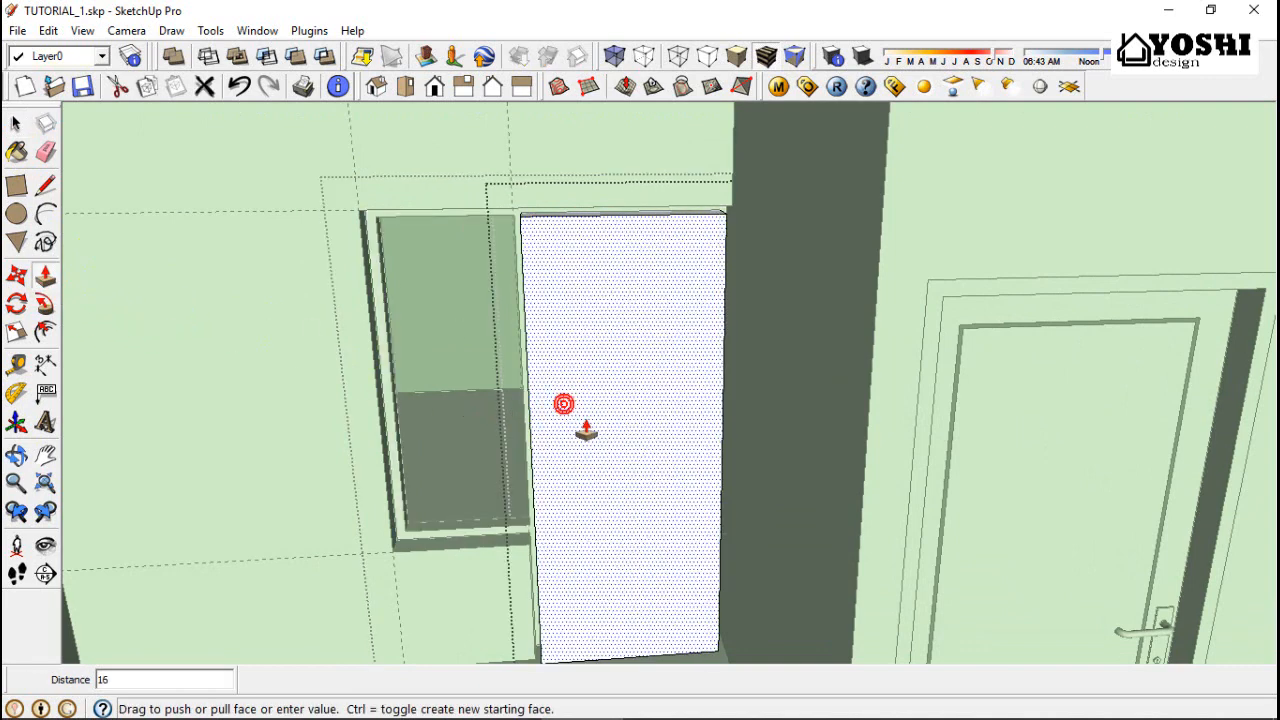
pyautogui.click(583, 428)
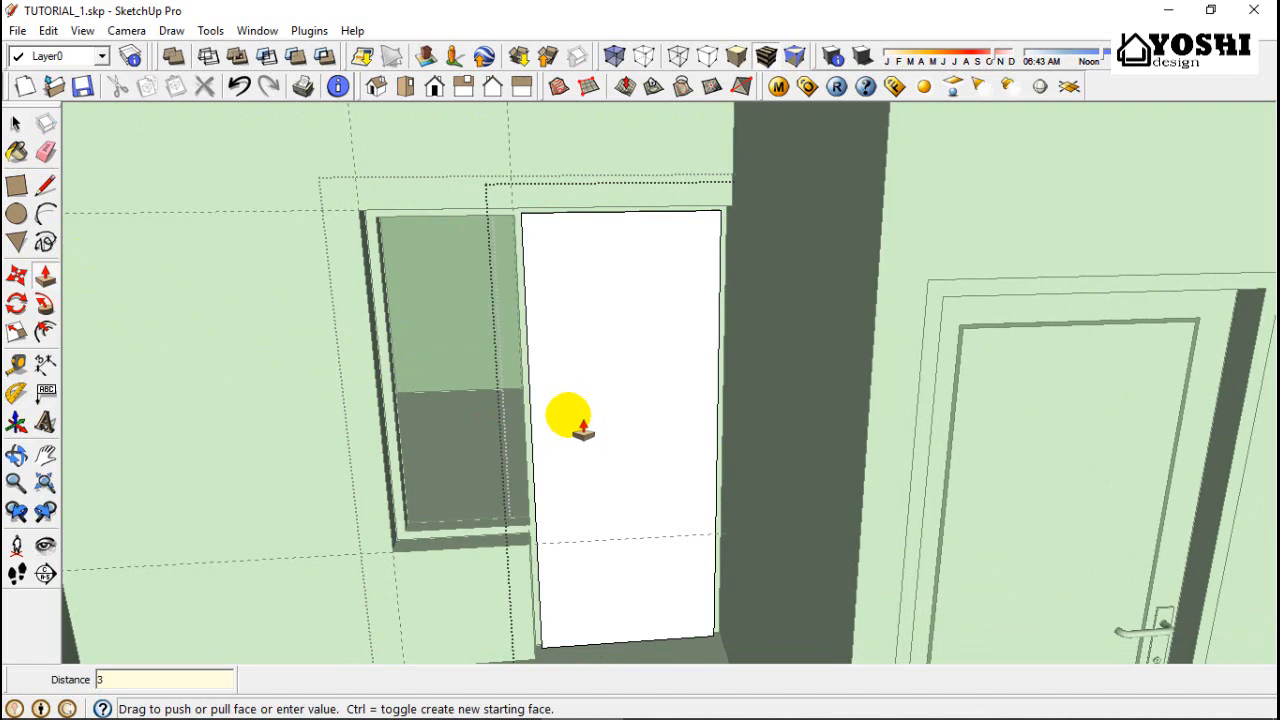
pyautogui.click(45, 333)
pyautogui.click(623, 300)
pyautogui.click(621, 303)
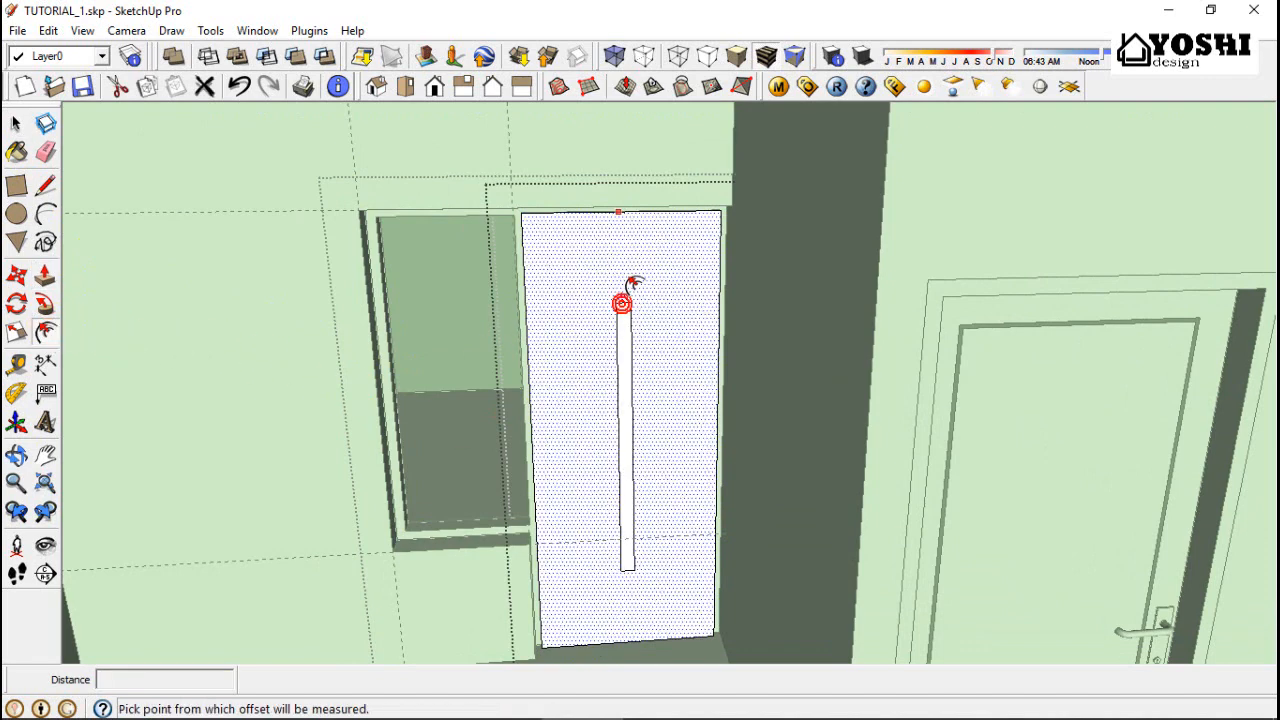
pyautogui.hotkey('ctrl', 'z')
# Offset the door face inward to outline its border, and offset the inner face again slightly for a thin strip
pyautogui.click(619, 278)
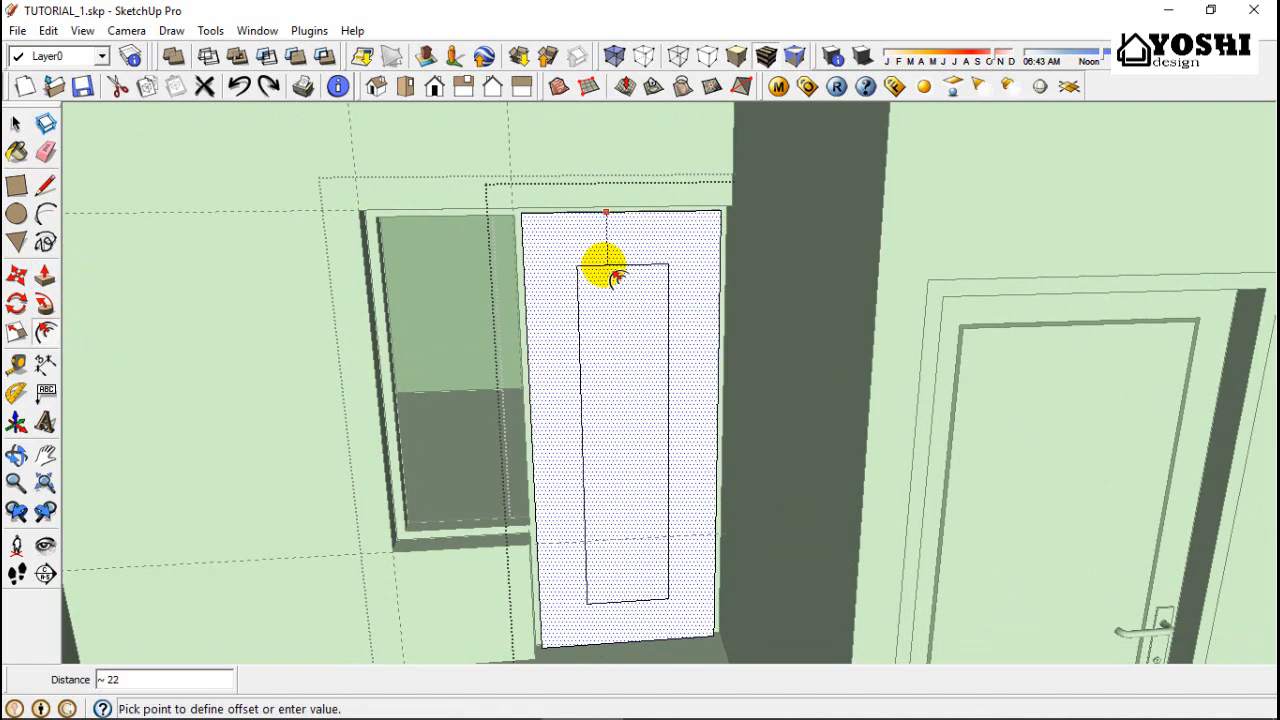
pyautogui.press('Return')
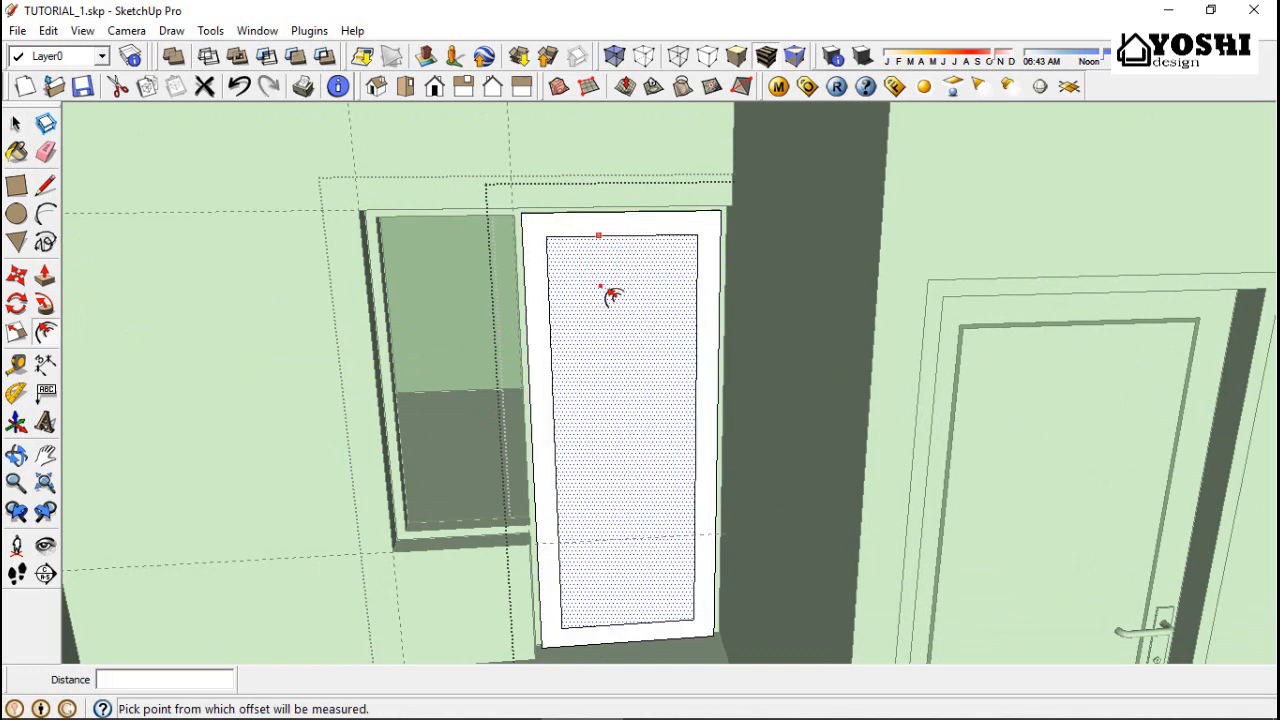
pyautogui.click(606, 272)
pyautogui.press('Return')
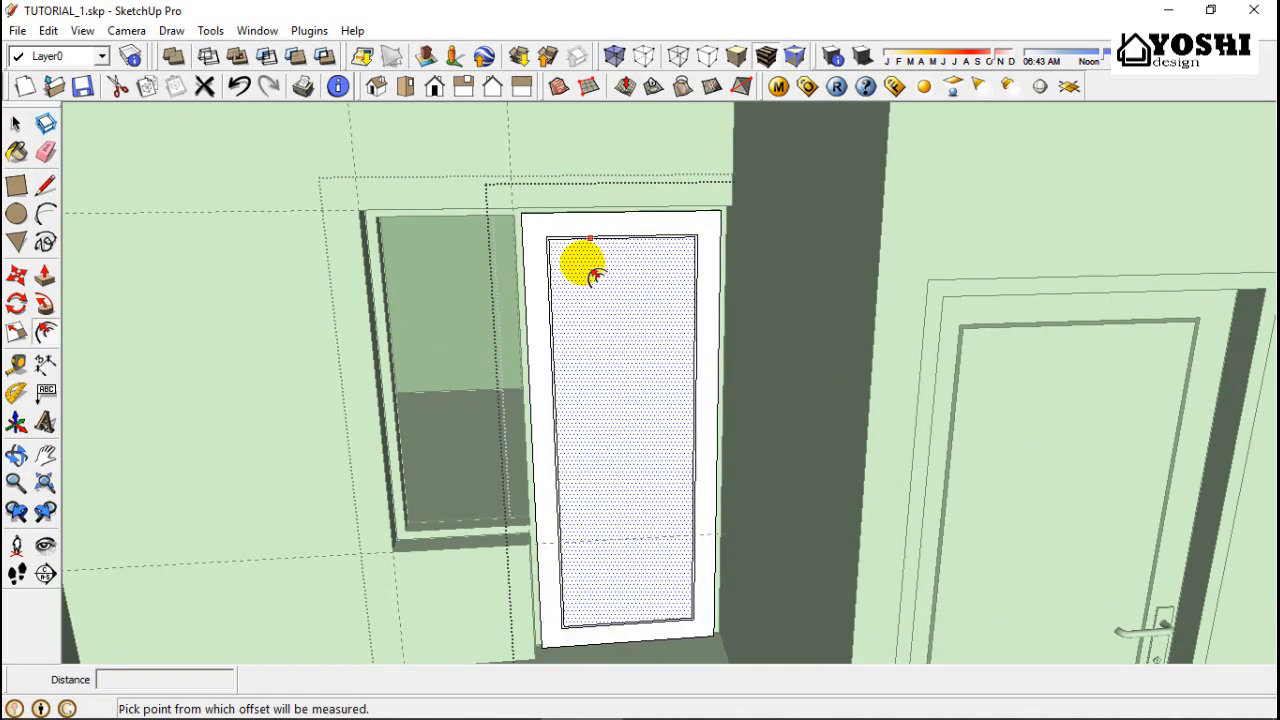
# On the door leaf's reverse face, offset a matching border inward and offset the inner face again by 1
pyautogui.moveTo(273, 253); pyautogui.dragTo(1235, 367, button='middle')
pyautogui.scroll(1, 823, 226)
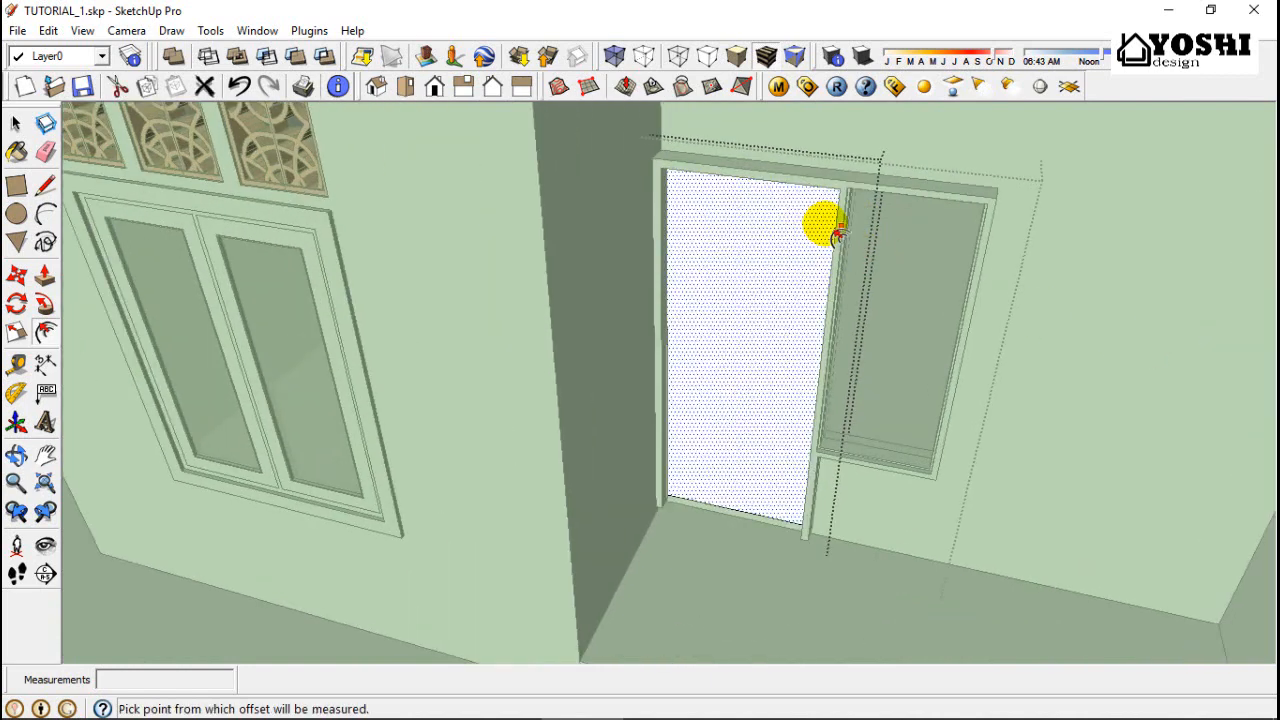
pyautogui.scroll(2, 741, 242)
pyautogui.click(742, 241)
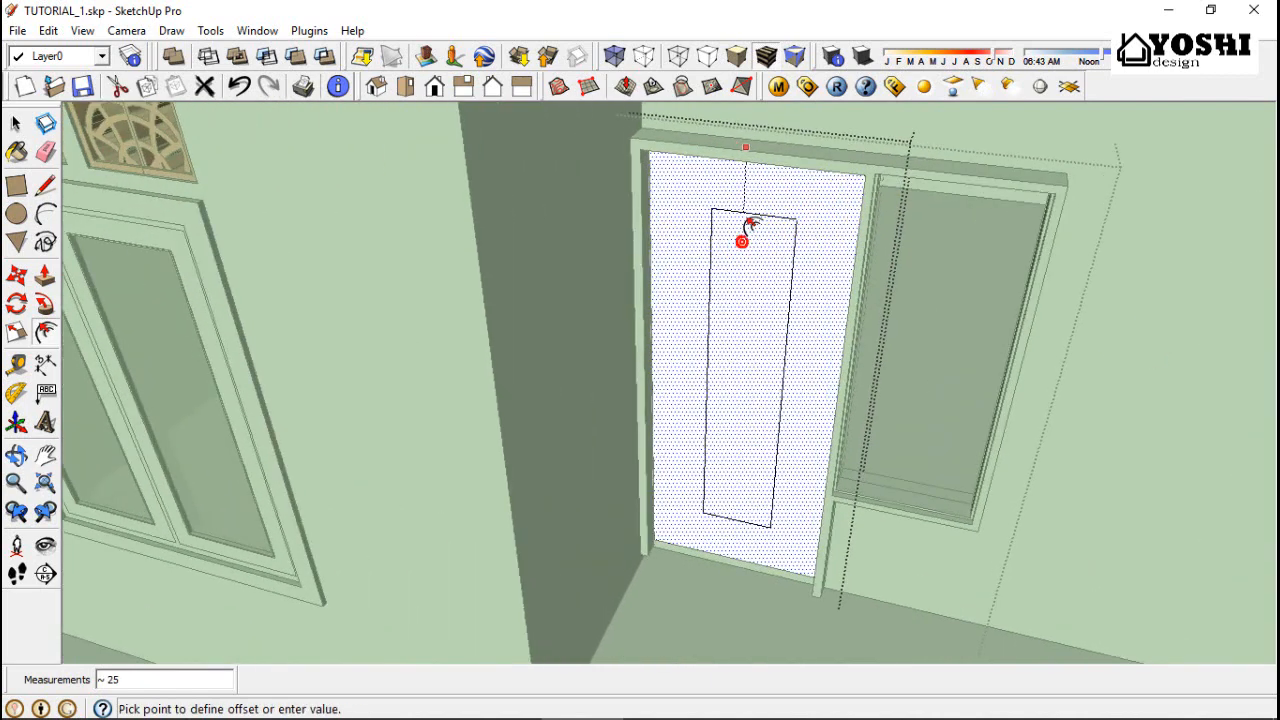
pyautogui.press('Return')
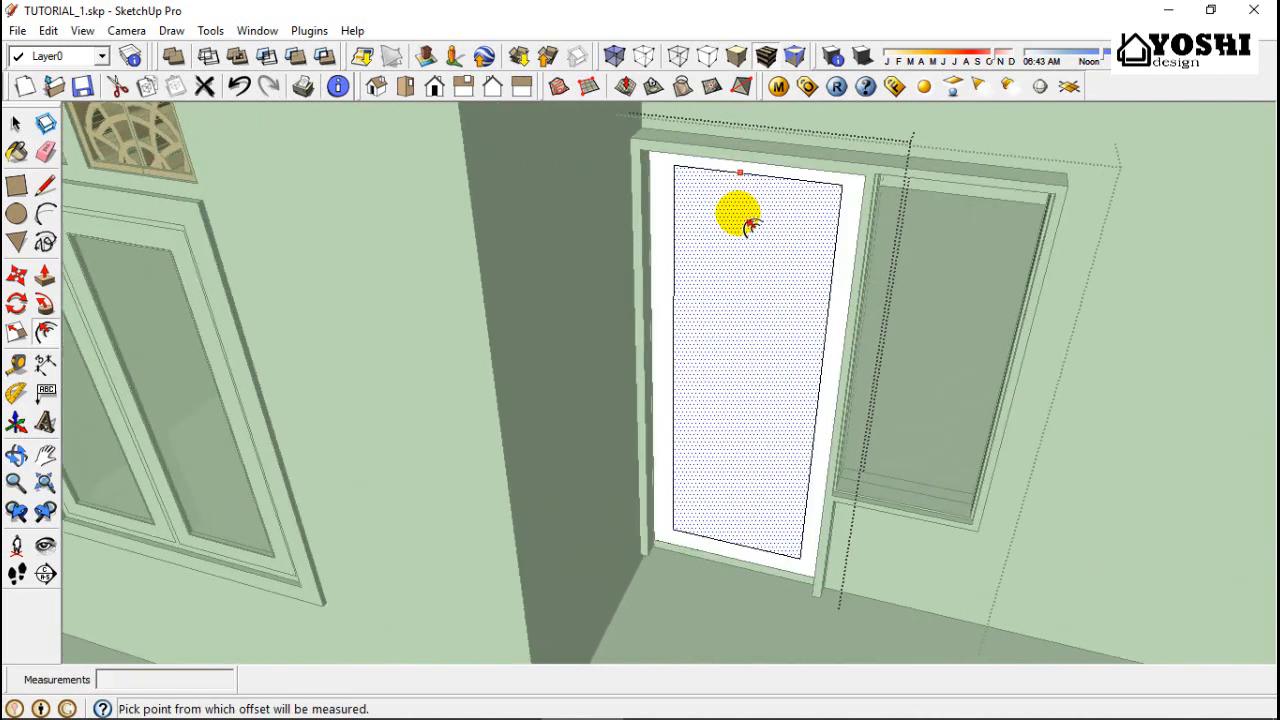
pyautogui.click(748, 220)
pyautogui.write('1')
pyautogui.press('Return')
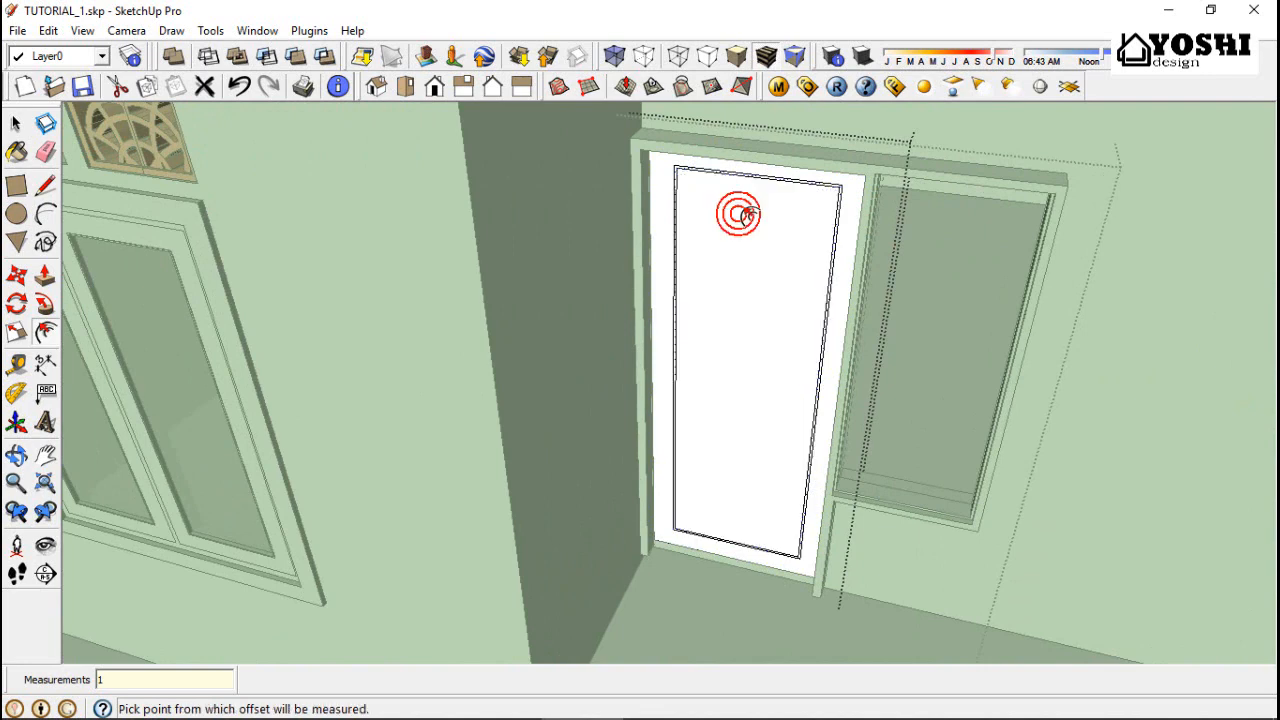
# Finish editing the door group and return to the surrounding frame model
pyautogui.click(14, 128)
pyautogui.scroll(-1, 213, 258)
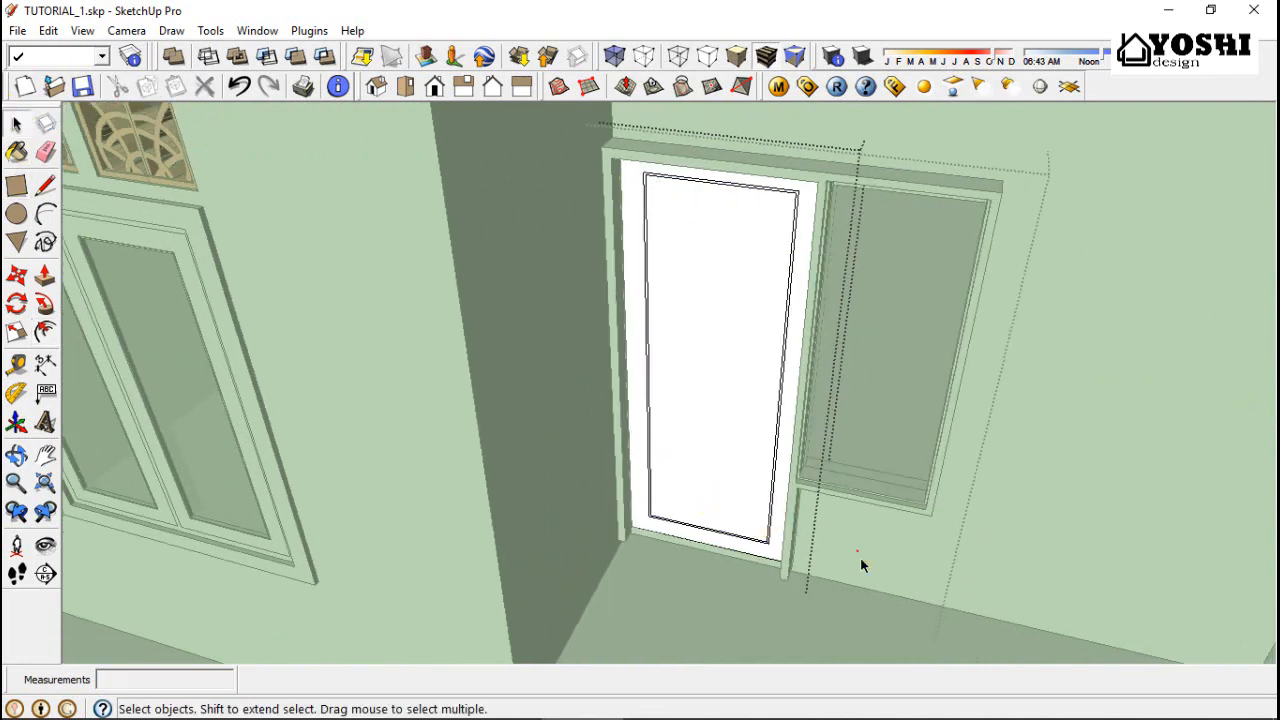
pyautogui.click(861, 559)
pyautogui.scroll(-2, 577, 509)
pyautogui.moveTo(577, 509); pyautogui.dragTo(553, 475, button='middle')
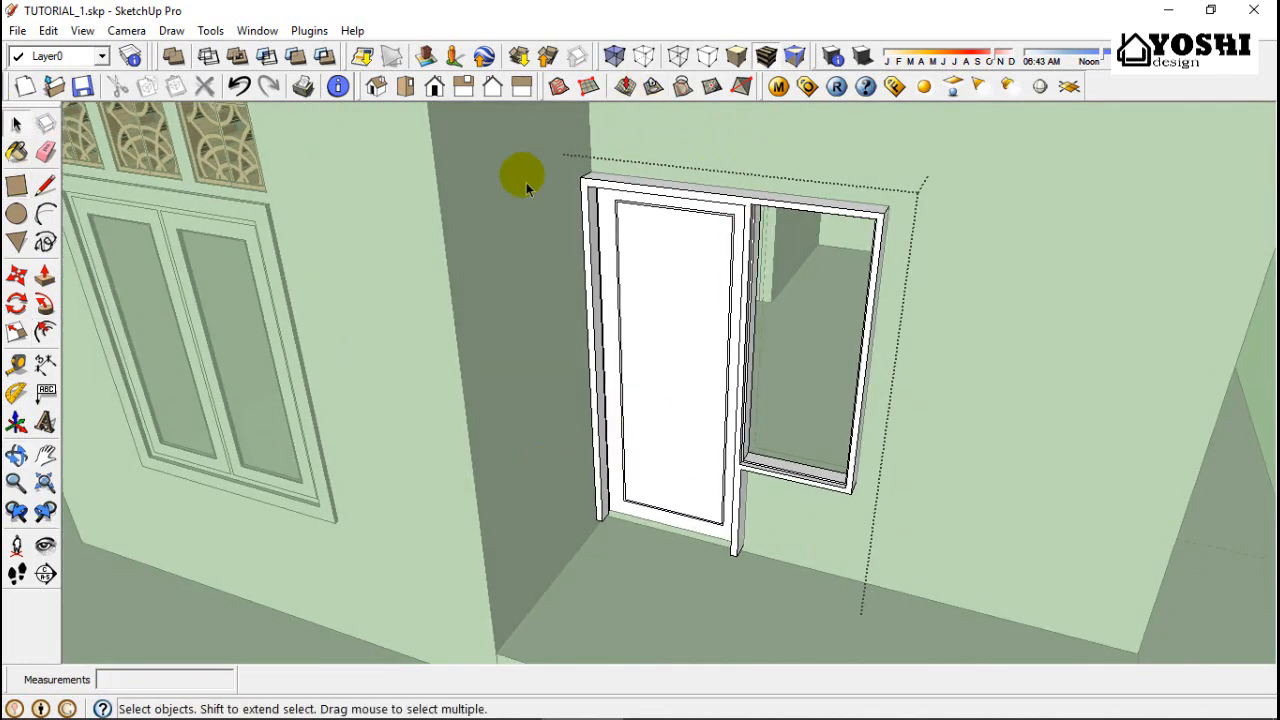
pyautogui.scroll(4, 704, 358)
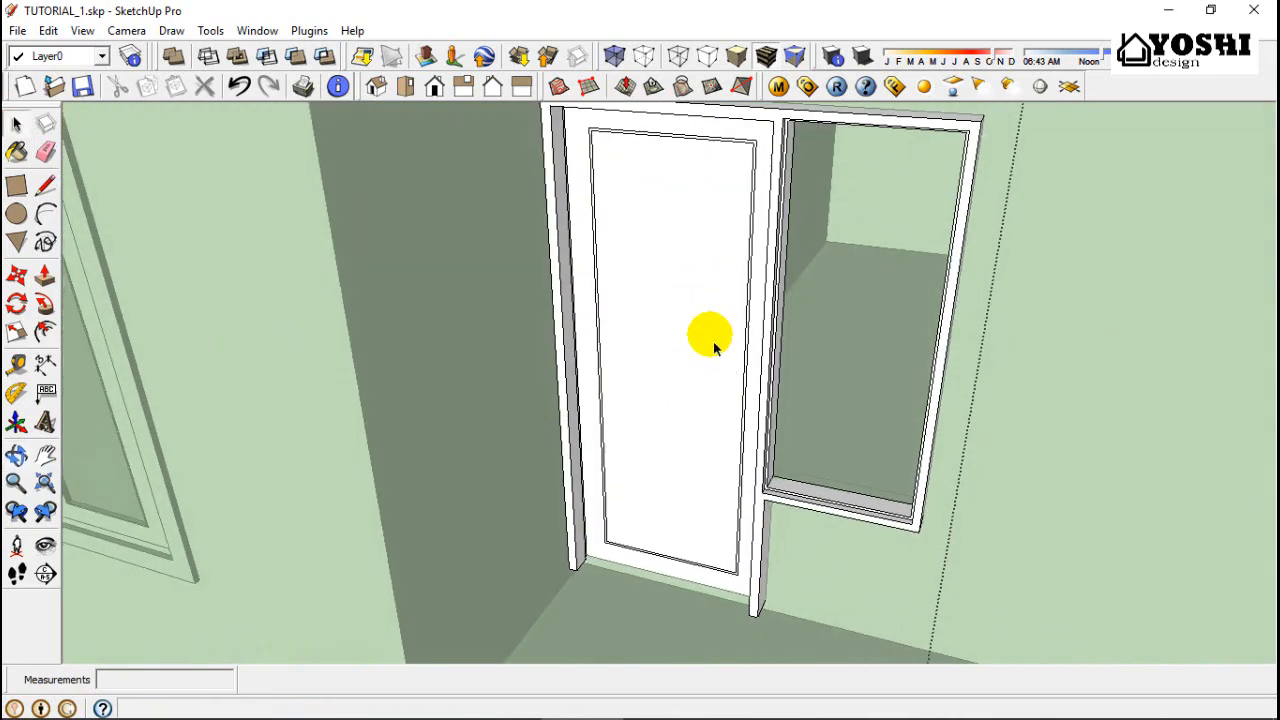
# Draw a line along the window opening's door-side inner edge, from upper to lower corner, to close the opening with a face
pyautogui.scroll(-1, 285, 450)
pyautogui.click(45, 457)
pyautogui.moveTo(736, 377); pyautogui.dragTo(614, 423)
pyautogui.moveTo(614, 423); pyautogui.dragTo(686, 349, button='middle')
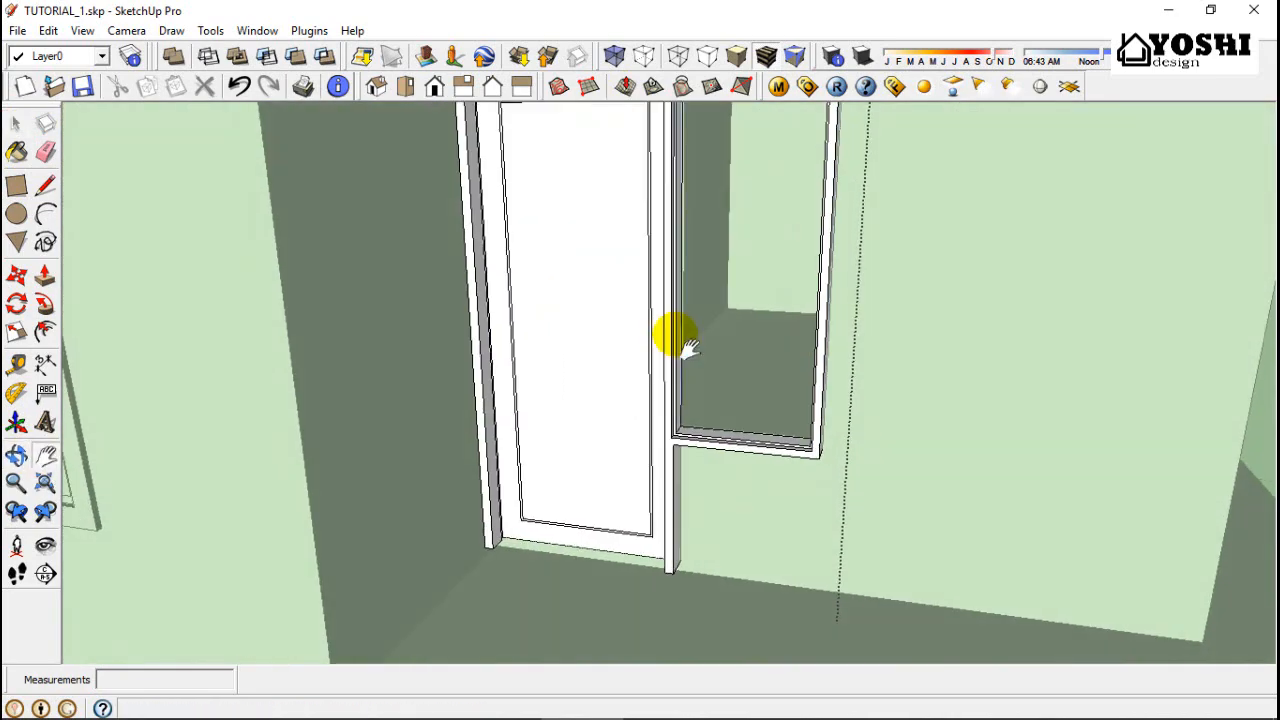
pyautogui.moveTo(686, 349); pyautogui.dragTo(571, 434)
pyautogui.click(14, 124)
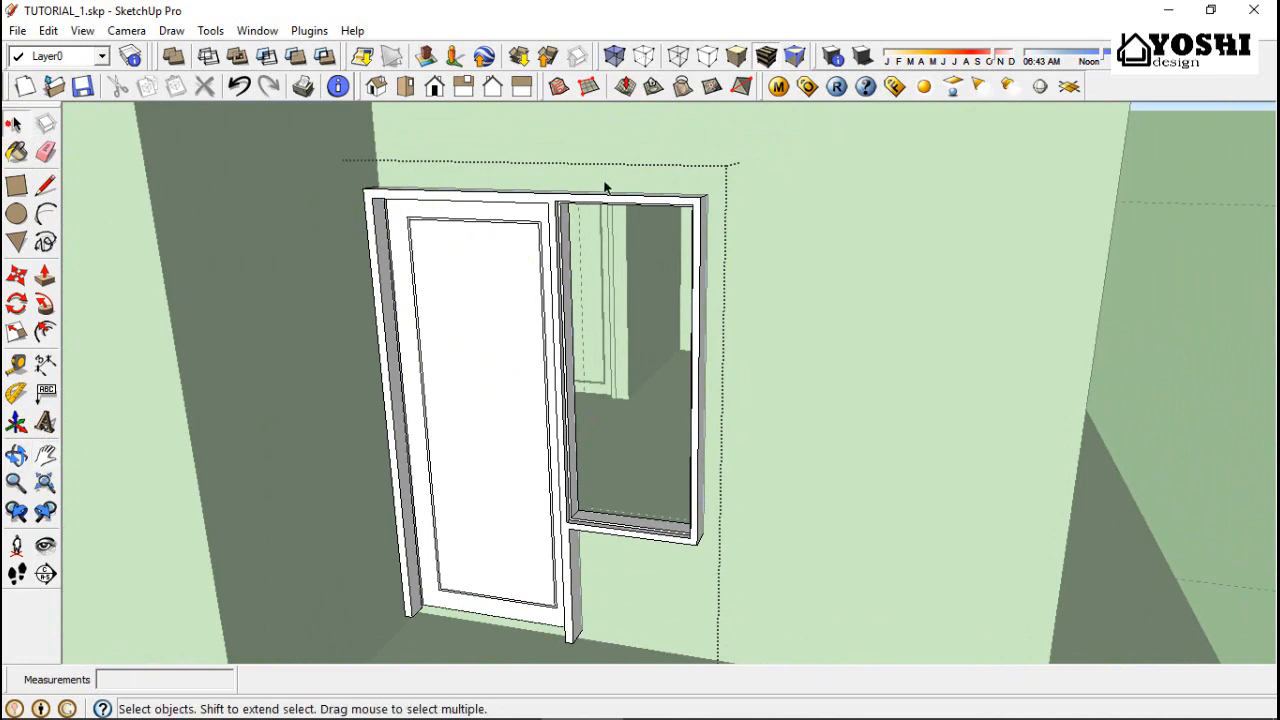
pyautogui.scroll(2, 615, 213)
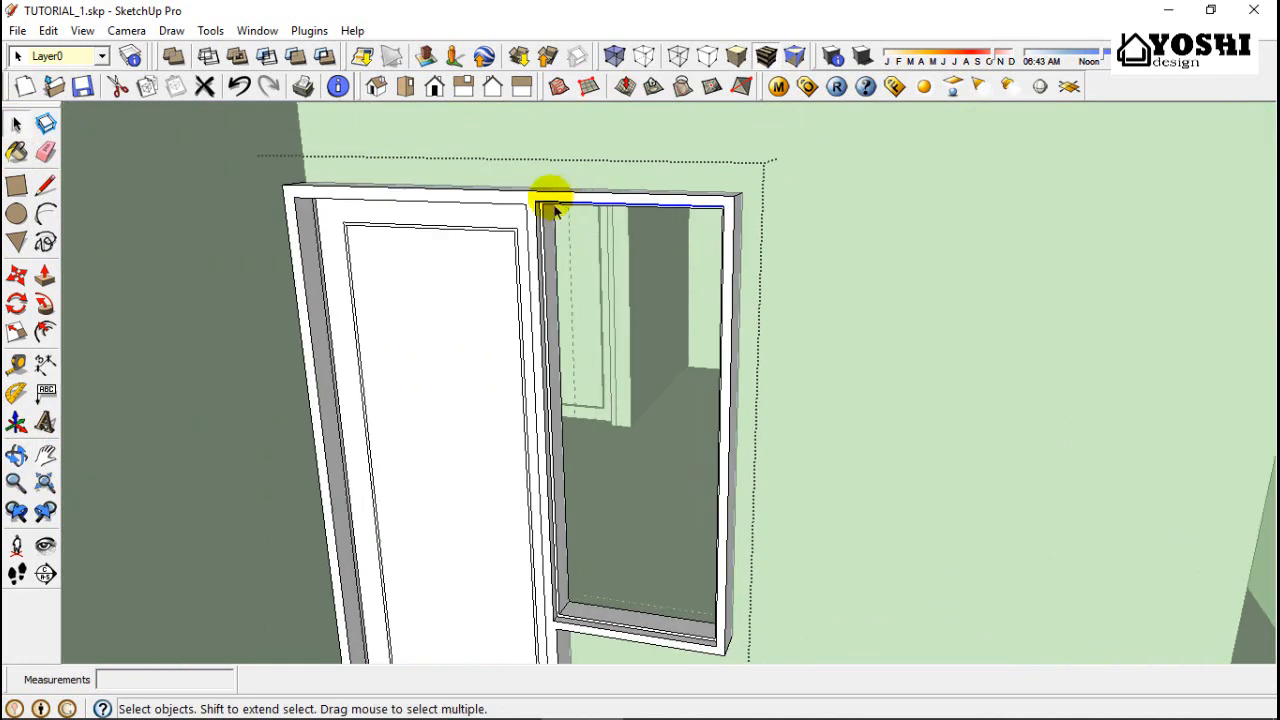
pyautogui.click(44, 186)
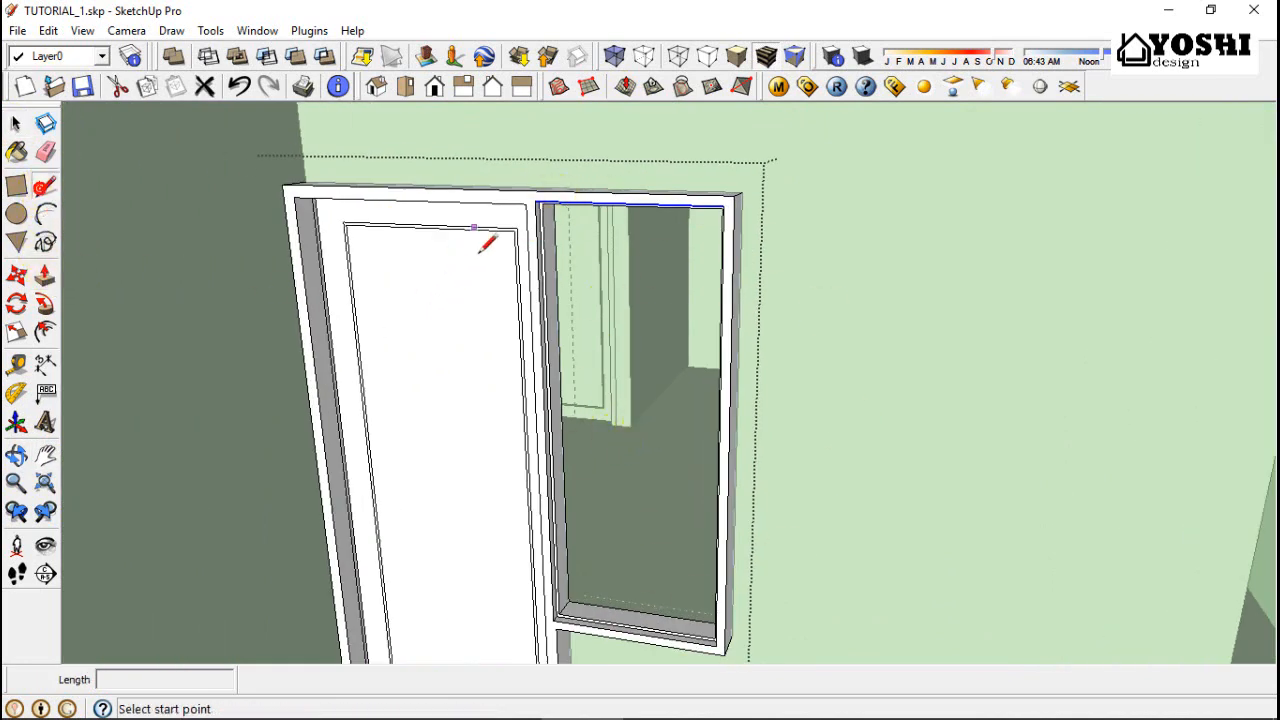
pyautogui.click(537, 205)
pyautogui.moveTo(540, 207); pyautogui.dragTo(531, 400, button='middle')
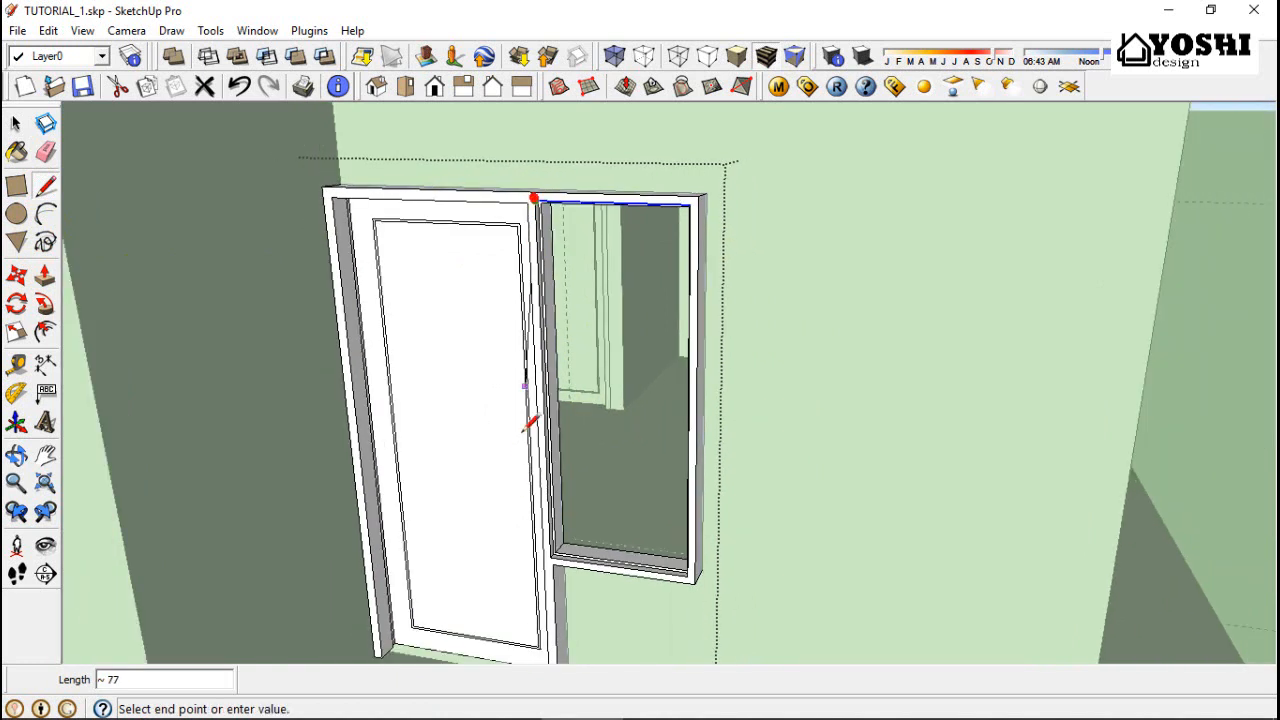
pyautogui.click(553, 560)
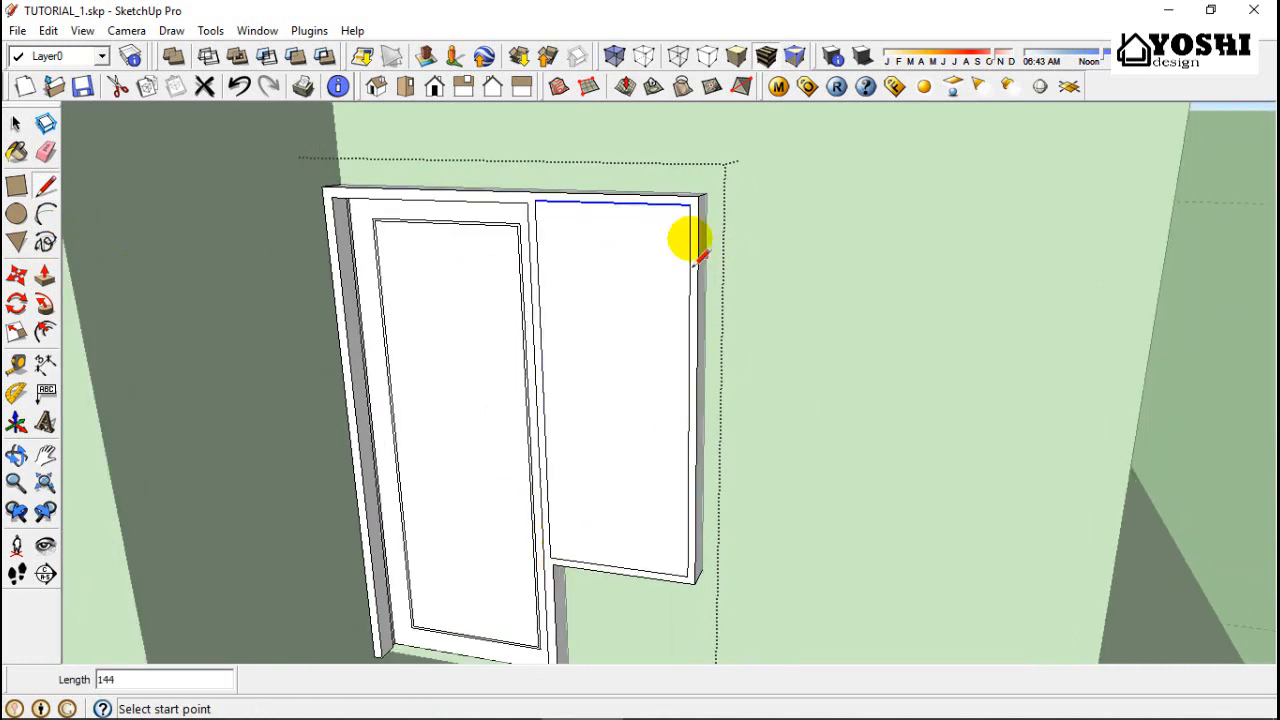
# Make a group from the new window face and its bounding edges
pyautogui.click(15, 123)
pyautogui.click(614, 337)
pyautogui.rightClick(613, 330)
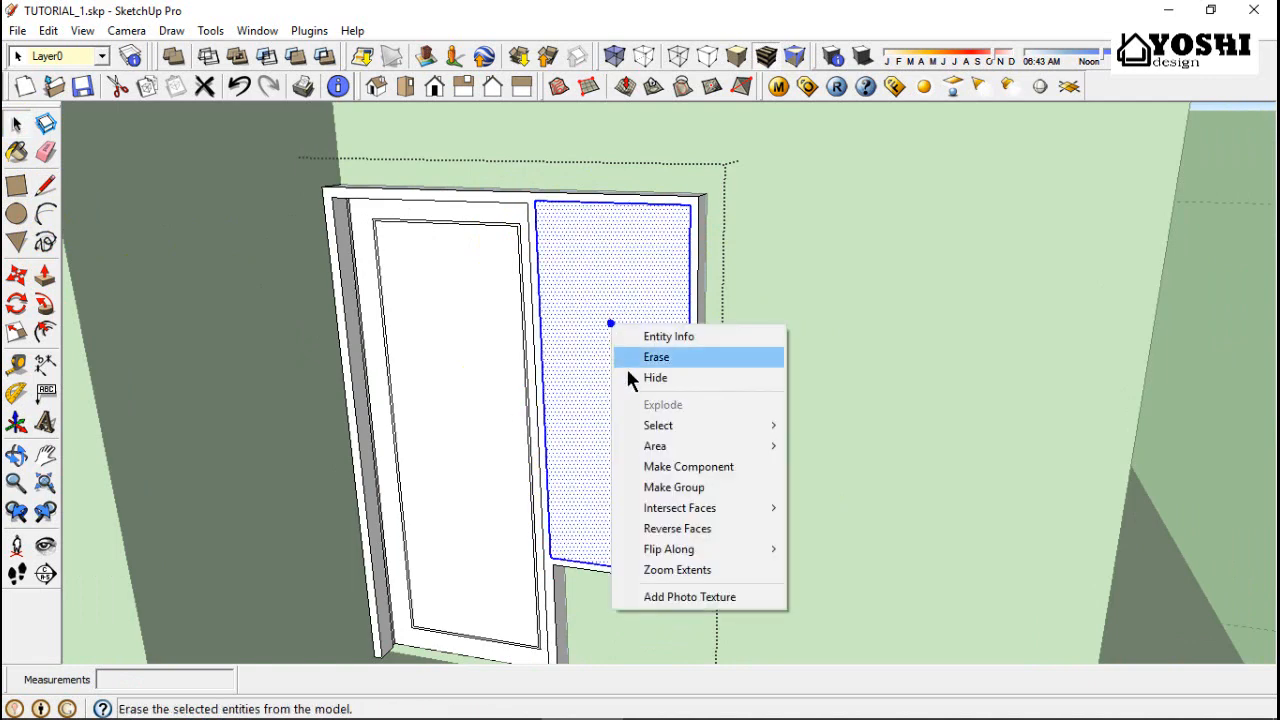
pyautogui.click(671, 490)
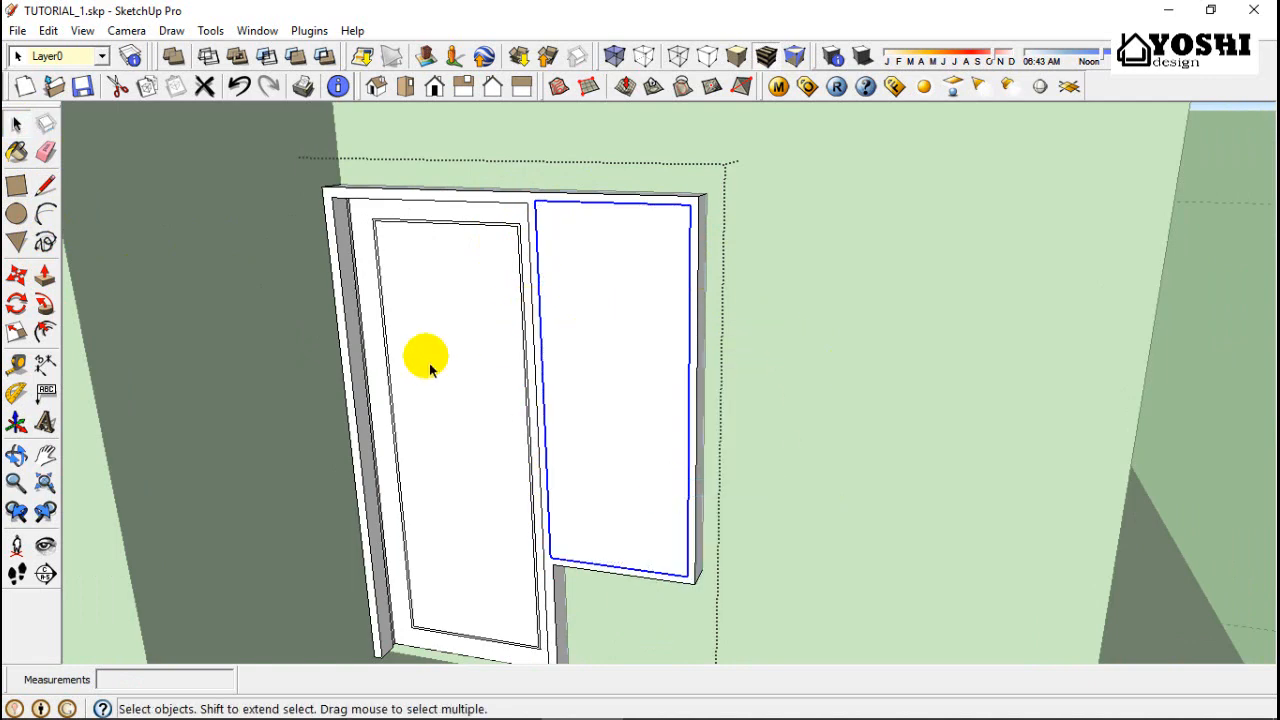
# Open the window group for editing and offset its face inward by 8 to outline the sash border
pyautogui.doubleClick(577, 335)
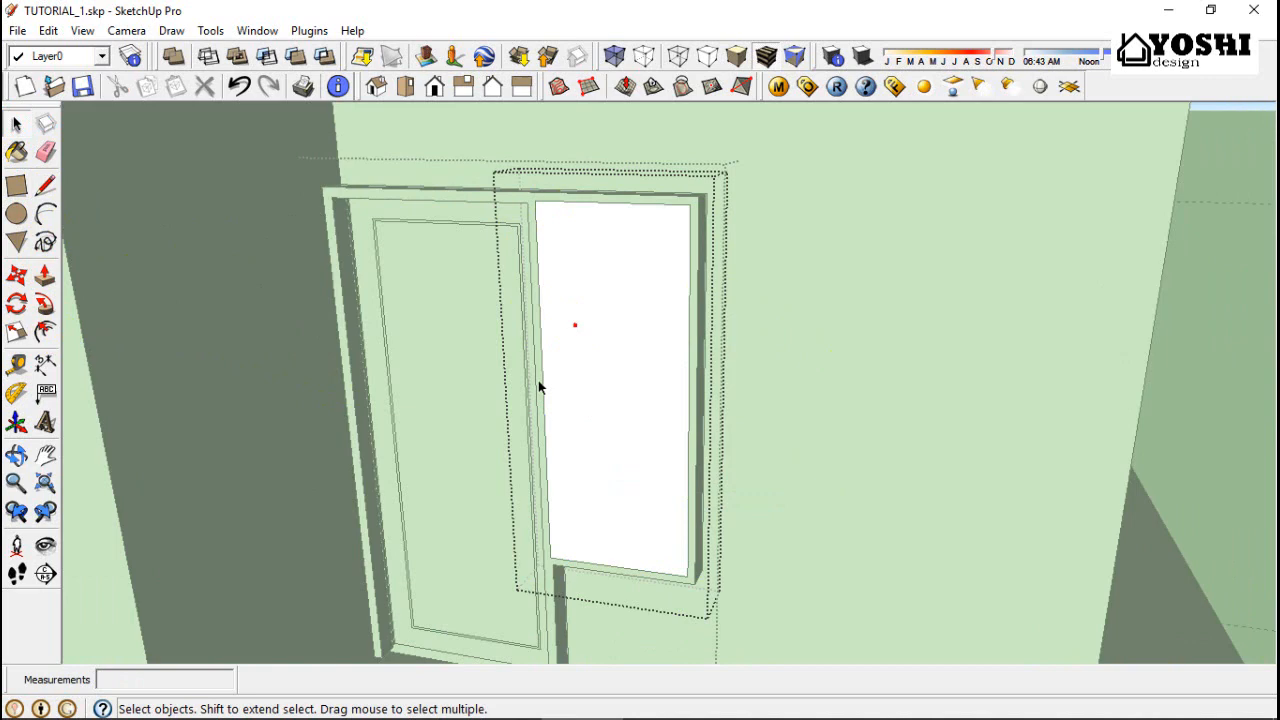
pyautogui.click(44, 332)
pyautogui.click(606, 294)
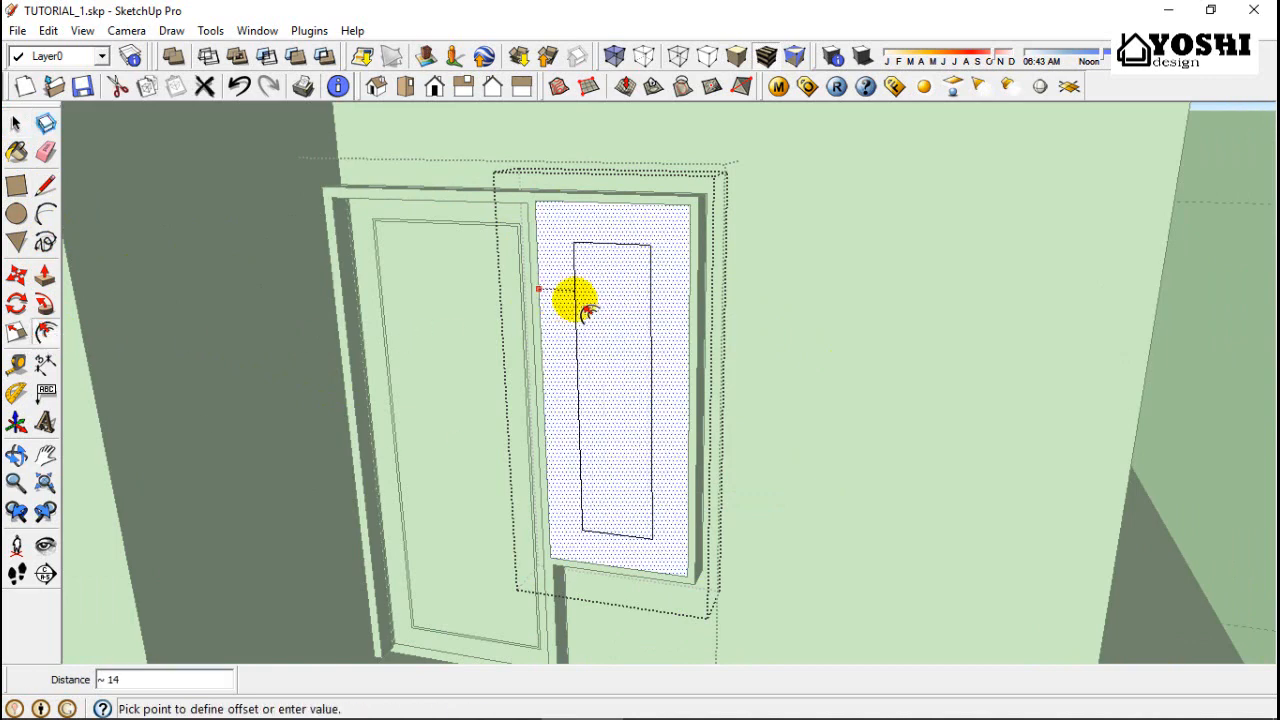
pyautogui.write('8')
pyautogui.press('Return')
pyautogui.scroll(2, 583, 306)
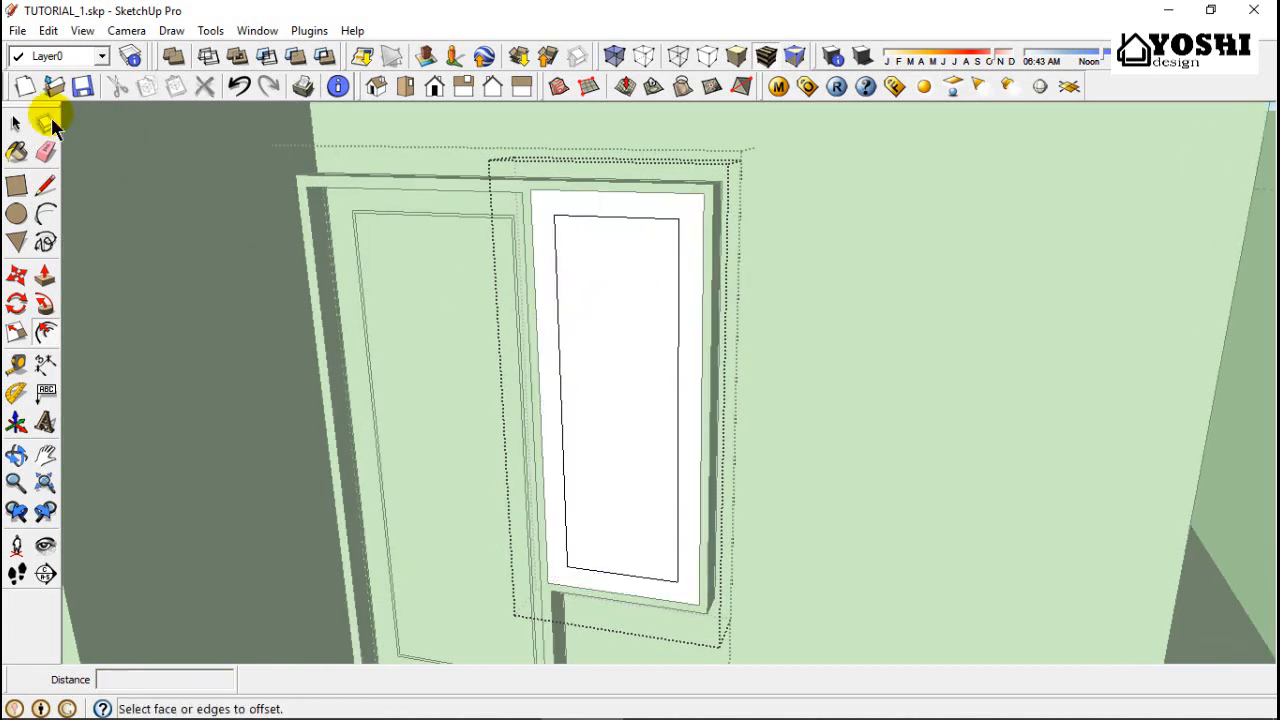
# Push/Pull the window's border face outward by 3 and its inner pane face by 1
pyautogui.click(25, 127)
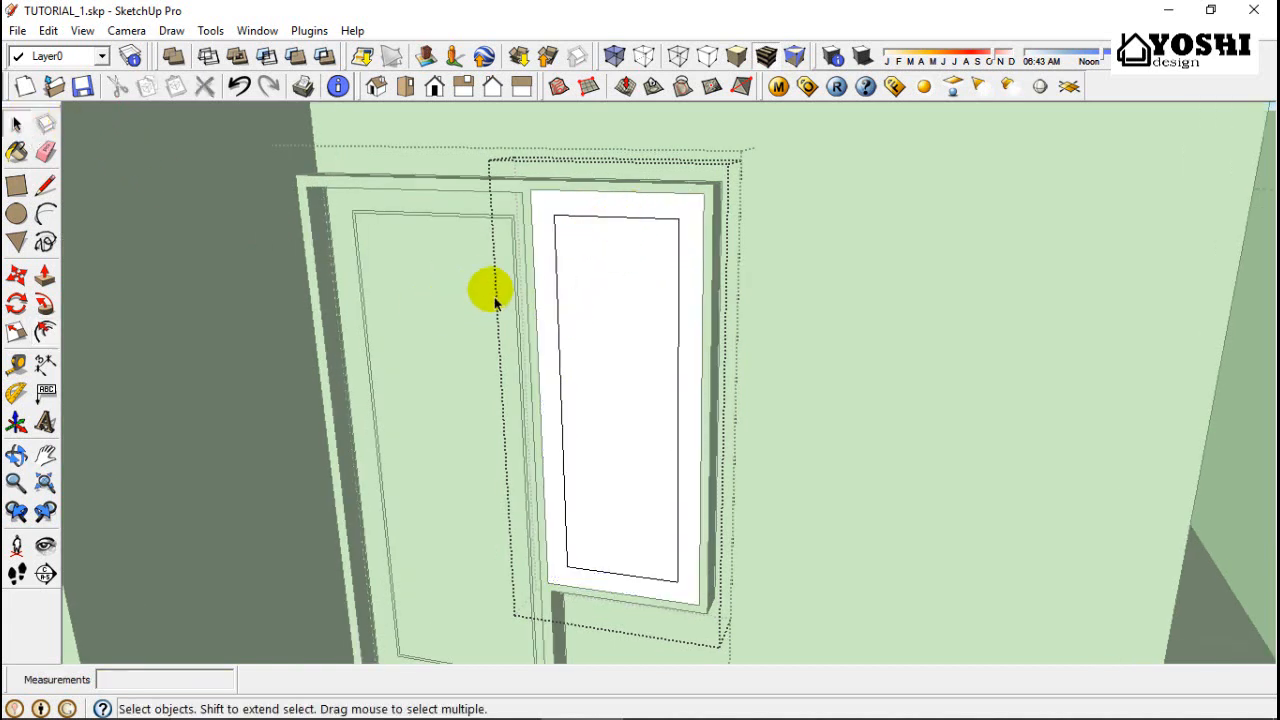
pyautogui.click(586, 358)
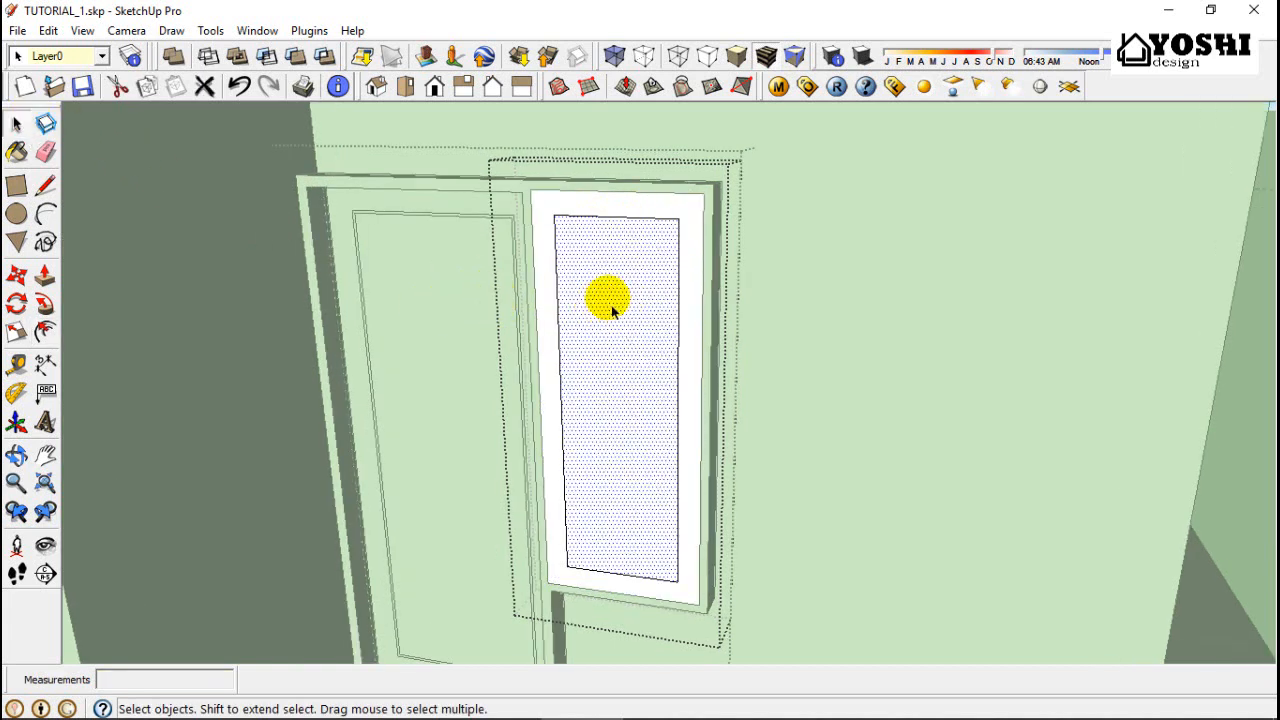
pyautogui.click(549, 268)
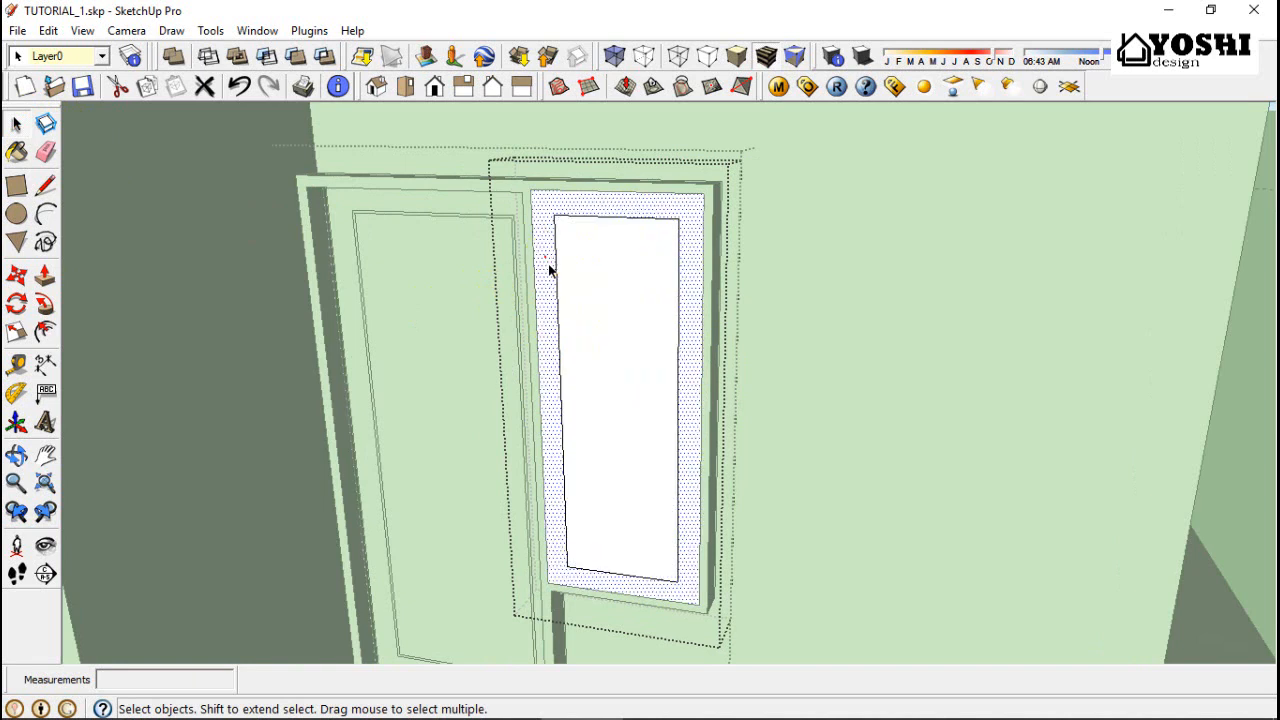
pyautogui.click(45, 276)
pyautogui.click(551, 314)
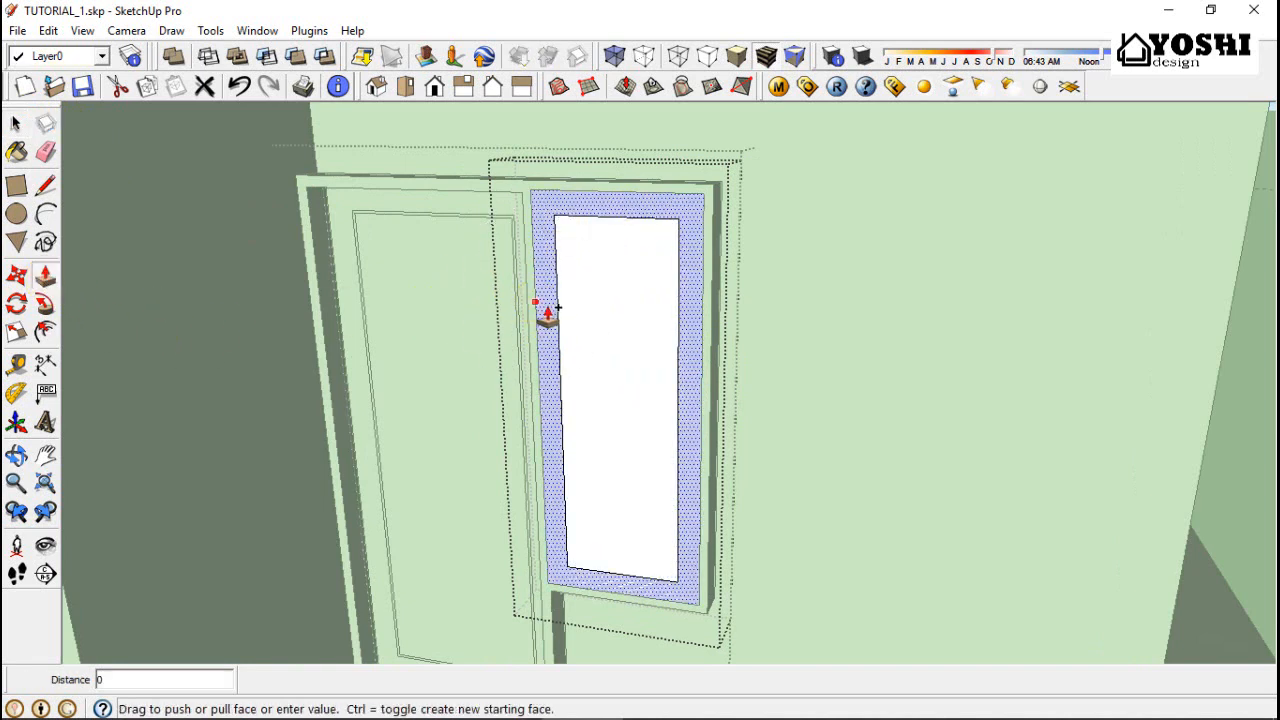
pyautogui.moveTo(514, 329); pyautogui.dragTo(349, 380, button='middle')
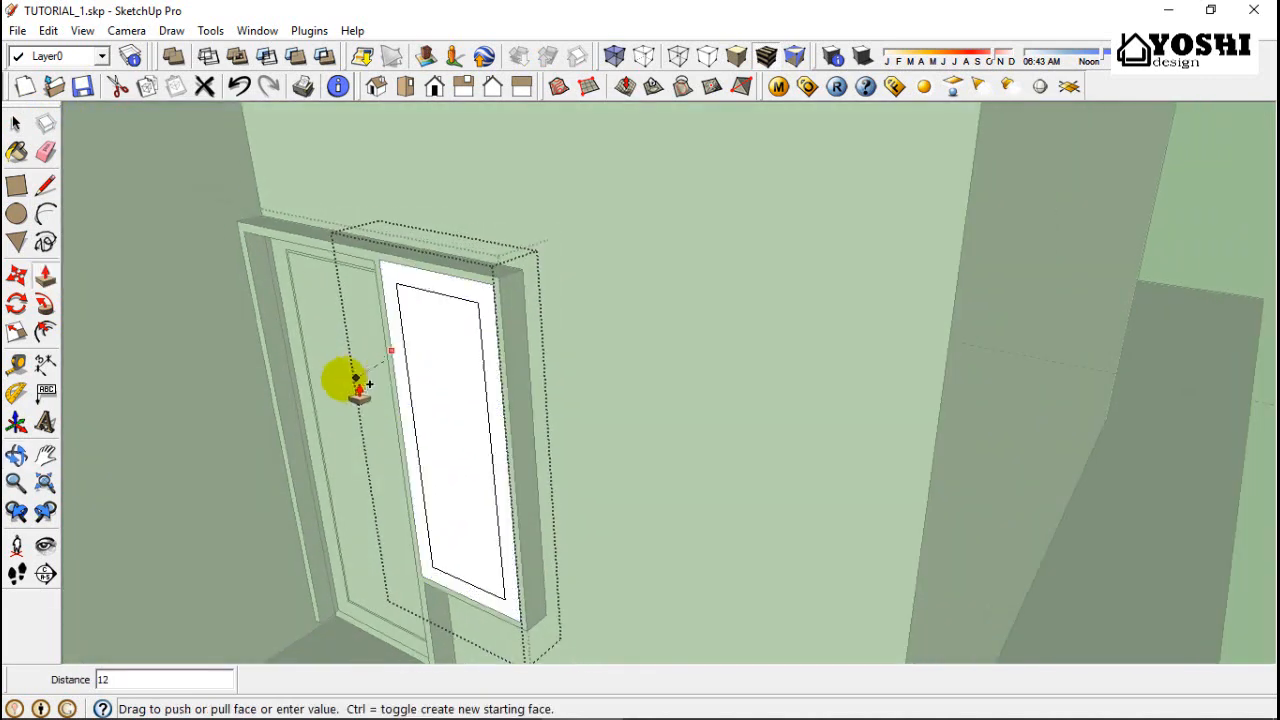
pyautogui.click(405, 366)
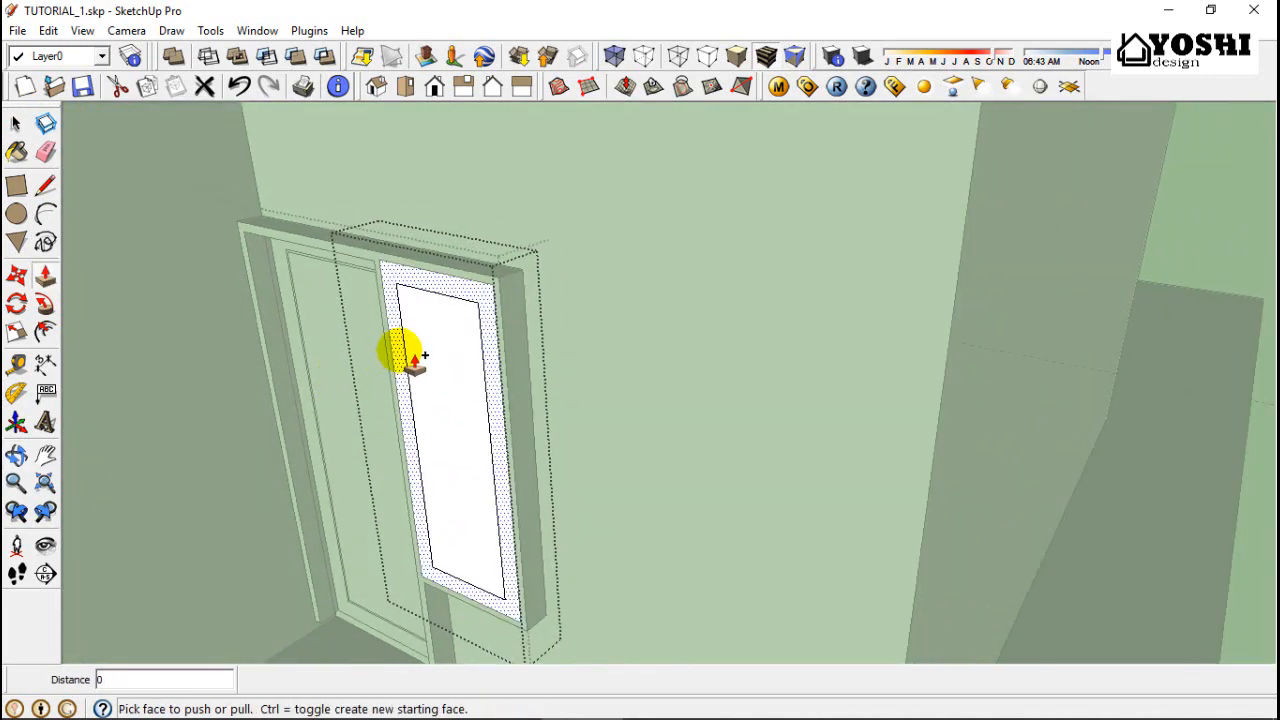
pyautogui.click(411, 339)
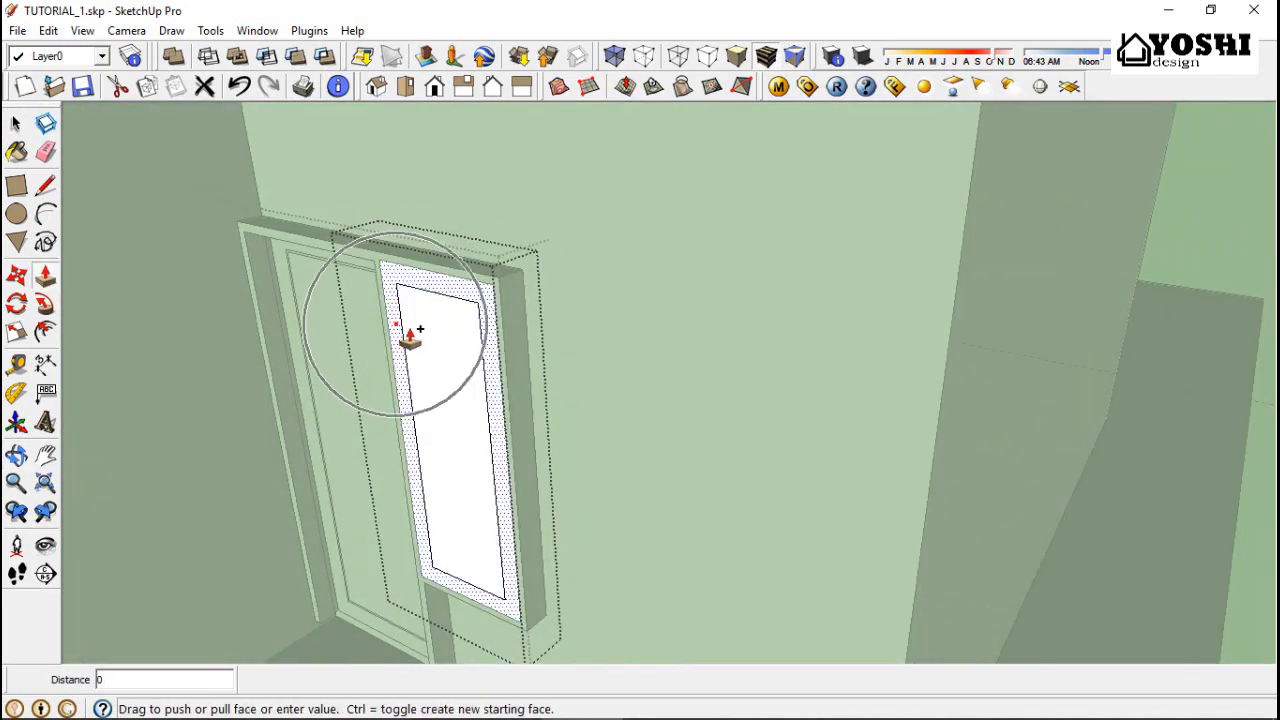
pyautogui.moveTo(411, 337); pyautogui.dragTo(397, 343)
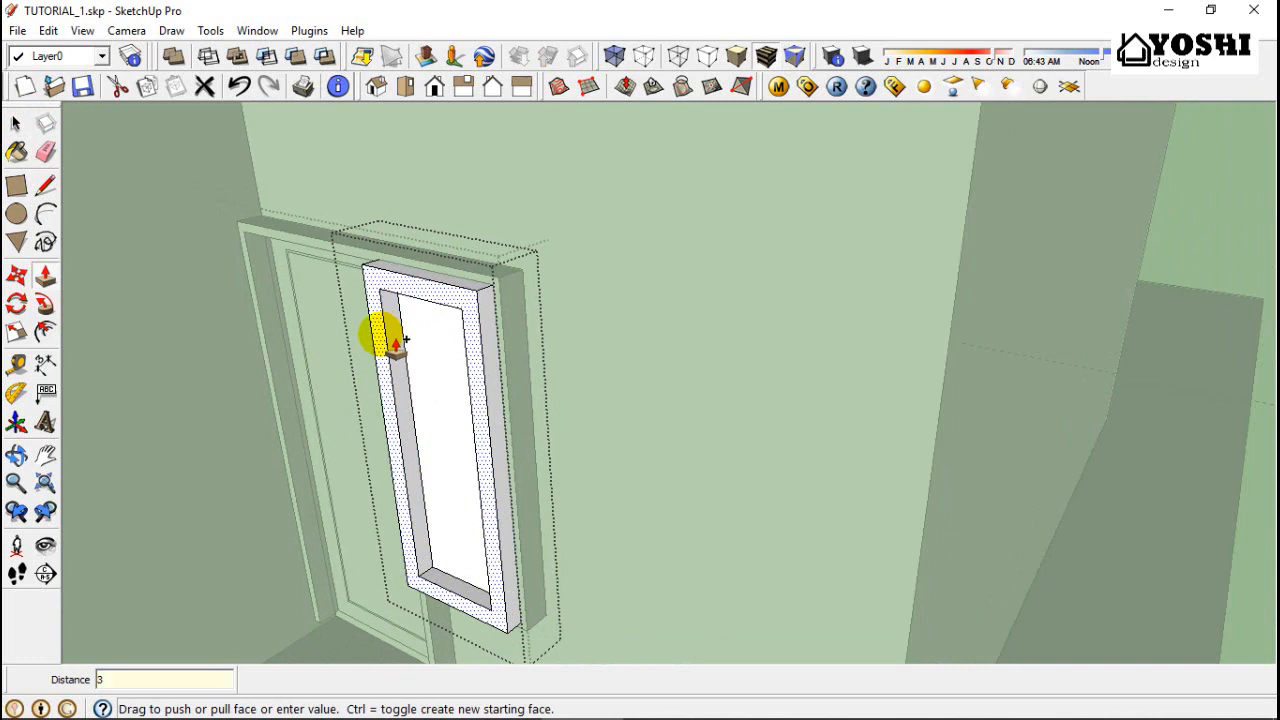
pyautogui.press('Return')
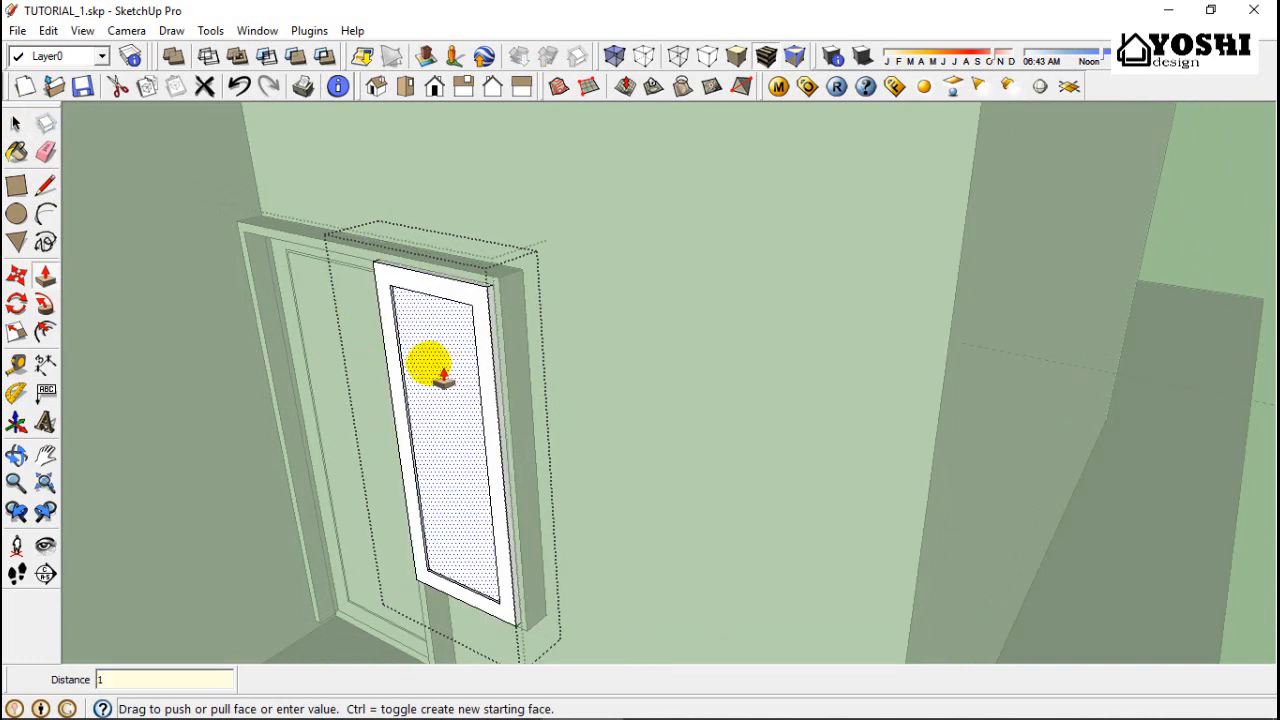
pyautogui.press('Return')
pyautogui.scroll(-1, 525, 353)
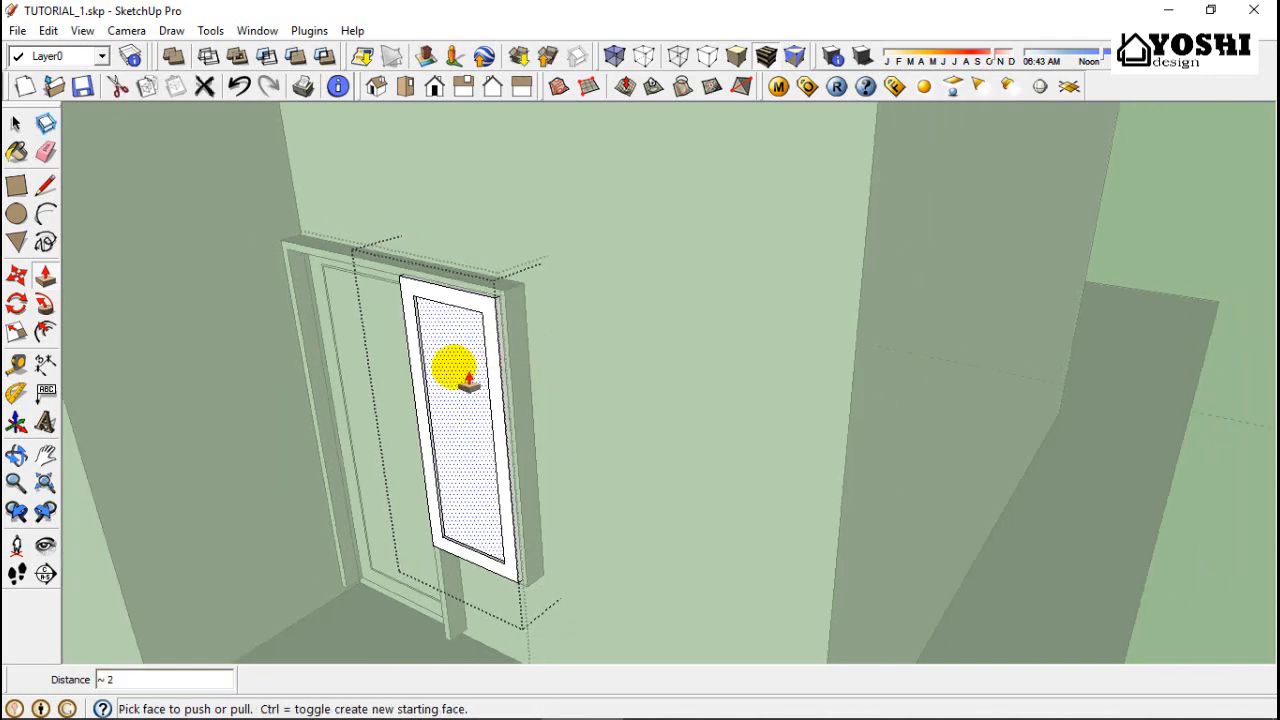
# Paint the window's inner pane with Translucent_Glass_Gray and finish editing the window group
pyautogui.moveTo(454, 368); pyautogui.dragTo(531, 352, button='middle')
pyautogui.click(16, 154)
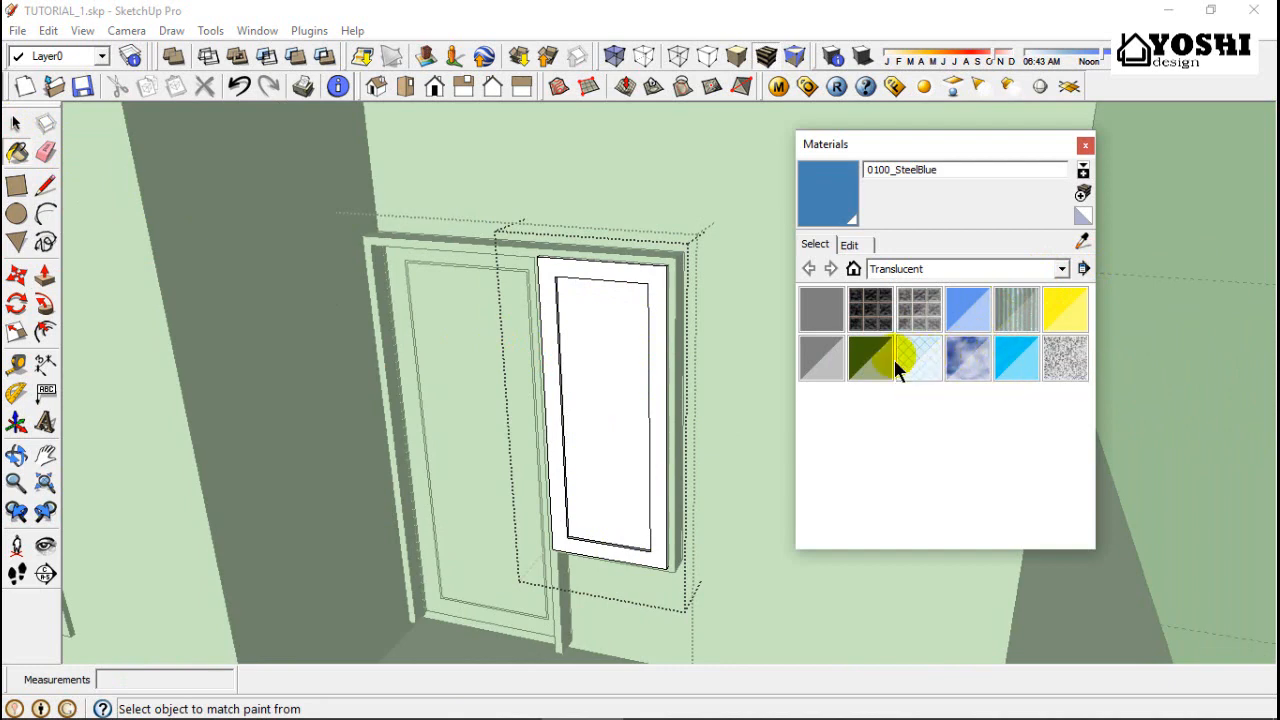
pyautogui.click(835, 364)
pyautogui.click(626, 372)
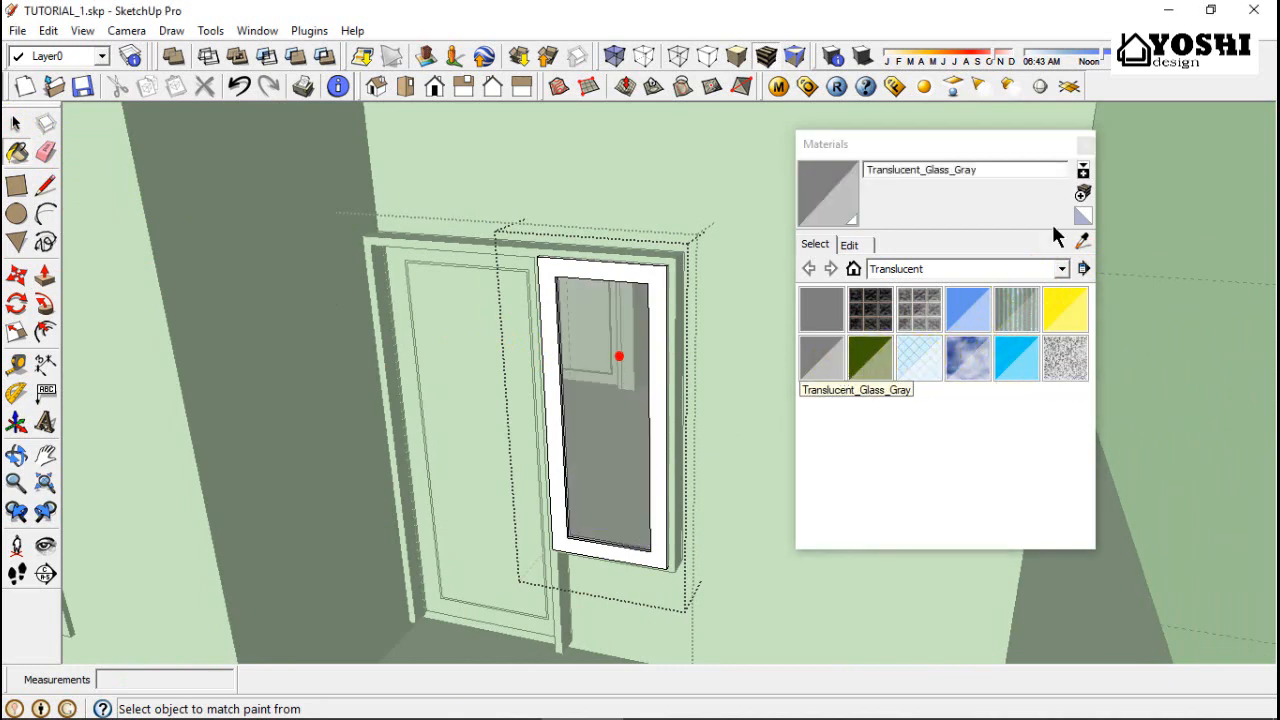
pyautogui.click(1081, 143)
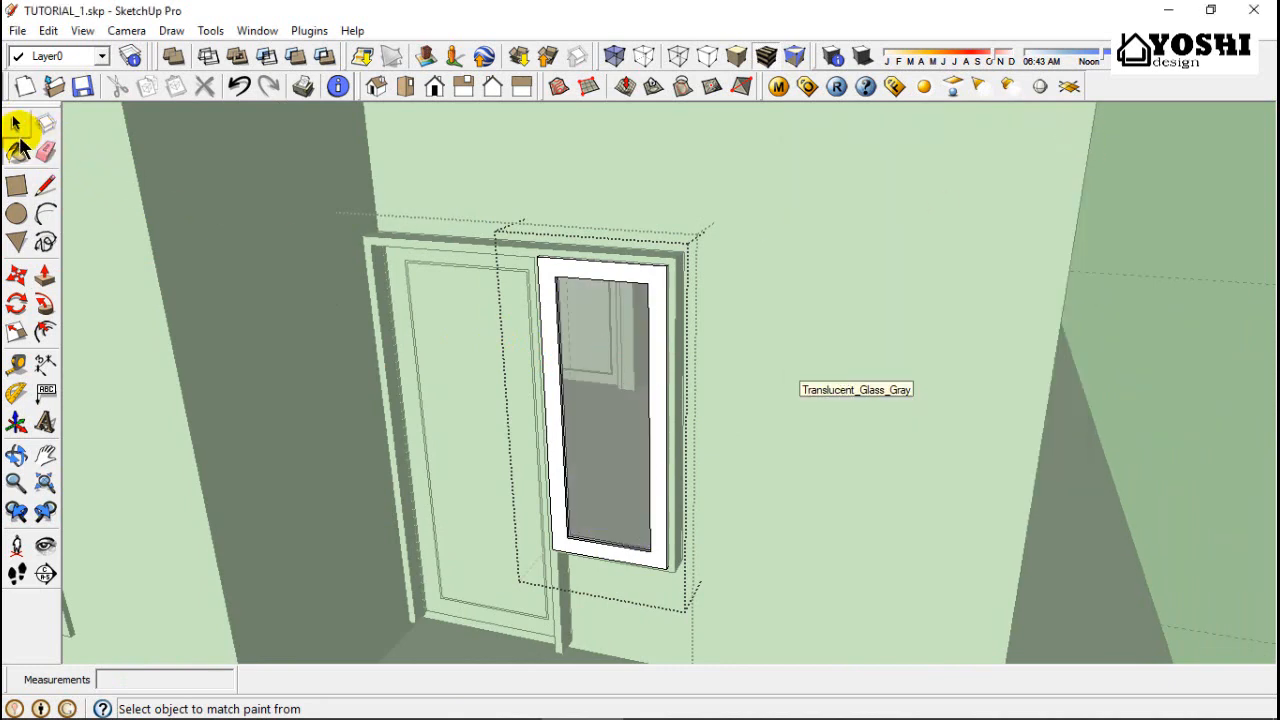
pyautogui.click(16, 124)
pyautogui.click(741, 277)
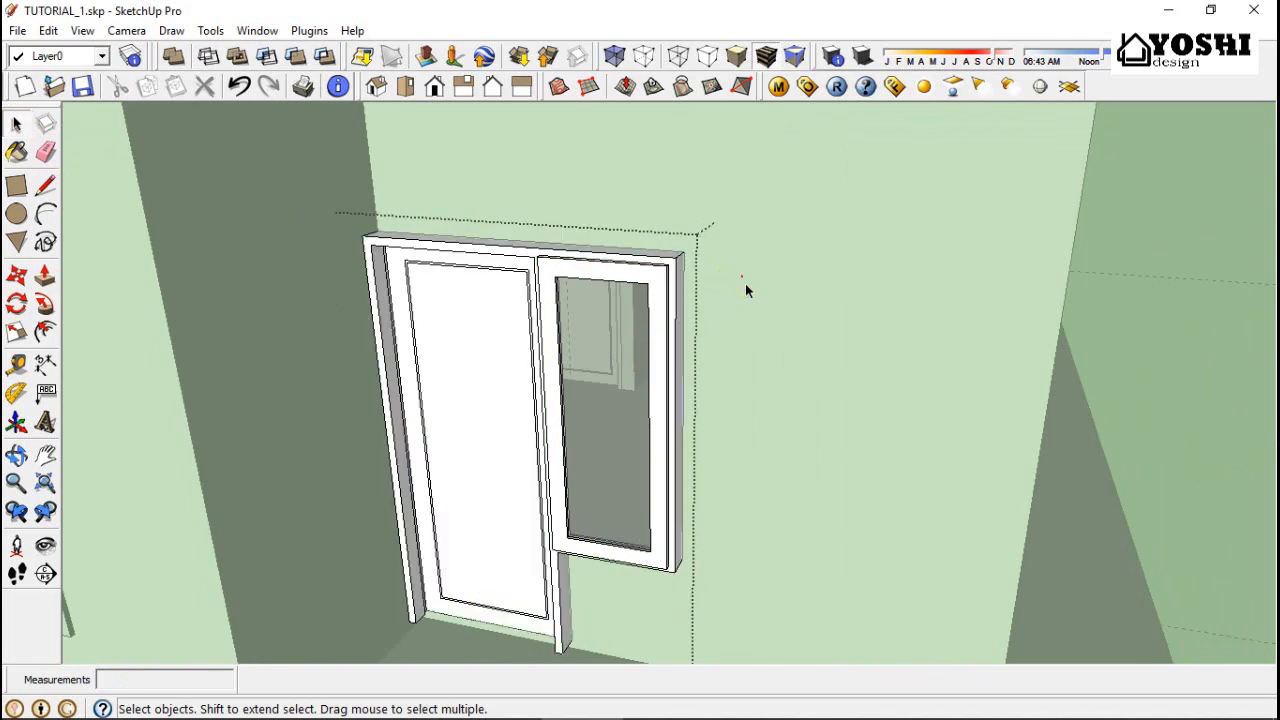
# Move the window sash group back into the frame so its lower outer corner sits flush with the frame's front
pyautogui.click(668, 283)
pyautogui.scroll(2, 668, 283)
pyautogui.moveTo(668, 283); pyautogui.dragTo(105, 397, button='middle')
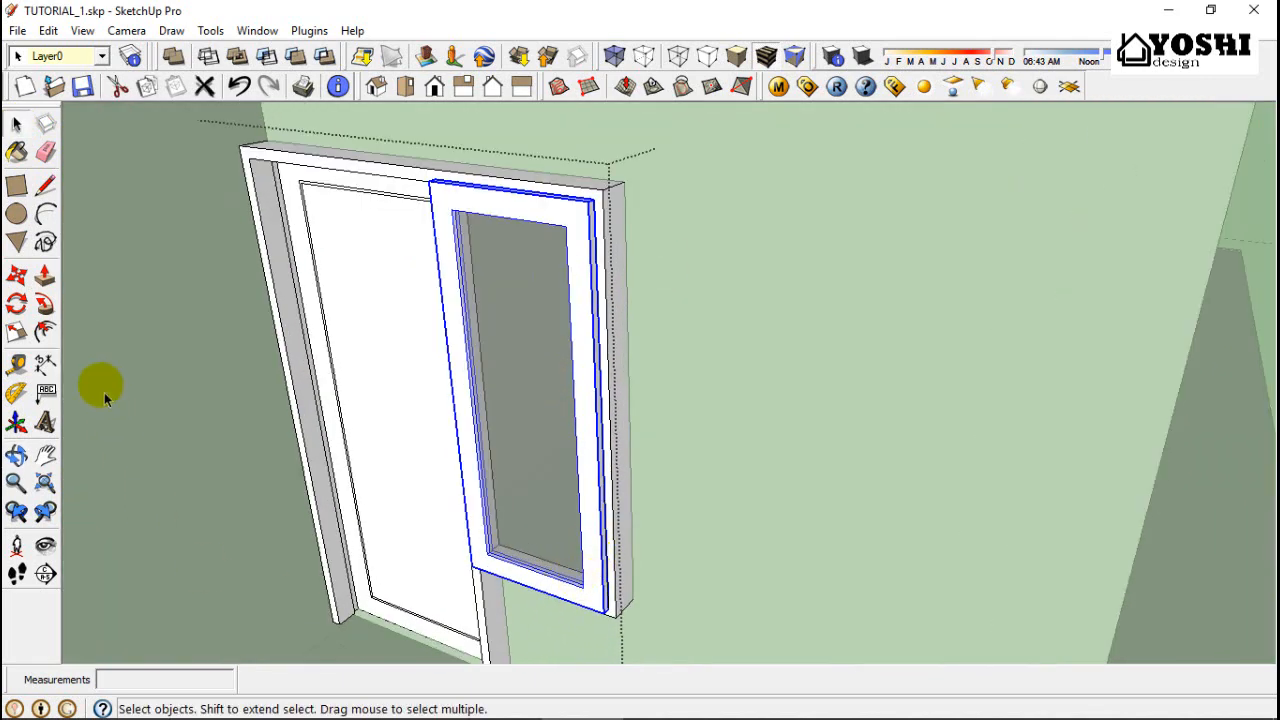
pyautogui.click(18, 281)
pyautogui.scroll(2, 606, 607)
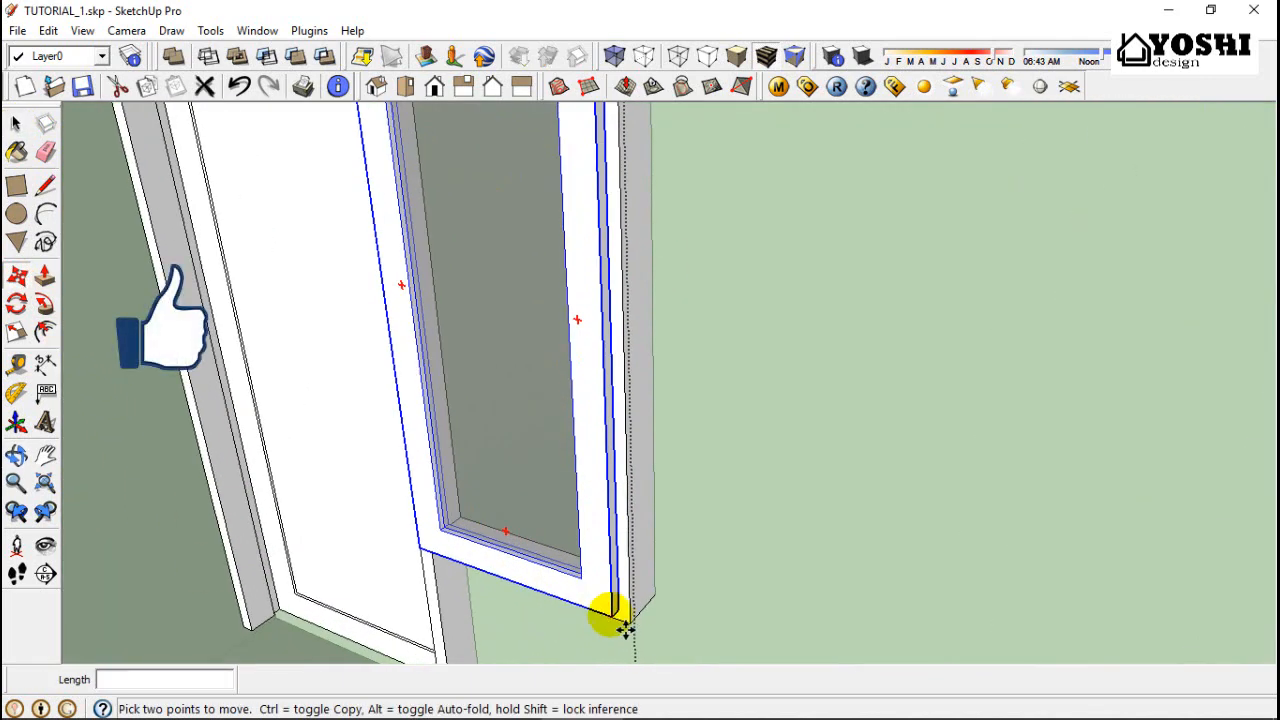
pyautogui.scroll(-4, 624, 628)
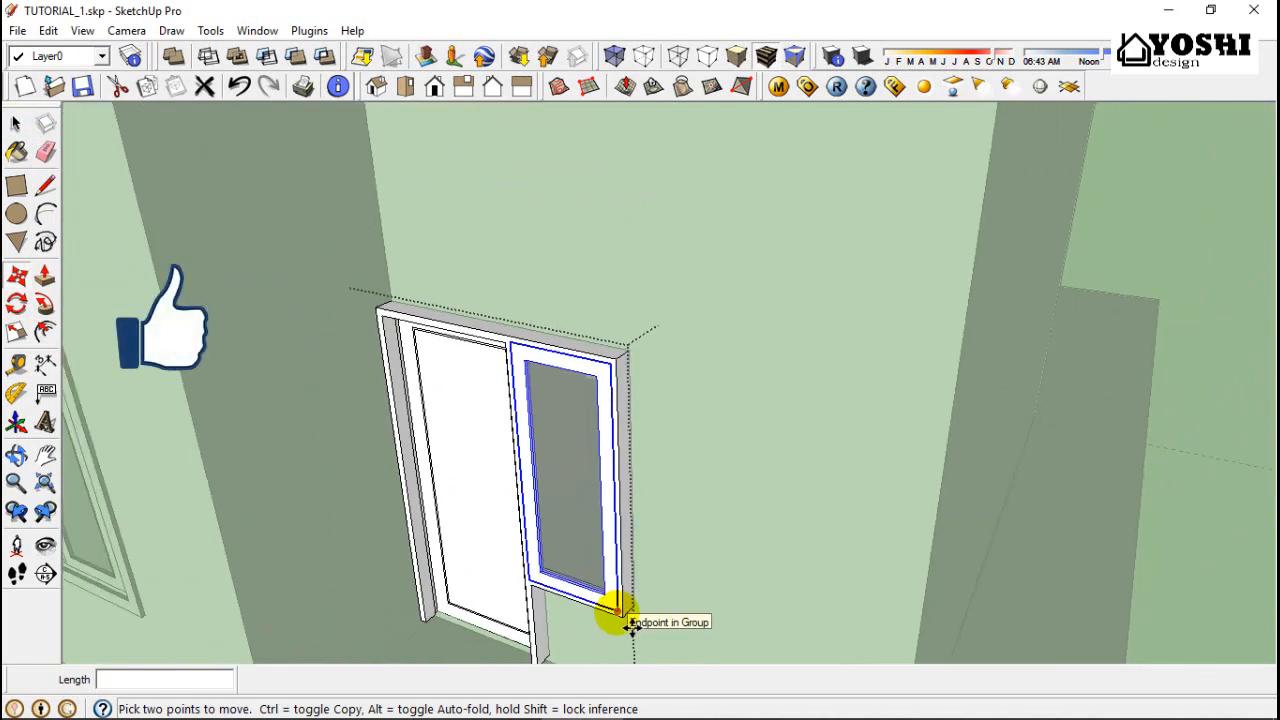
pyautogui.scroll(-2, 632, 625)
pyautogui.click(17, 123)
pyautogui.scroll(2, 519, 455)
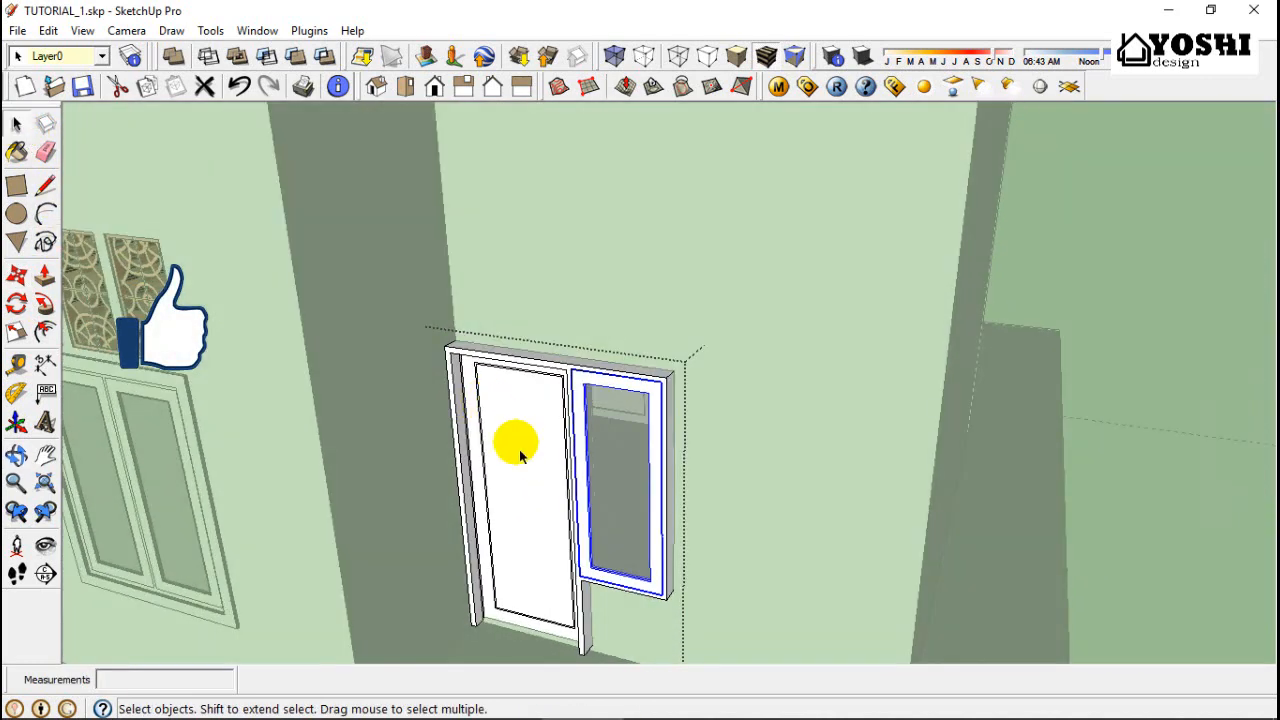
# Open the door group for editing and paint the thin strip around its front panel with the in-model black material
pyautogui.click(519, 455)
pyautogui.moveTo(527, 458); pyautogui.dragTo(153, 410, button='middle')
pyautogui.click(16, 152)
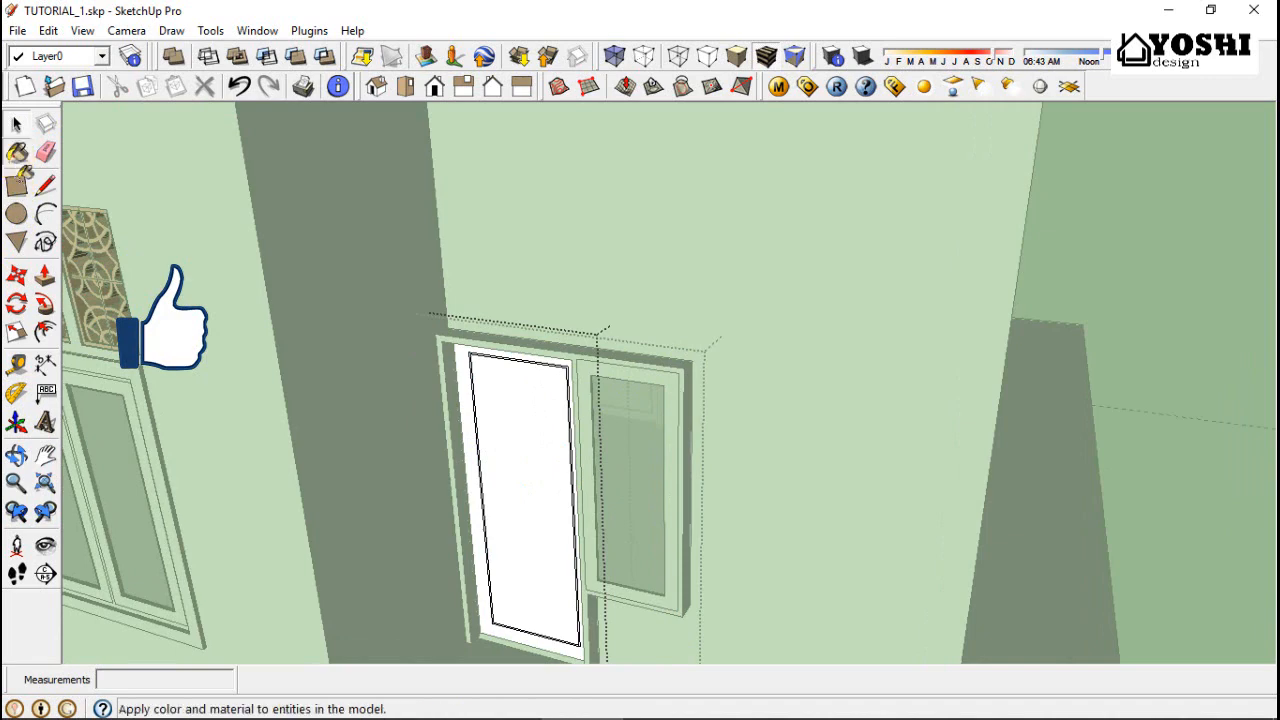
pyautogui.click(1062, 269)
pyautogui.scroll(2, 966, 329)
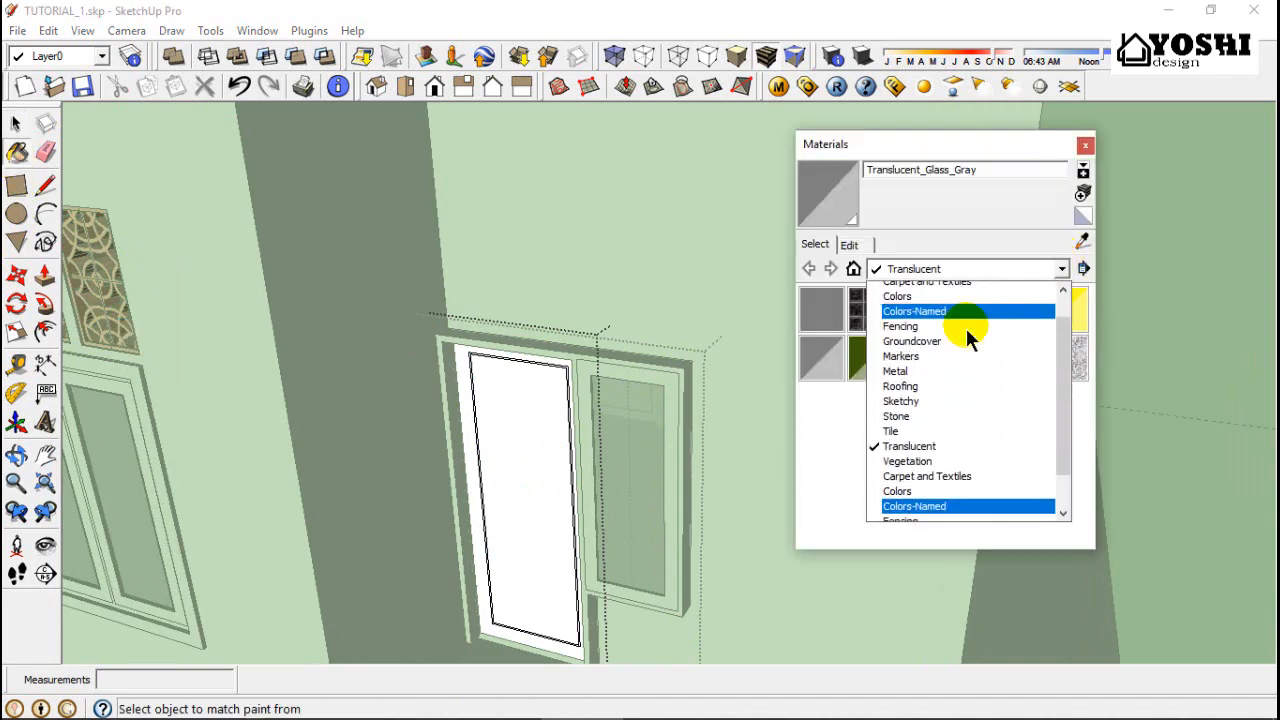
pyautogui.click(942, 289)
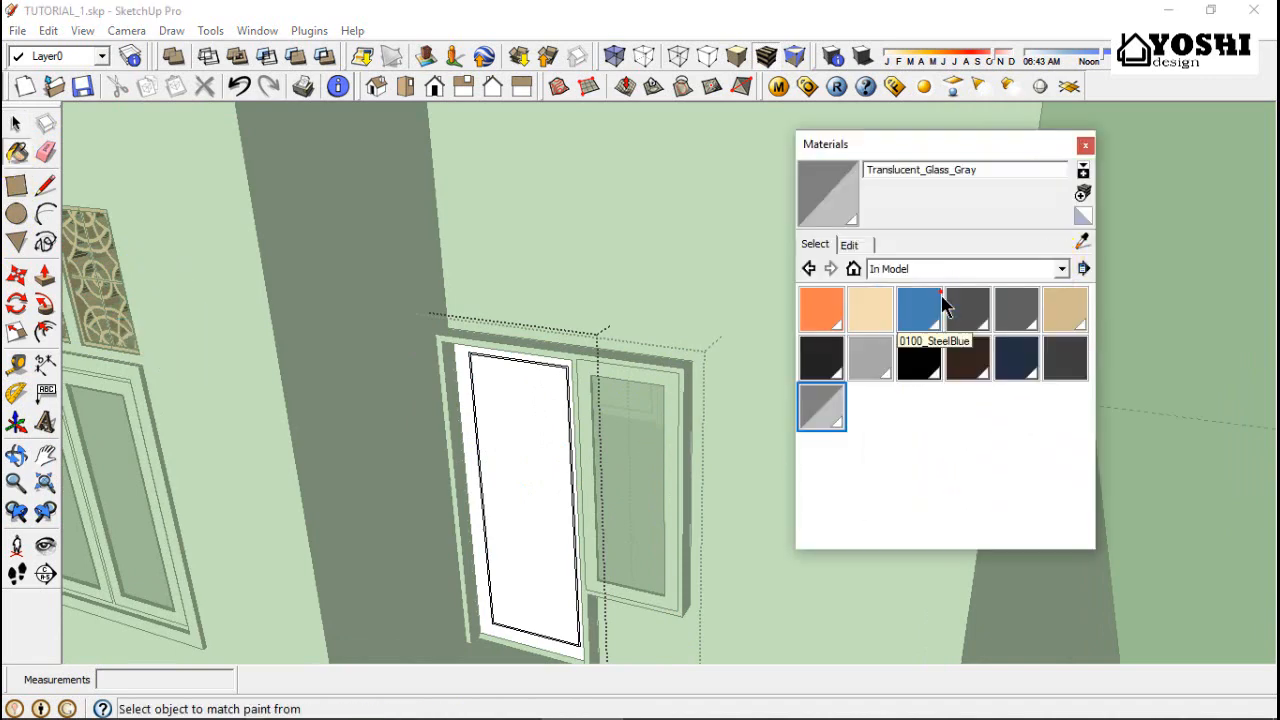
pyautogui.click(918, 360)
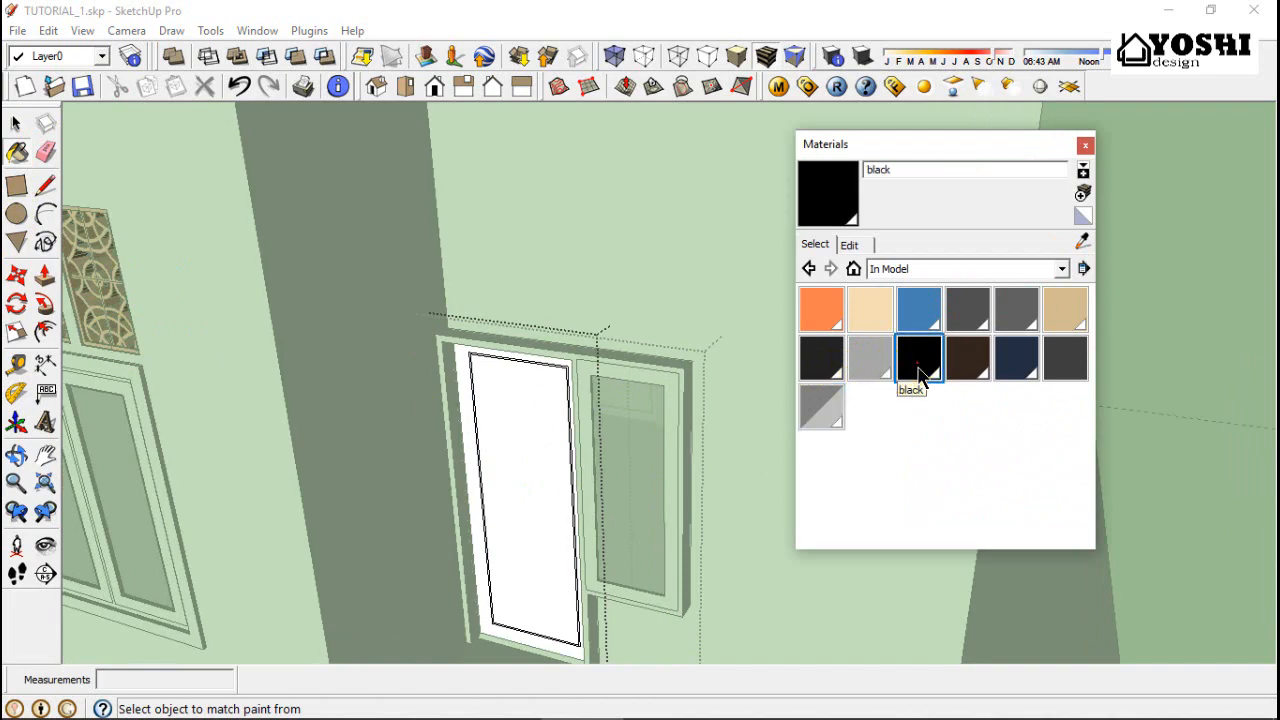
pyautogui.scroll(6, 449, 372)
pyautogui.click(421, 363)
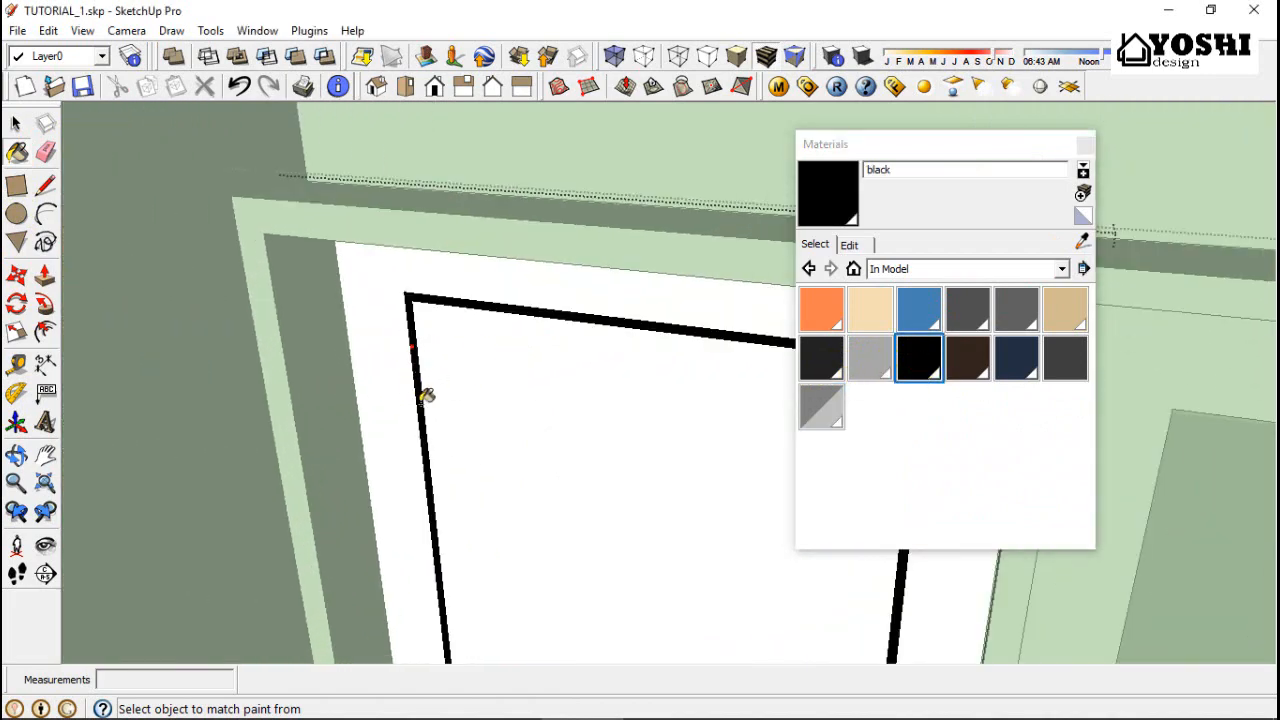
pyautogui.moveTo(426, 395); pyautogui.dragTo(338, 588, button='middle')
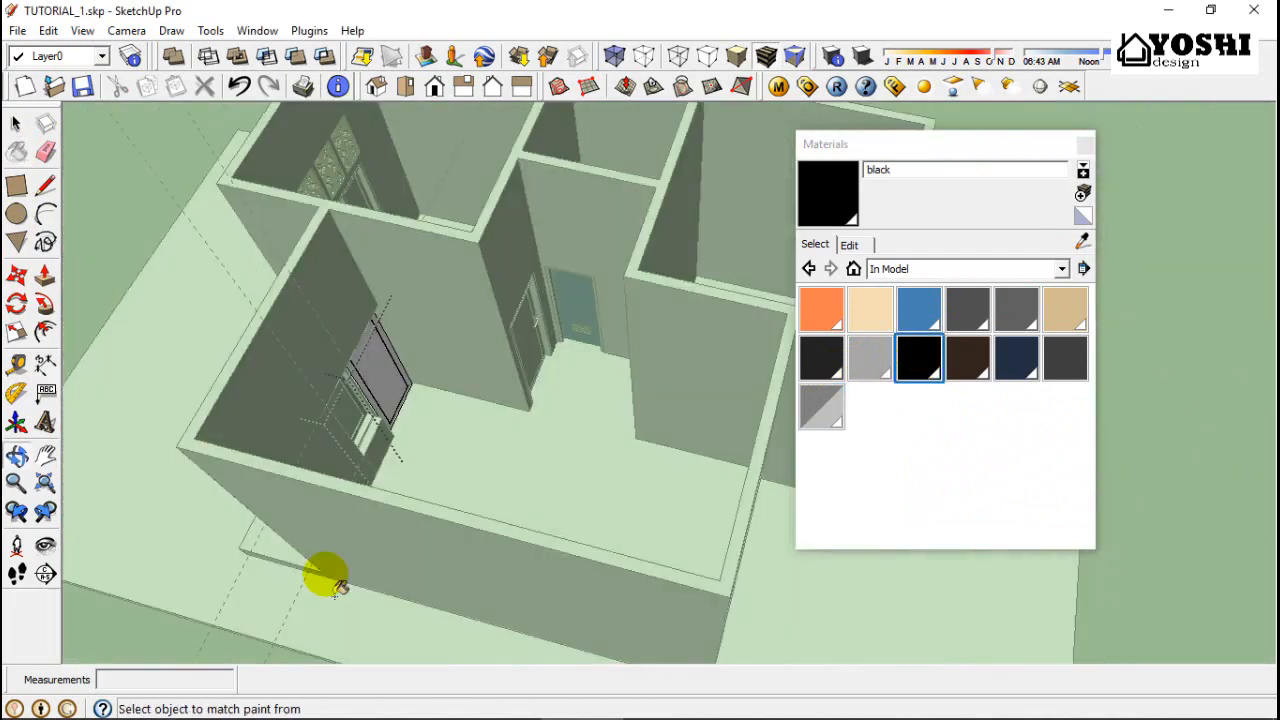
# Paint the thin strip around the panel on the door's room-facing side black and finish editing the door group
pyautogui.scroll(10, 406, 349)
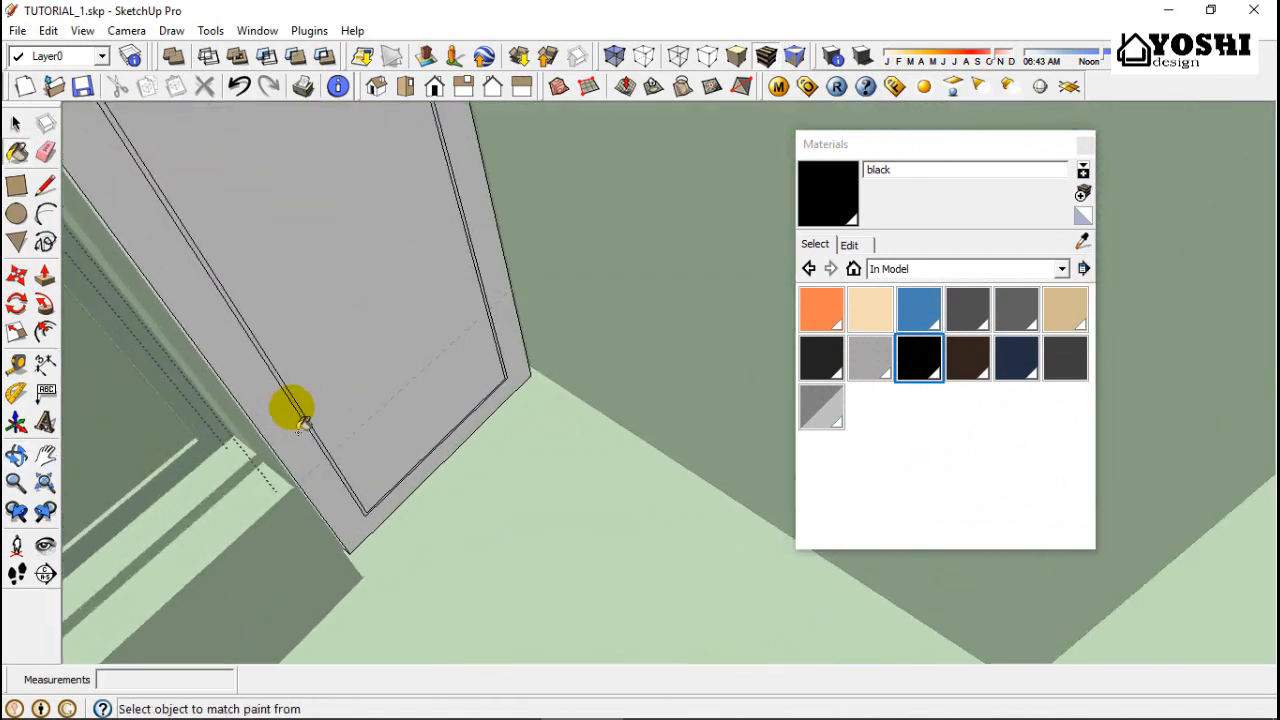
pyautogui.scroll(3, 305, 428)
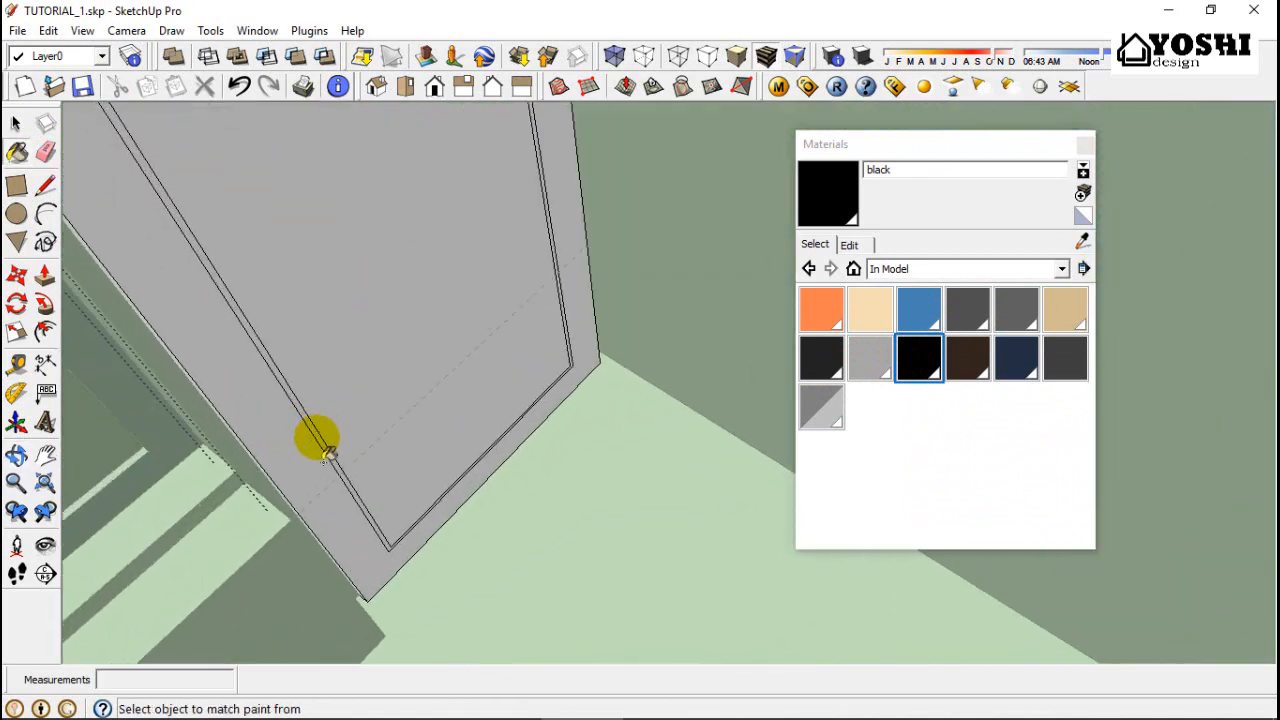
pyautogui.click(325, 455)
pyautogui.click(17, 126)
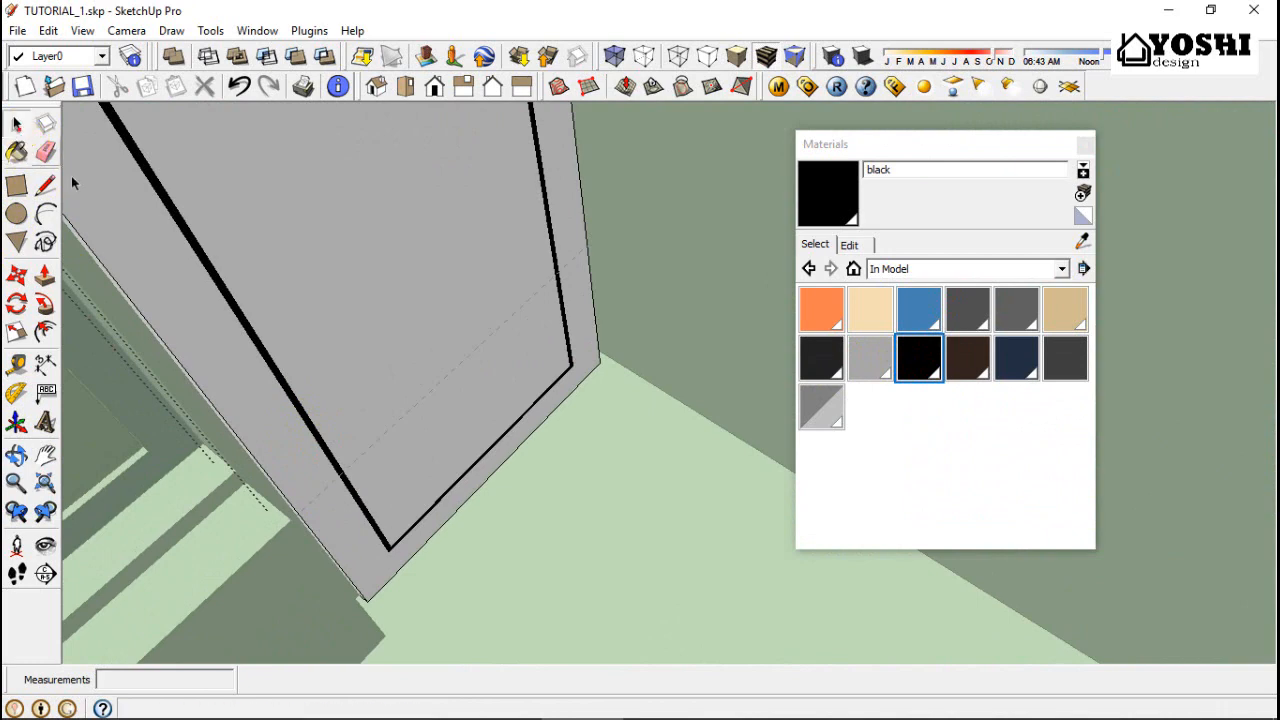
pyautogui.scroll(-1, 220, 460)
# Move the door leaf group by 3 into the frame so its lower corner sits flush with the frame's edge
pyautogui.click(330, 548)
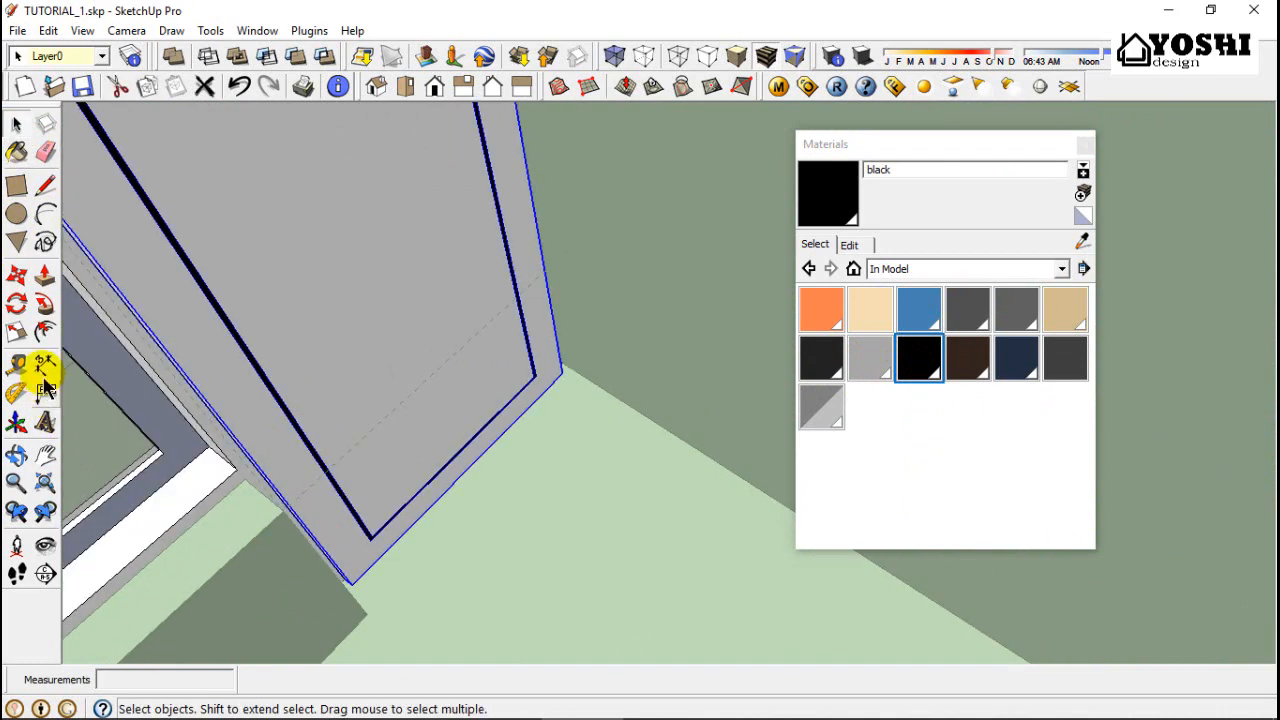
pyautogui.click(17, 275)
pyautogui.scroll(5, 345, 575)
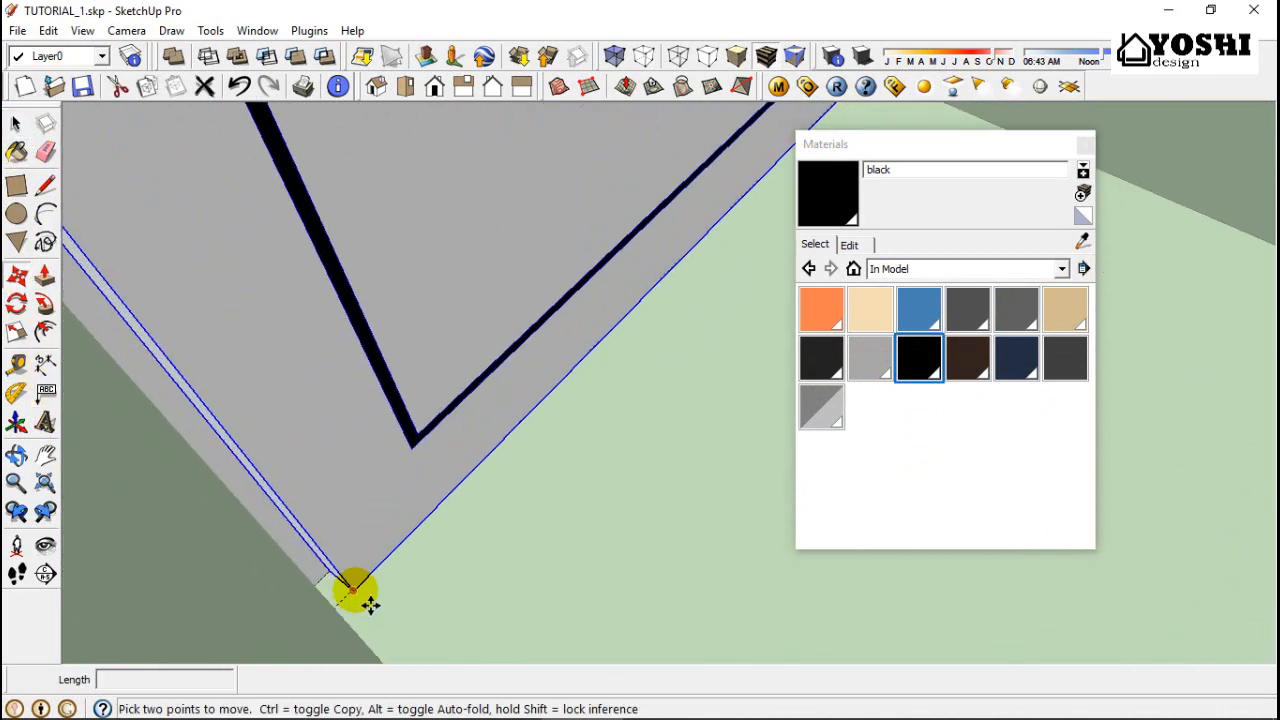
pyautogui.click(353, 590)
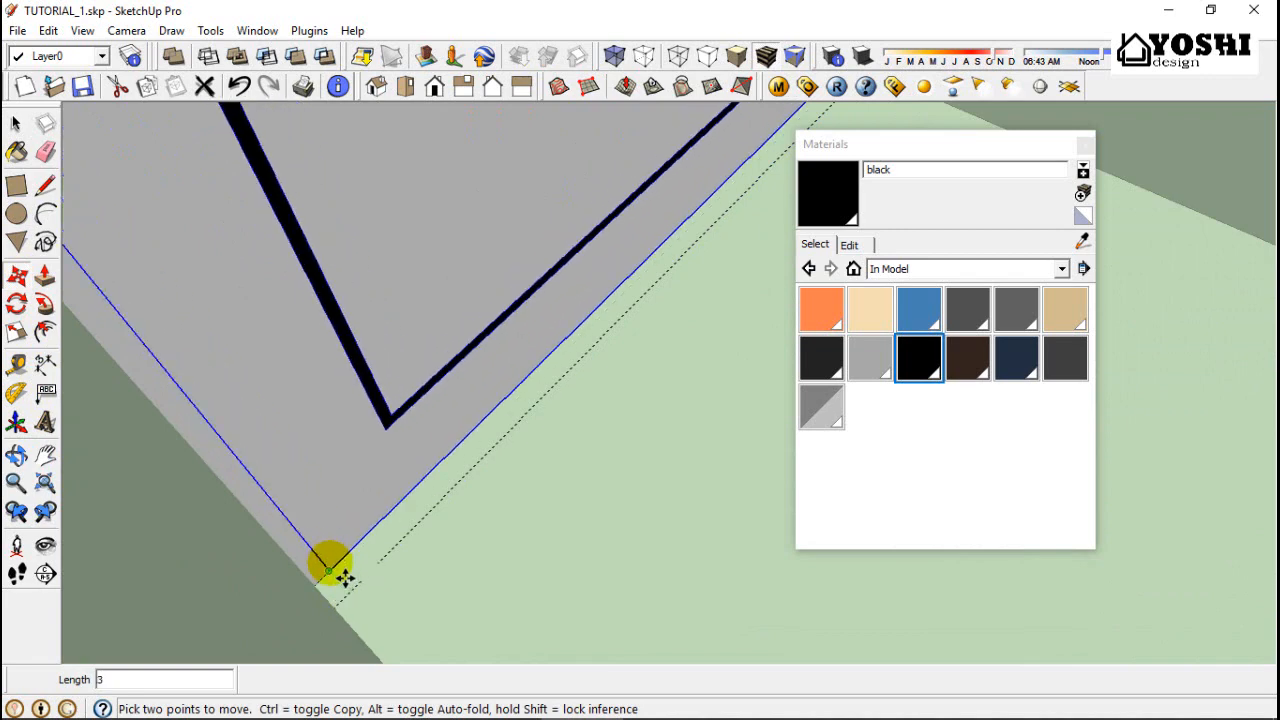
pyautogui.press('Return')
# Open the window sash group for editing and reverse its border face so the front side shows
pyautogui.scroll(-3, 342, 578)
pyautogui.click(47, 453)
pyautogui.scroll(-1, 560, 571)
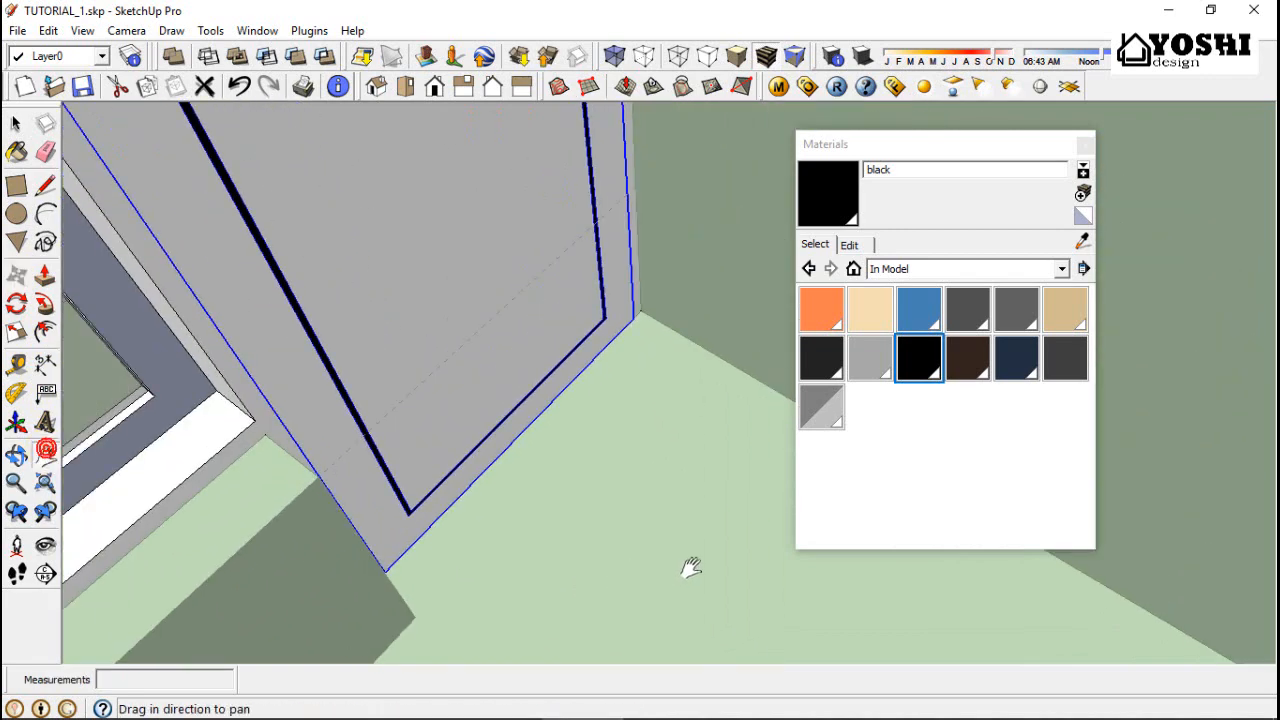
pyautogui.moveTo(646, 566); pyautogui.dragTo(620, 582)
pyautogui.scroll(-4, 620, 582)
pyautogui.moveTo(618, 582); pyautogui.dragTo(562, 572, button='middle')
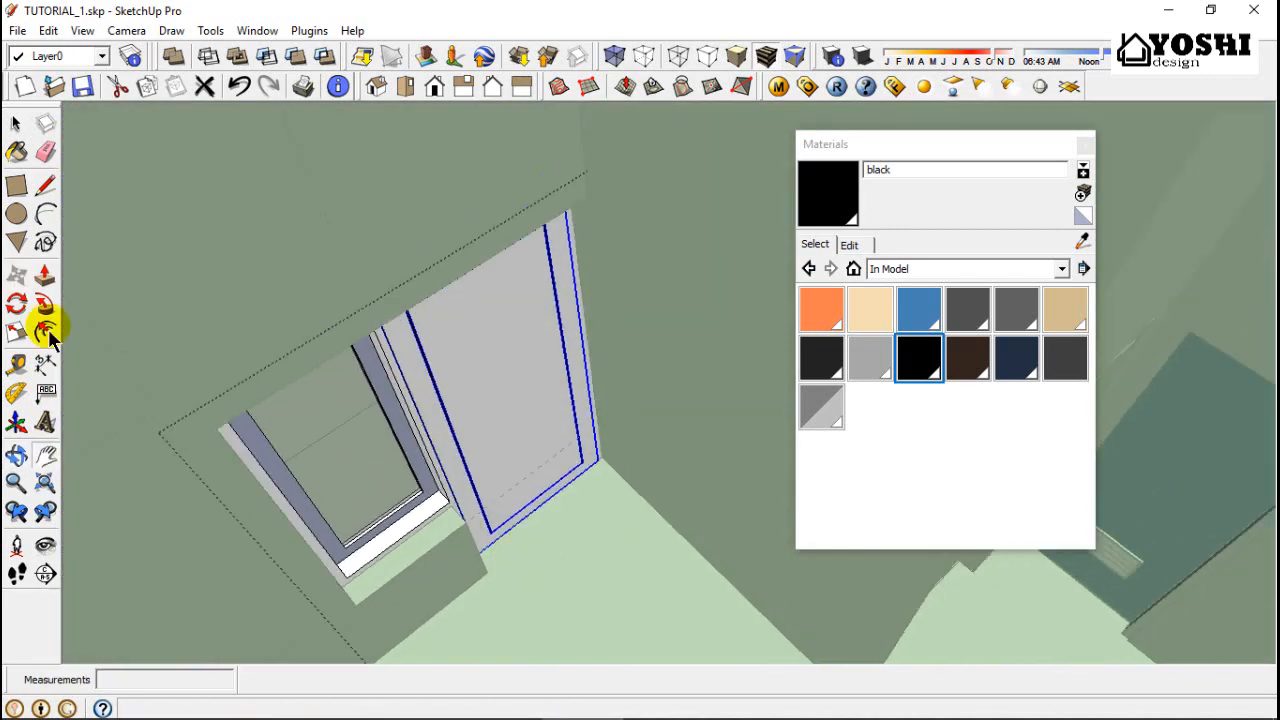
pyautogui.click(17, 125)
pyautogui.scroll(2, 430, 467)
pyautogui.doubleClick(428, 466)
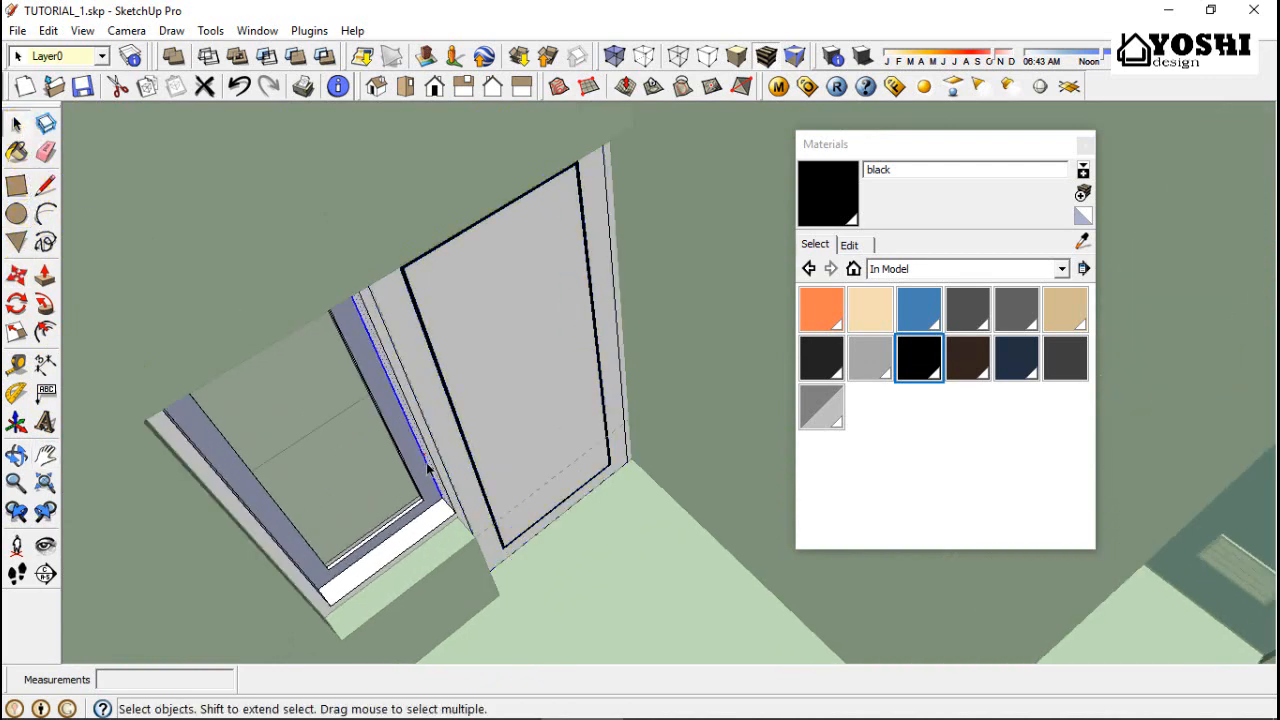
pyautogui.doubleClick(425, 483)
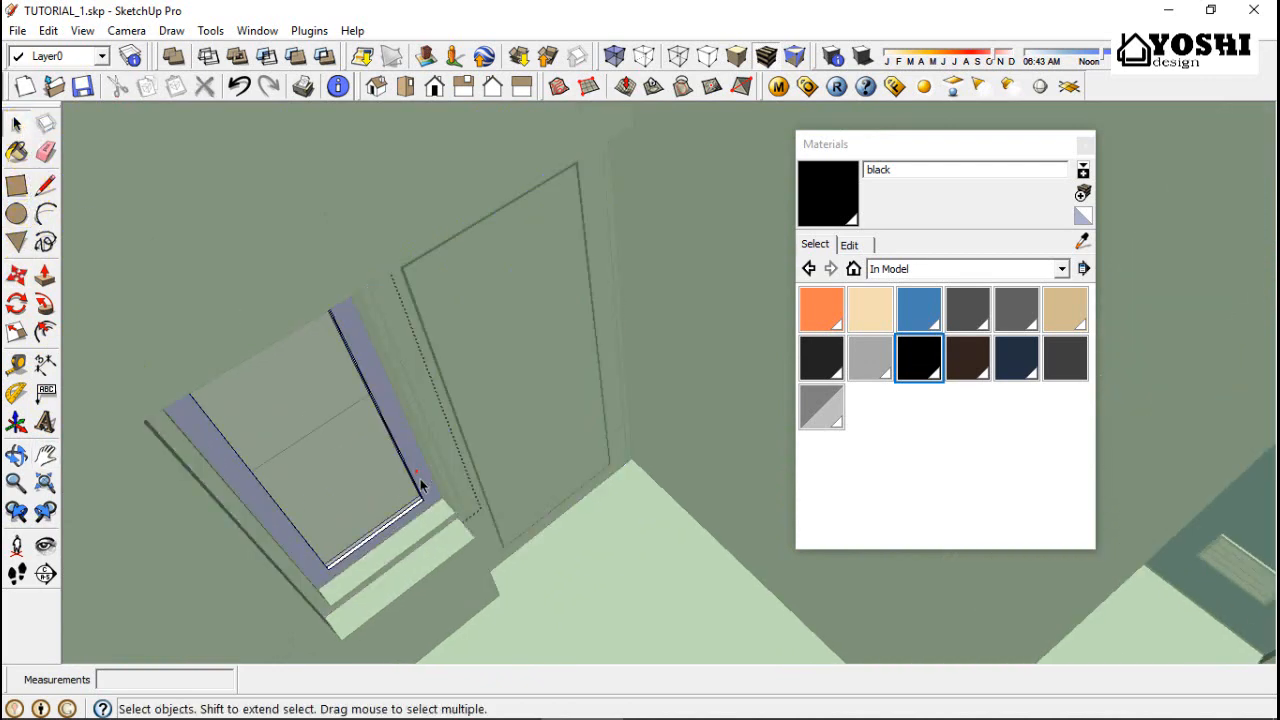
pyautogui.click(421, 485)
pyautogui.click(418, 473)
pyautogui.scroll(1, 418, 473)
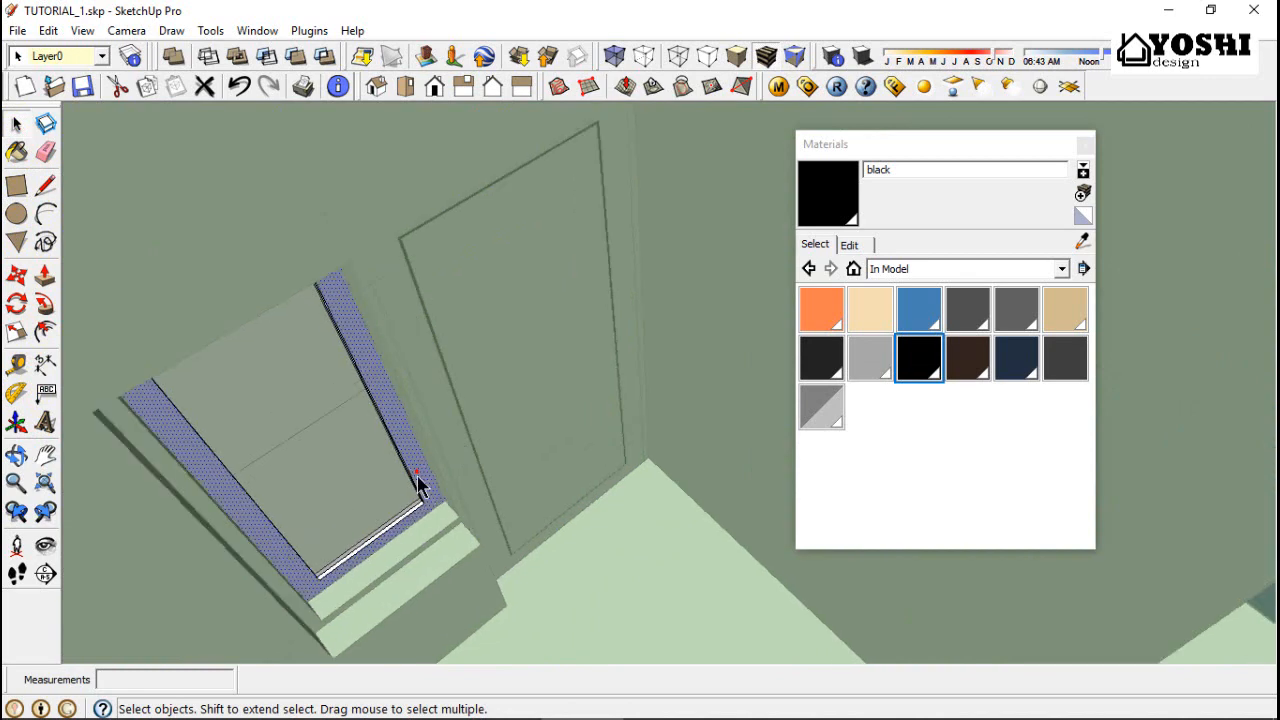
pyautogui.rightClick(418, 473)
pyautogui.click(470, 363)
pyautogui.moveTo(470, 363); pyautogui.dragTo(480, 410, button='middle')
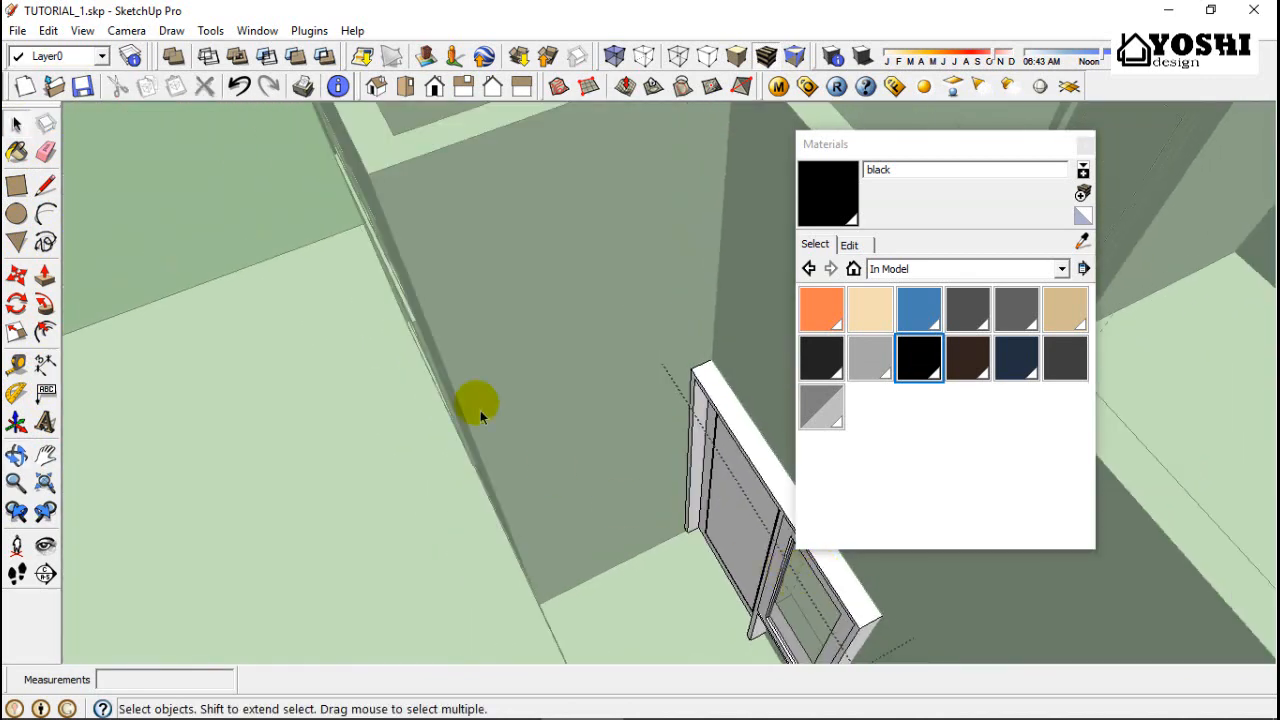
# Switch to the front view of the house and finish editing the combined door-and-window group
pyautogui.click(435, 87)
pyautogui.scroll(-5, 426, 283)
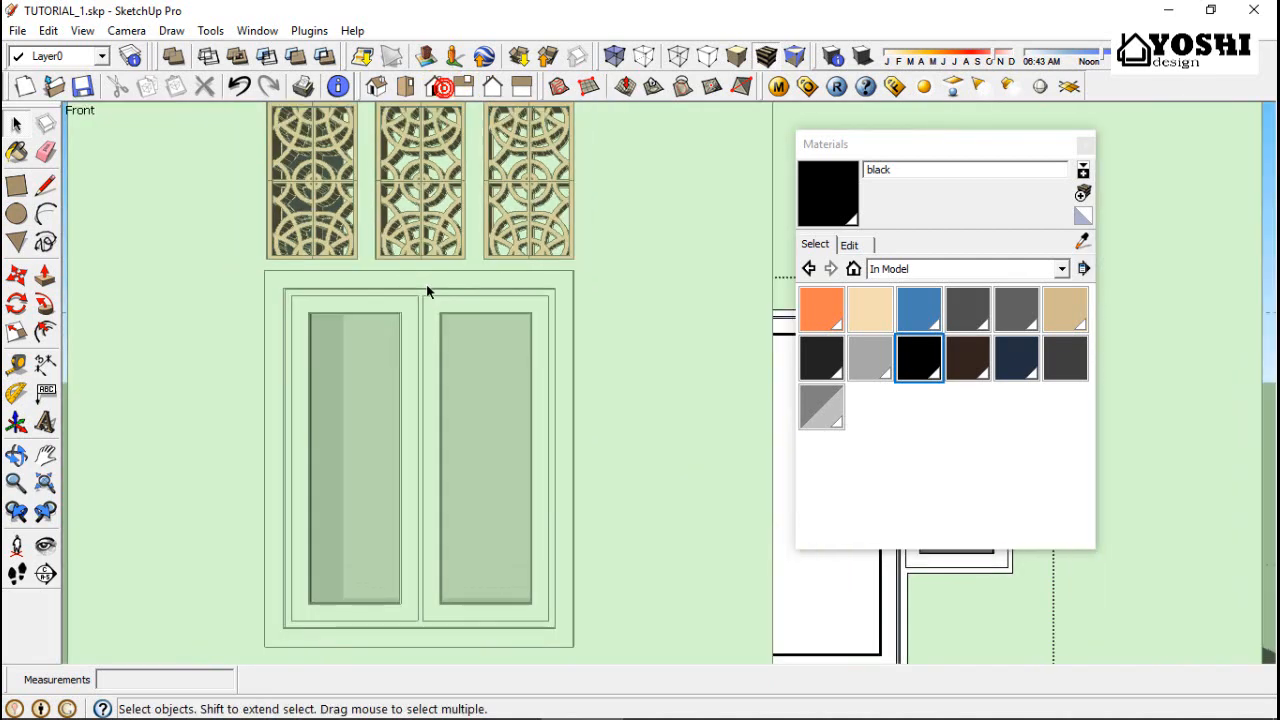
pyautogui.click(52, 459)
pyautogui.moveTo(429, 391); pyautogui.dragTo(309, 451)
pyautogui.scroll(-1, 309, 451)
pyautogui.scroll(3, 590, 413)
pyautogui.moveTo(586, 413); pyautogui.dragTo(537, 442)
pyautogui.scroll(-3, 537, 442)
pyautogui.click(15, 122)
pyautogui.scroll(-3, 315, 443)
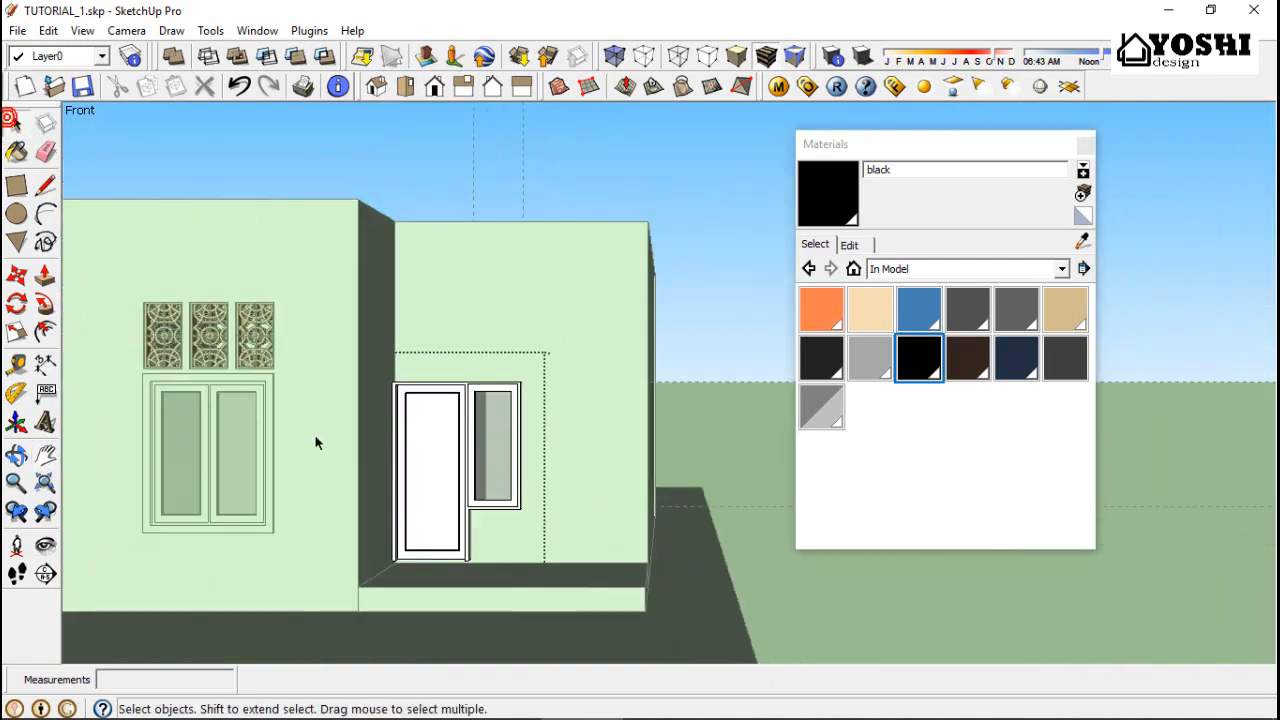
pyautogui.click(720, 347)
# Move the whole door-and-window group by 12 from its protruding position back into the wall opening
pyautogui.scroll(4, 483, 454)
pyautogui.moveTo(543, 505); pyautogui.dragTo(358, 578, button='middle')
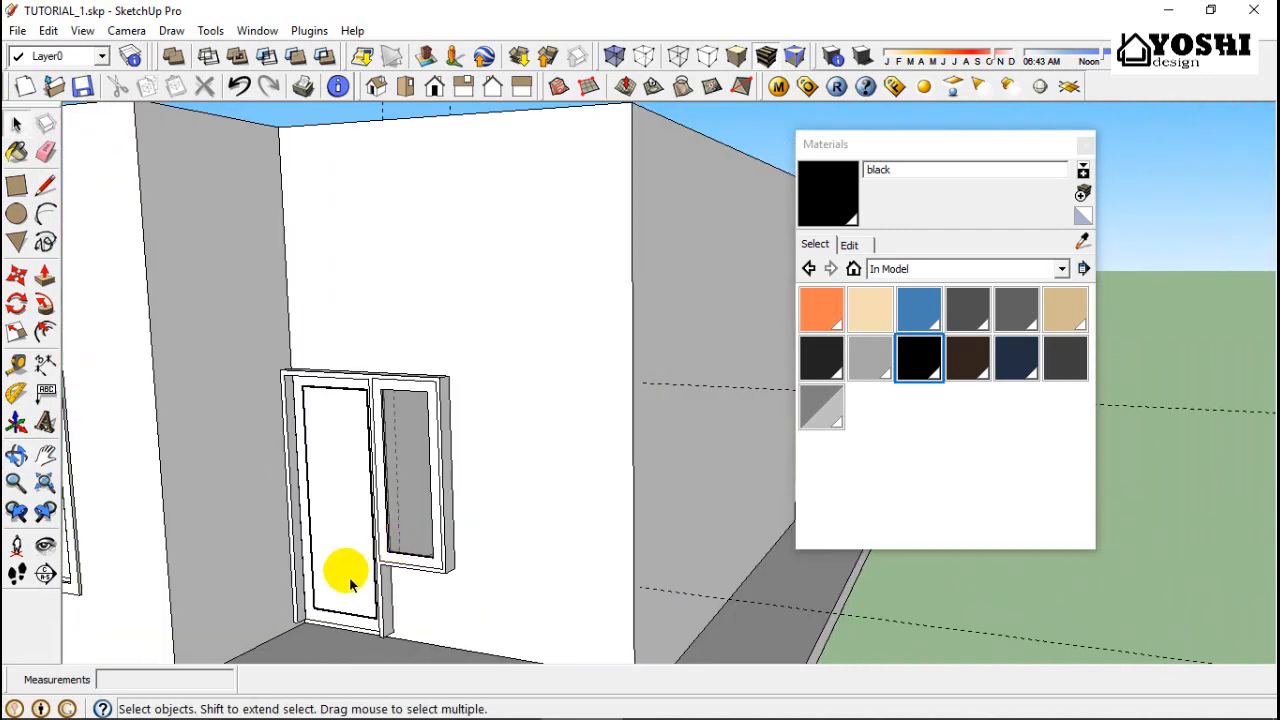
pyautogui.scroll(3, 352, 580)
pyautogui.click(395, 610)
pyautogui.scroll(-3, 474, 423)
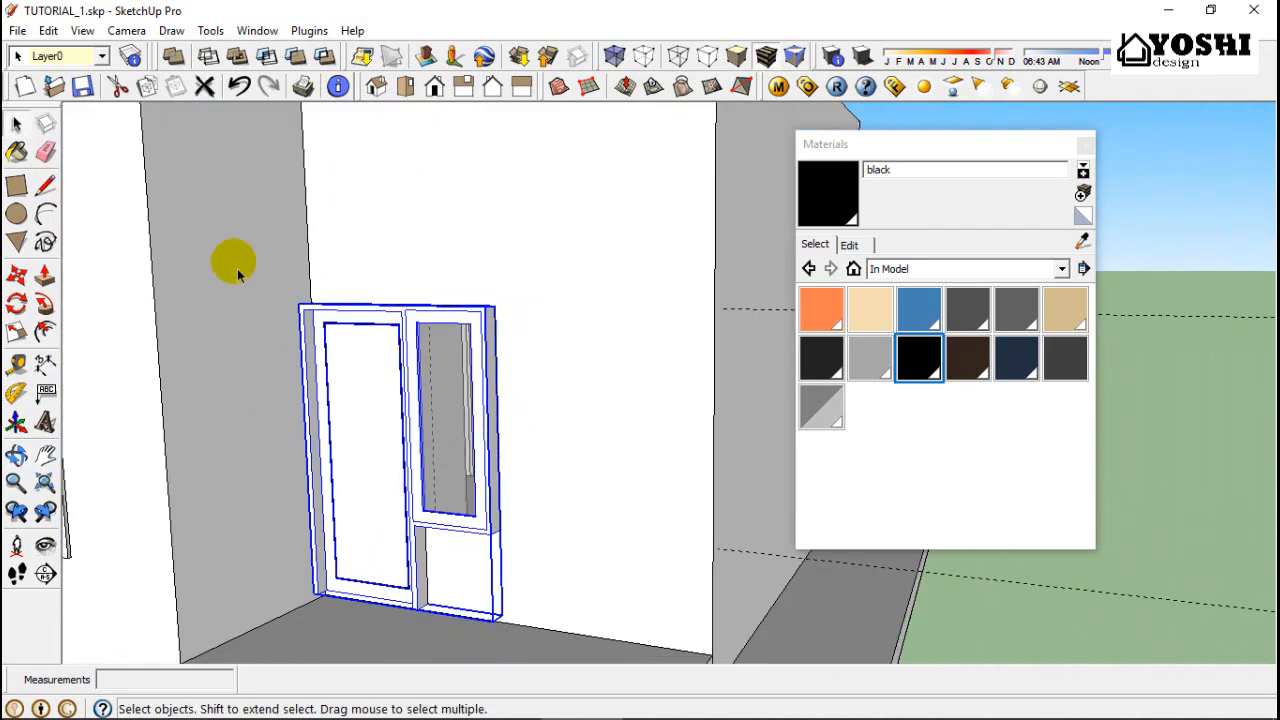
pyautogui.click(17, 283)
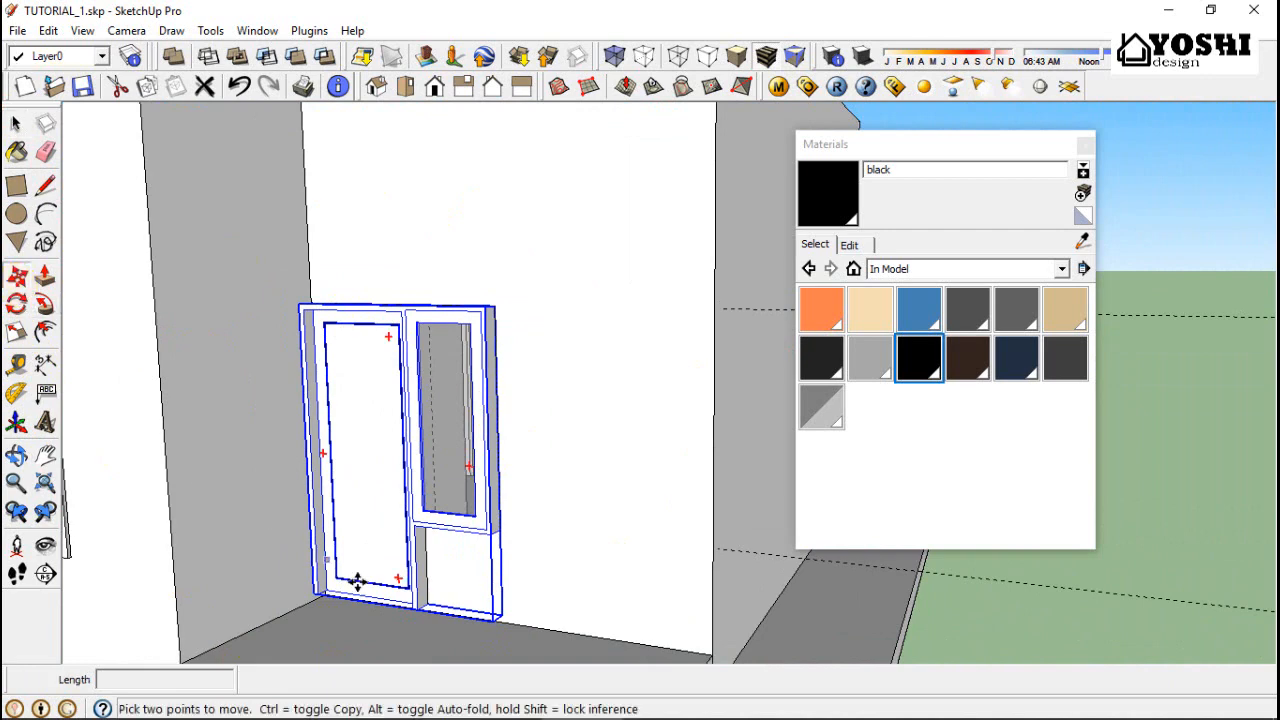
pyautogui.scroll(6, 357, 580)
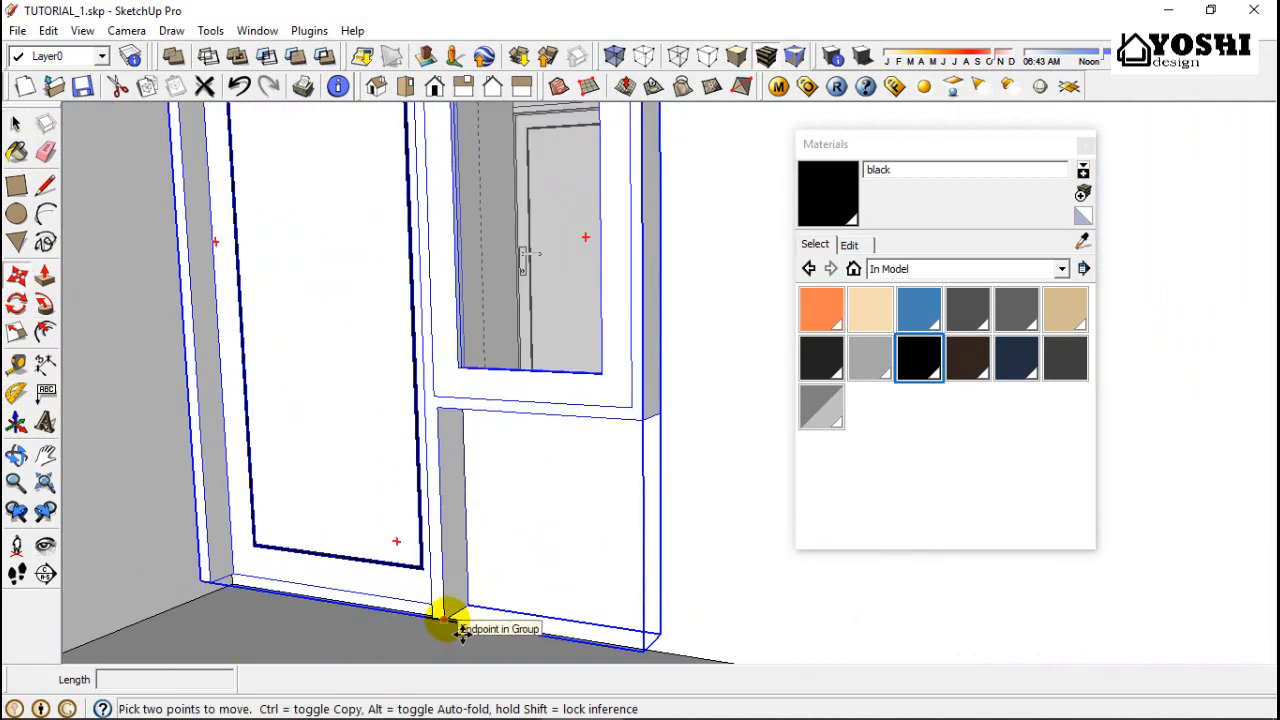
pyautogui.click(445, 620)
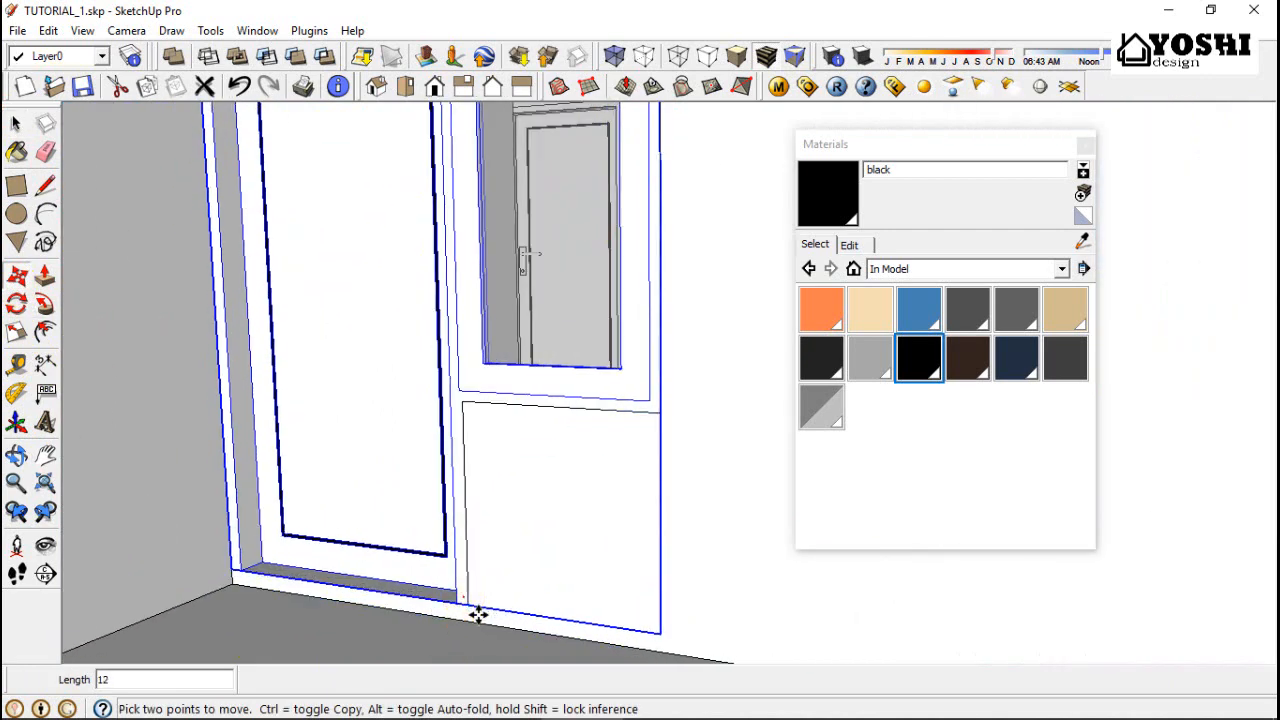
pyautogui.scroll(-8, 478, 615)
pyautogui.click(15, 122)
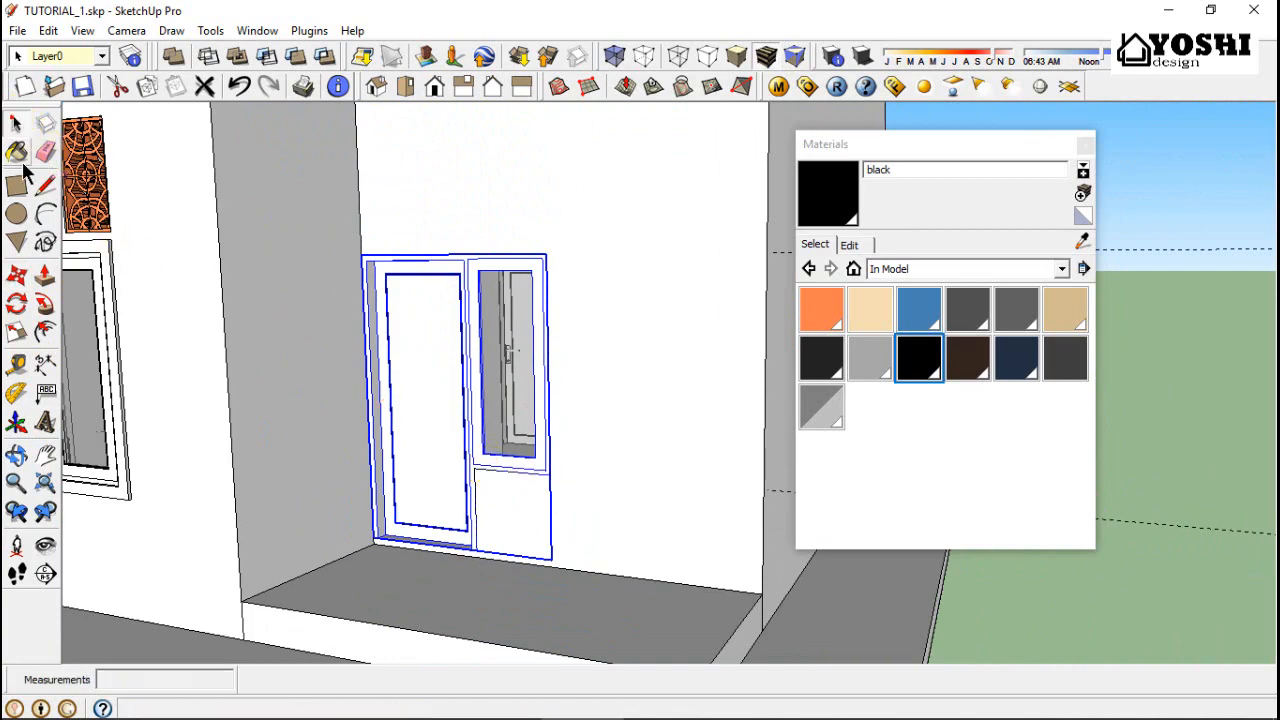
pyautogui.scroll(-10, 243, 337)
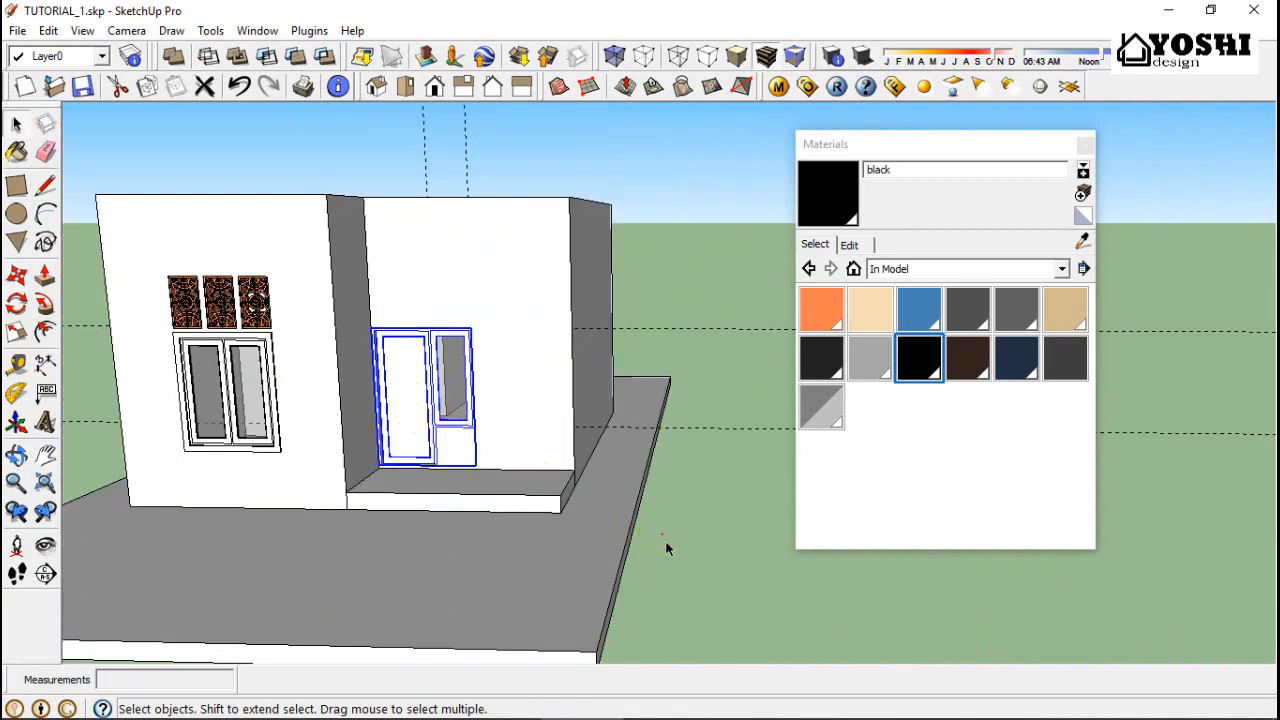
# Clear the selection and examine the placed door-and-window beside the double window in the house's front view
pyautogui.click(665, 541)
pyautogui.scroll(2, 440, 352)
pyautogui.moveTo(440, 352); pyautogui.dragTo(463, 375, button='middle')
pyautogui.scroll(-3, 463, 375)
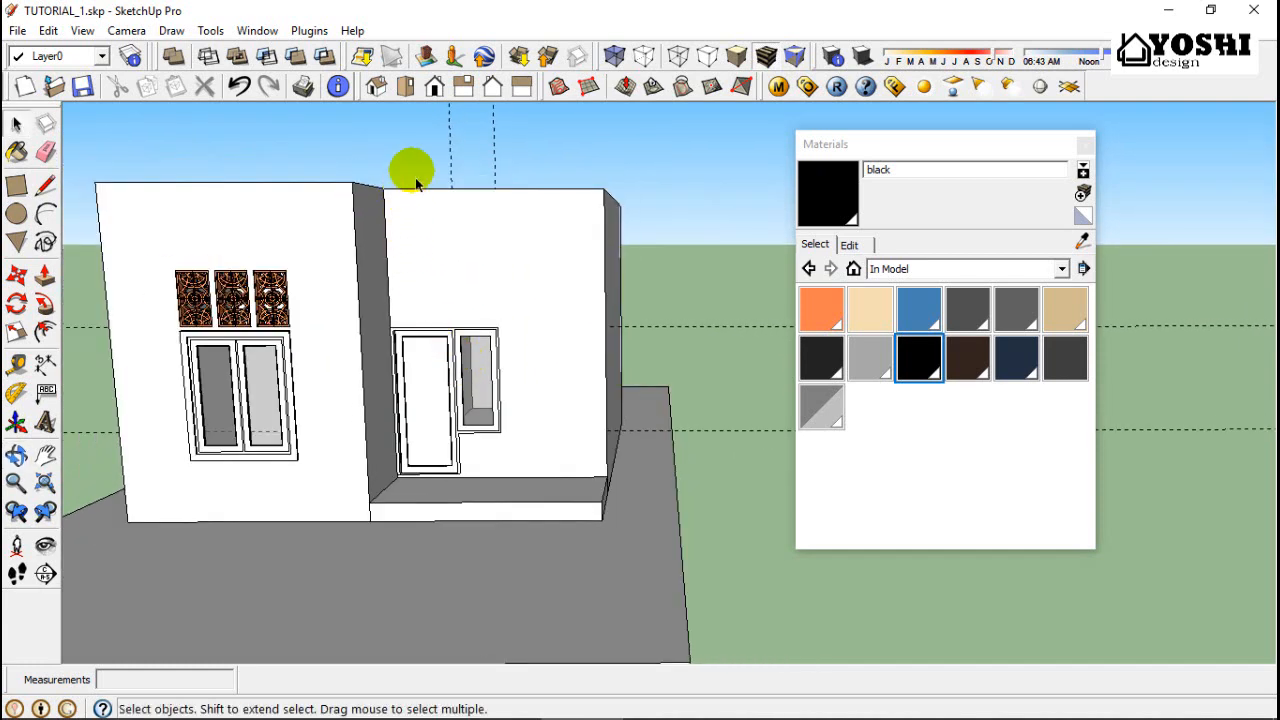
pyautogui.click(438, 86)
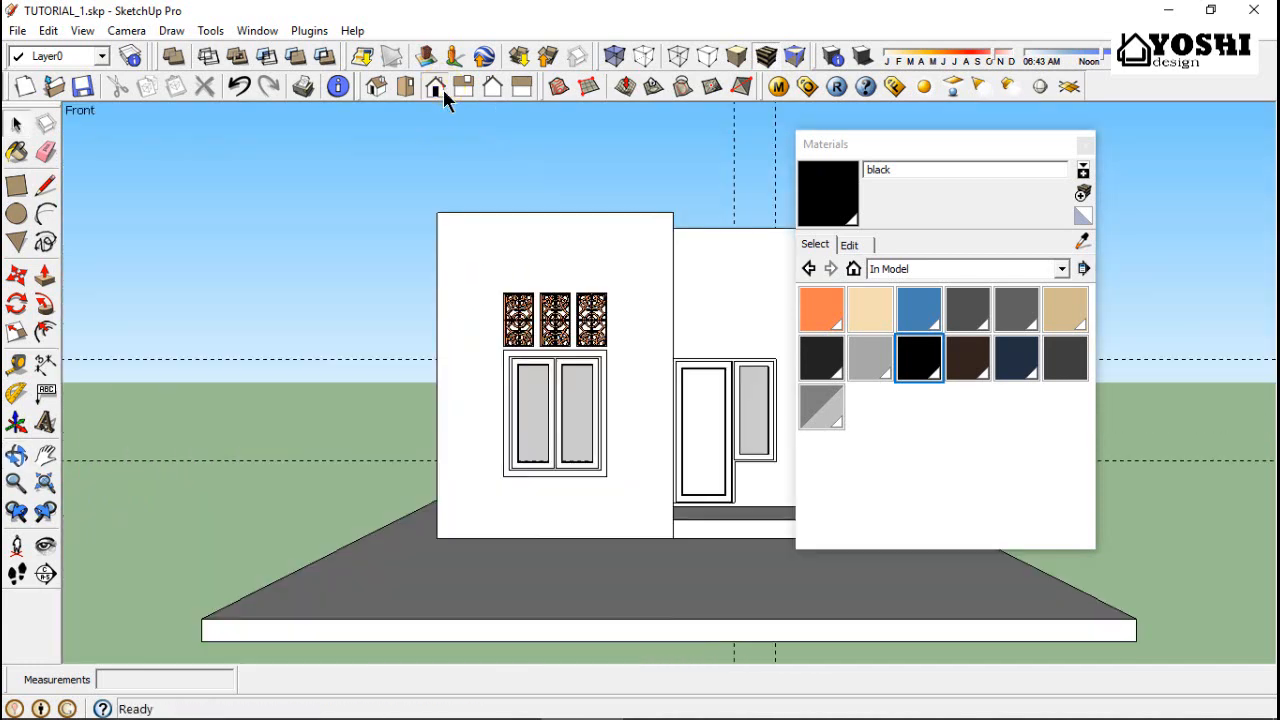
pyautogui.click(47, 457)
pyautogui.moveTo(366, 391); pyautogui.dragTo(302, 399)
pyautogui.scroll(1, 362, 389)
pyautogui.scroll(1, 375, 401)
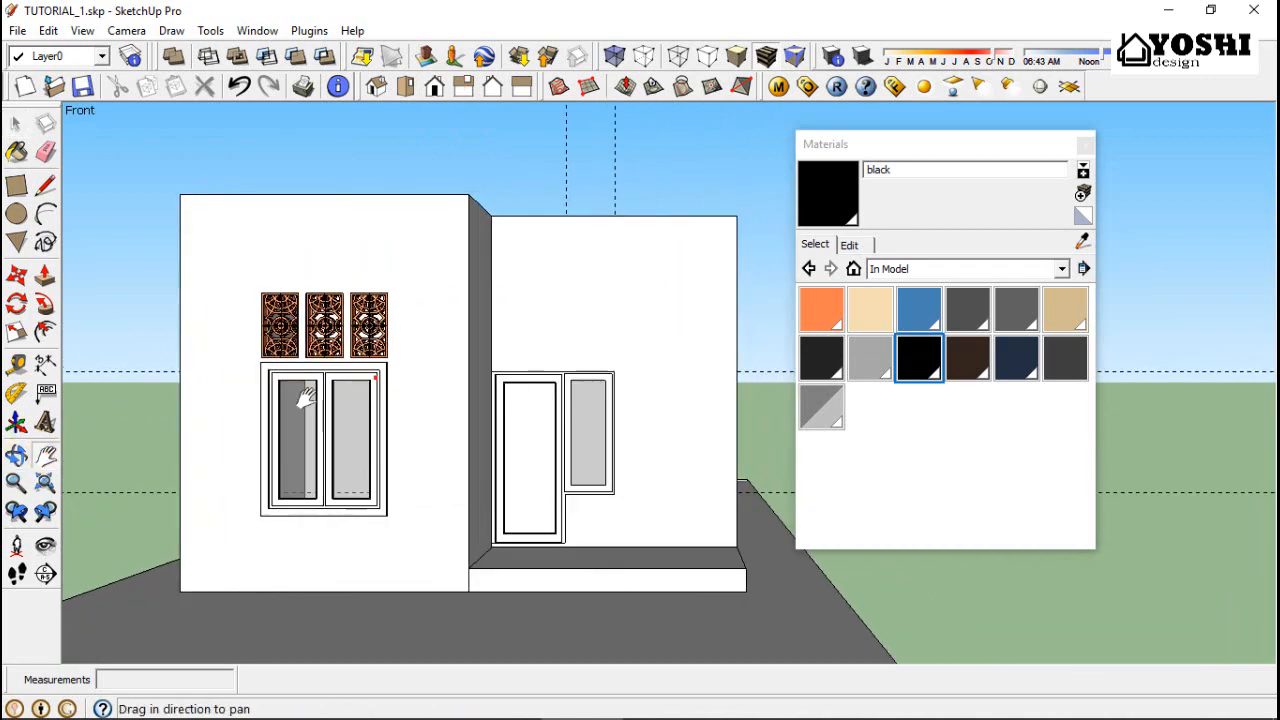
# Close the Materials window and erase the two vertical guide lines and the lower horizontal one around the house front
pyautogui.click(1085, 147)
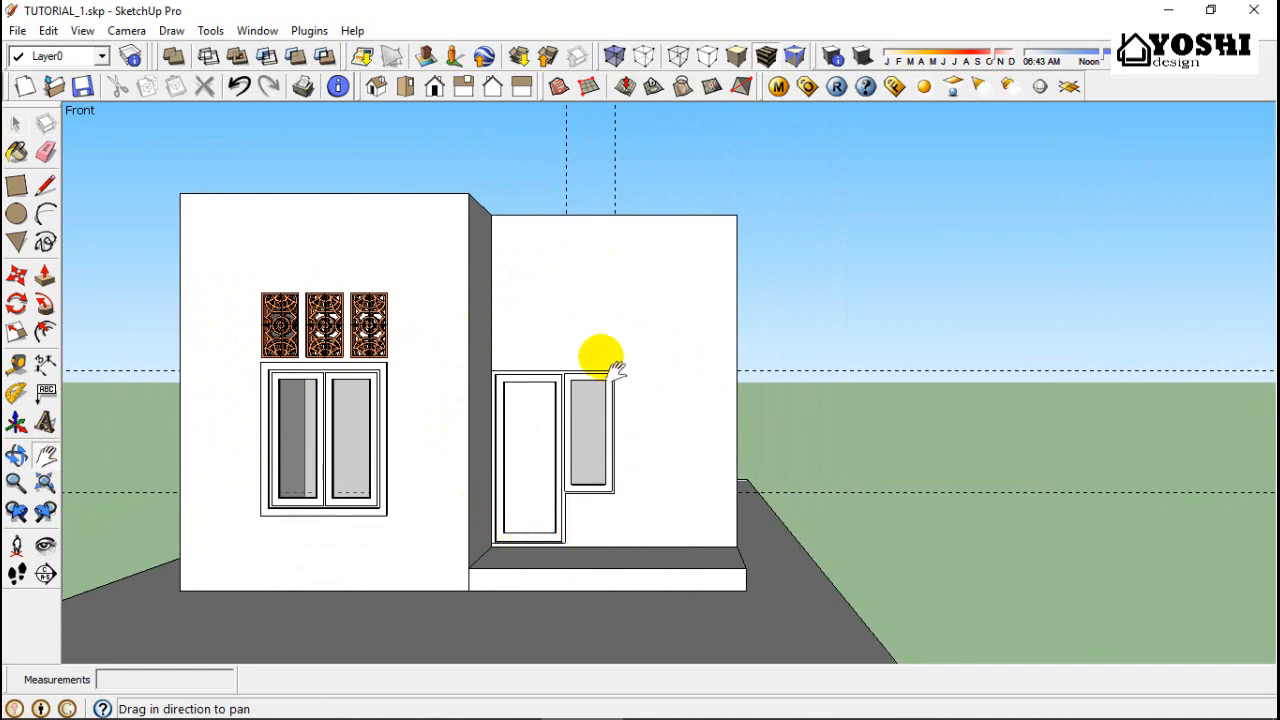
pyautogui.click(47, 152)
pyautogui.moveTo(552, 188); pyautogui.dragTo(535, 190)
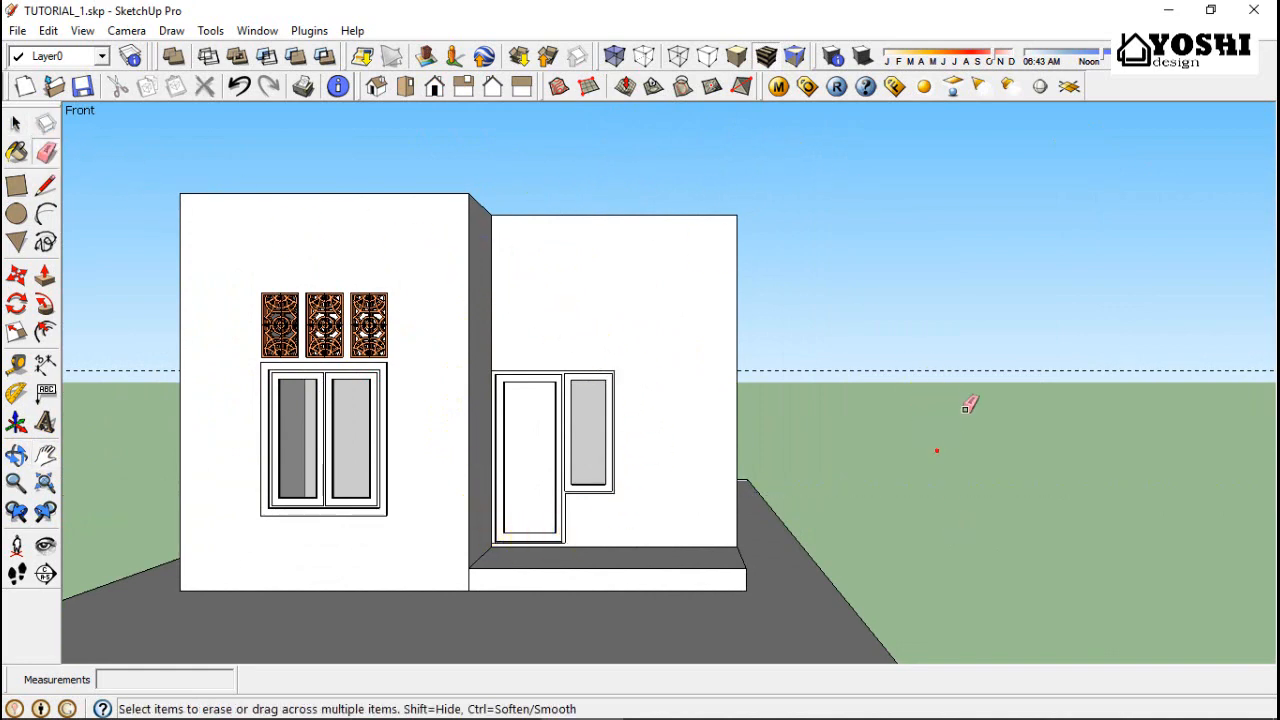